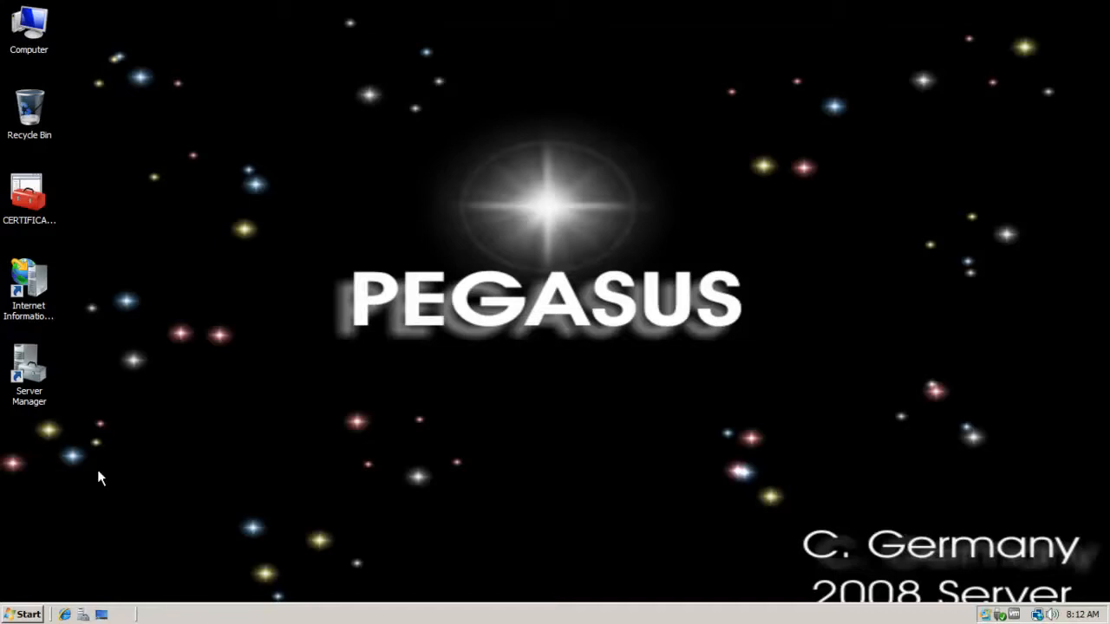
Step: Open the Google home page in Internet Explorer and search for "wsus installation file"
click(63, 616)
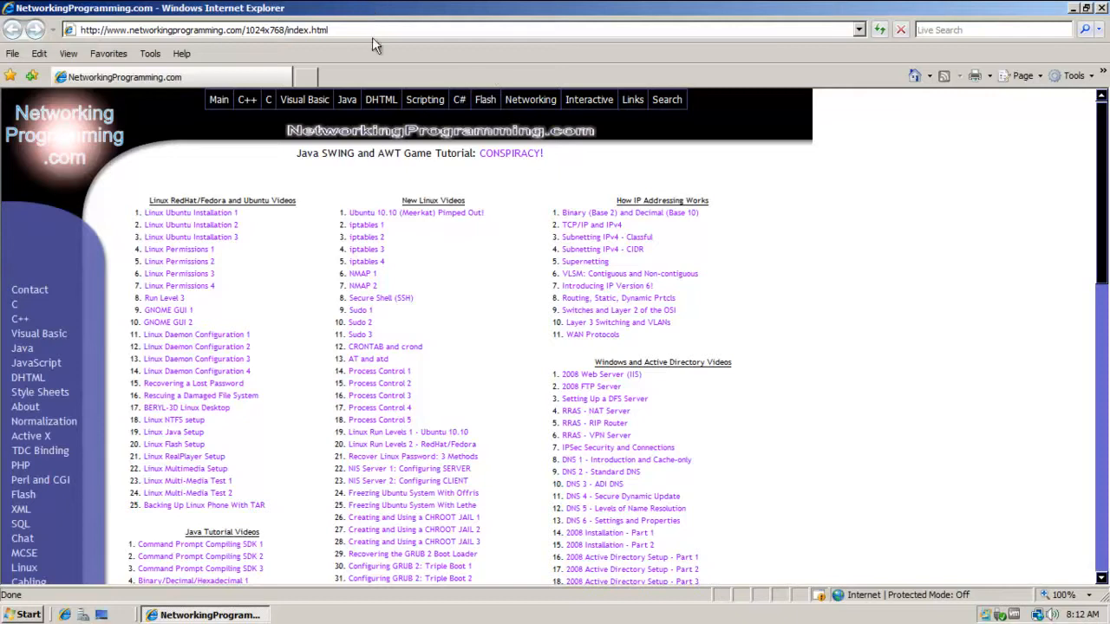
click(108, 53)
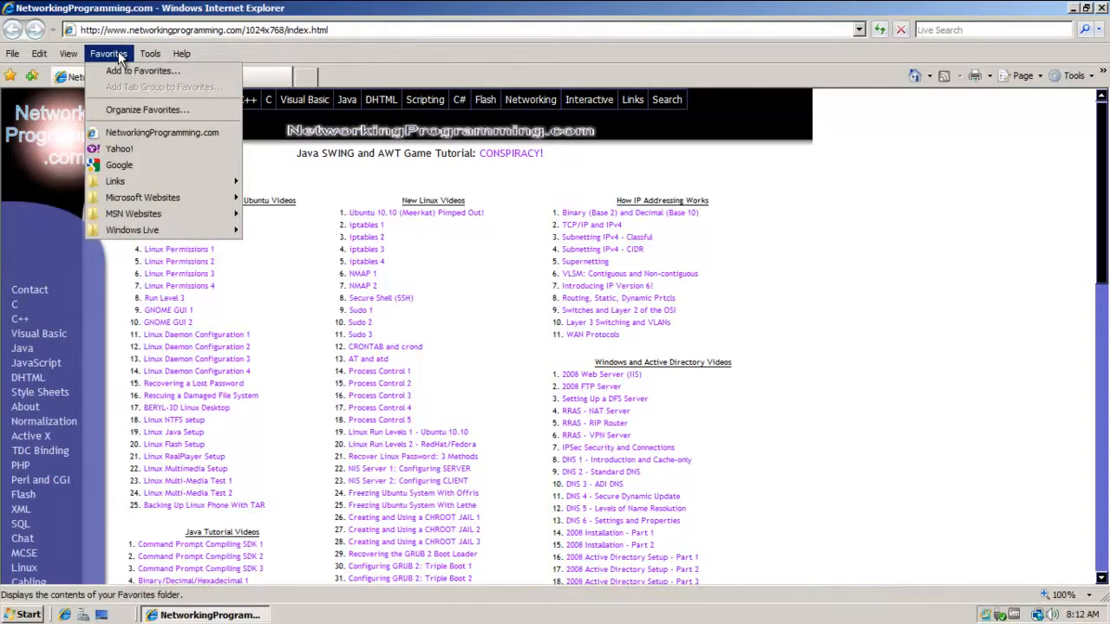
click(119, 165)
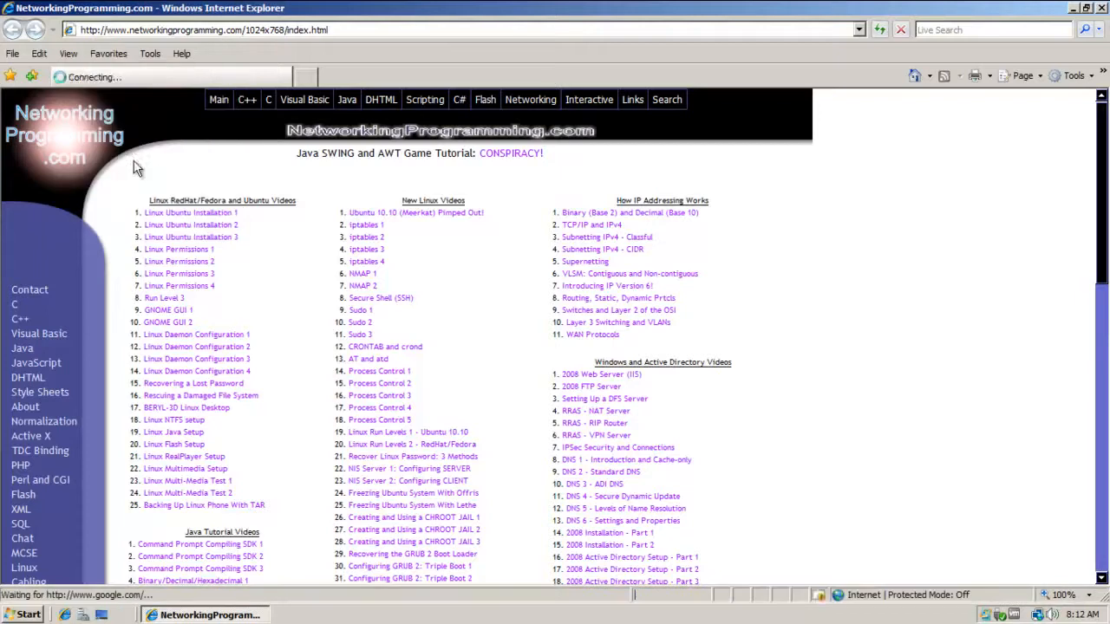
text(wsus installa)
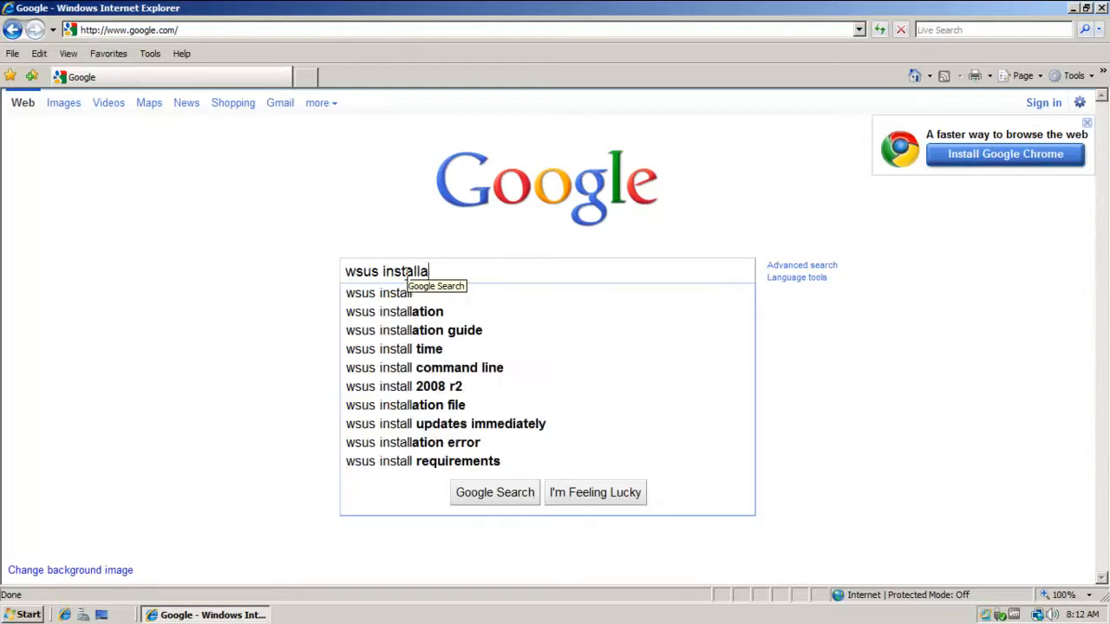
text(tion file)
key(Return)
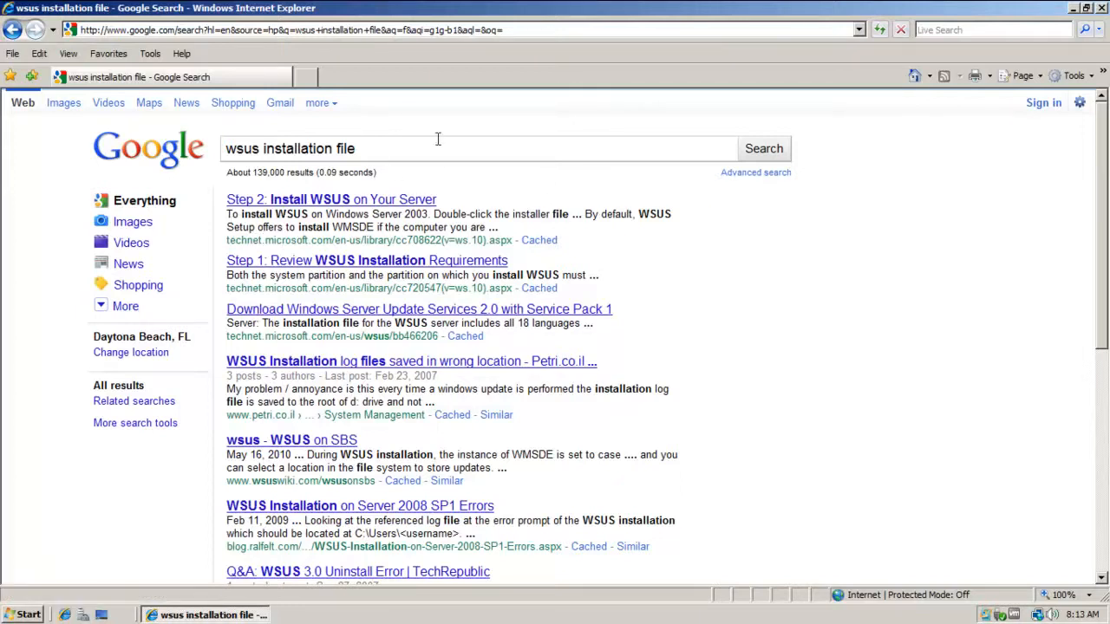
click(378, 201)
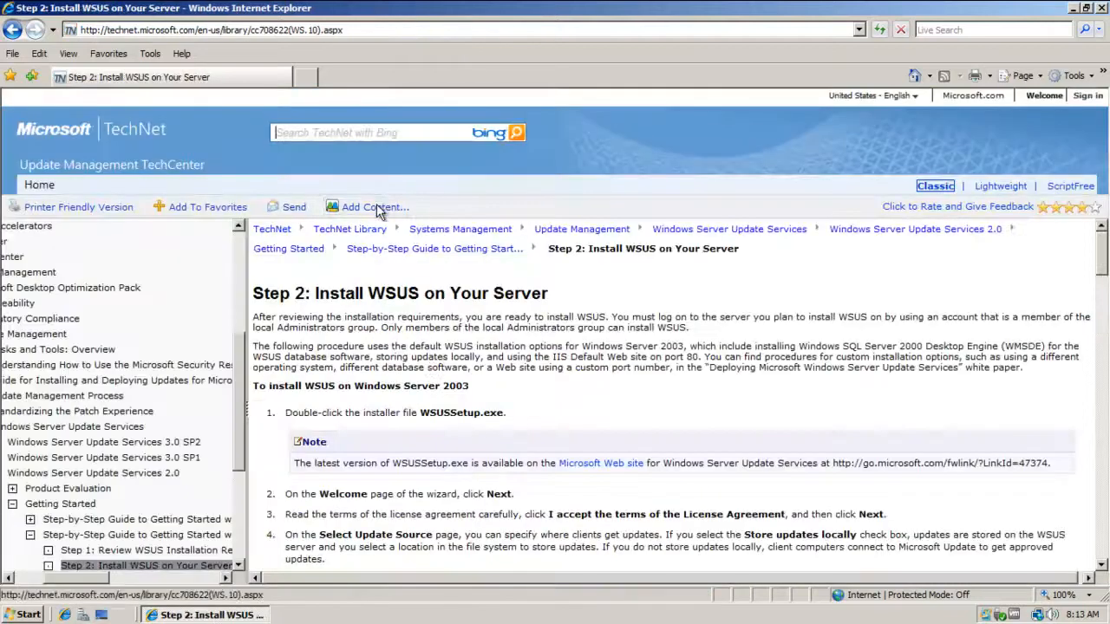
scroll(1106, 252, down, 3)
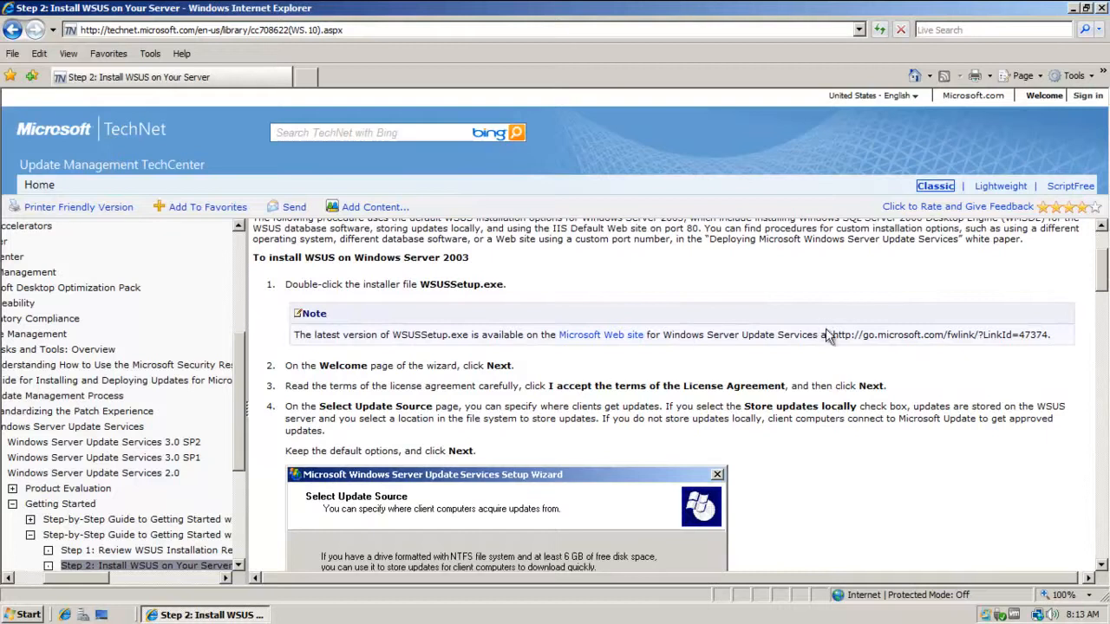
drag(832, 335, 1037, 335)
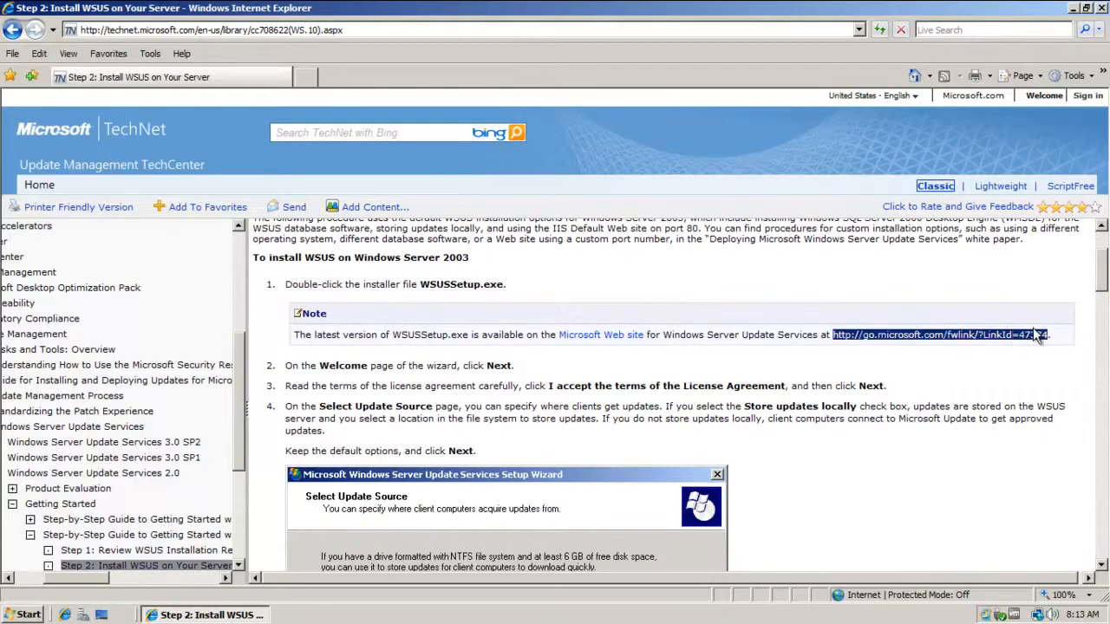
click(343, 32)
right_click(349, 32)
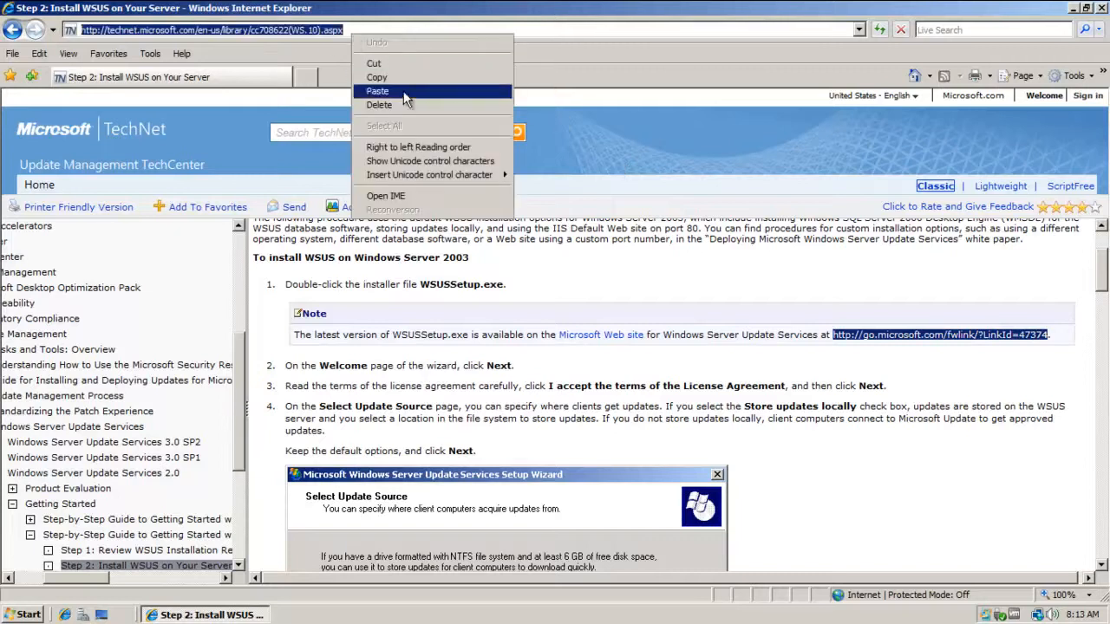
click(404, 91)
key(Return)
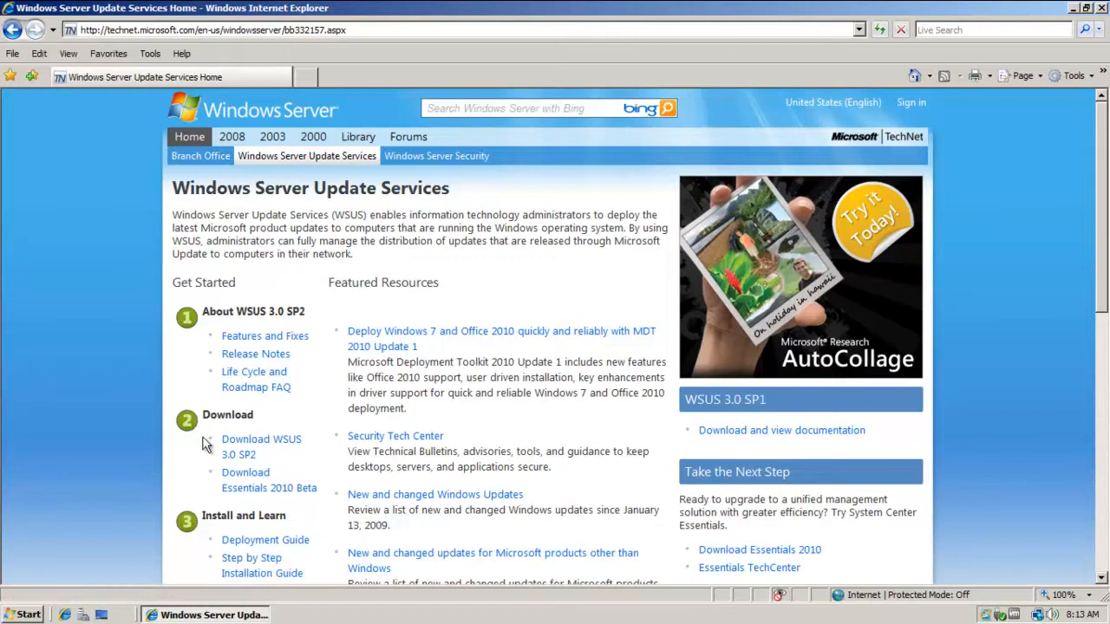
Step: Open the WSUS 3.0 SP2 download page and compare the x64 and x86 installer file names
click(259, 448)
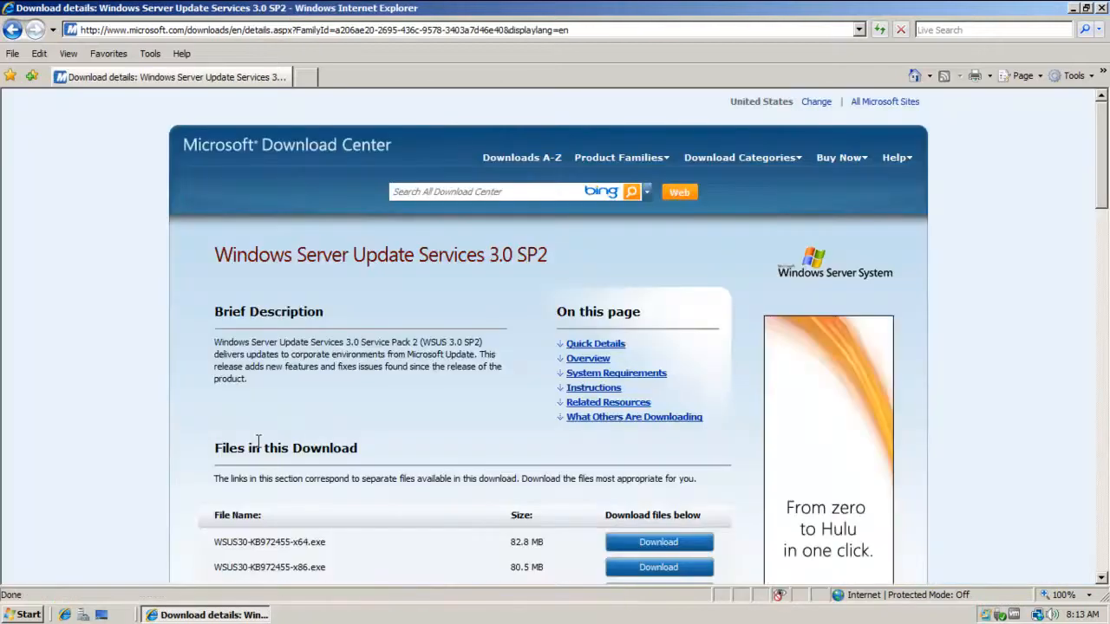
drag(1101, 174, 1102, 227)
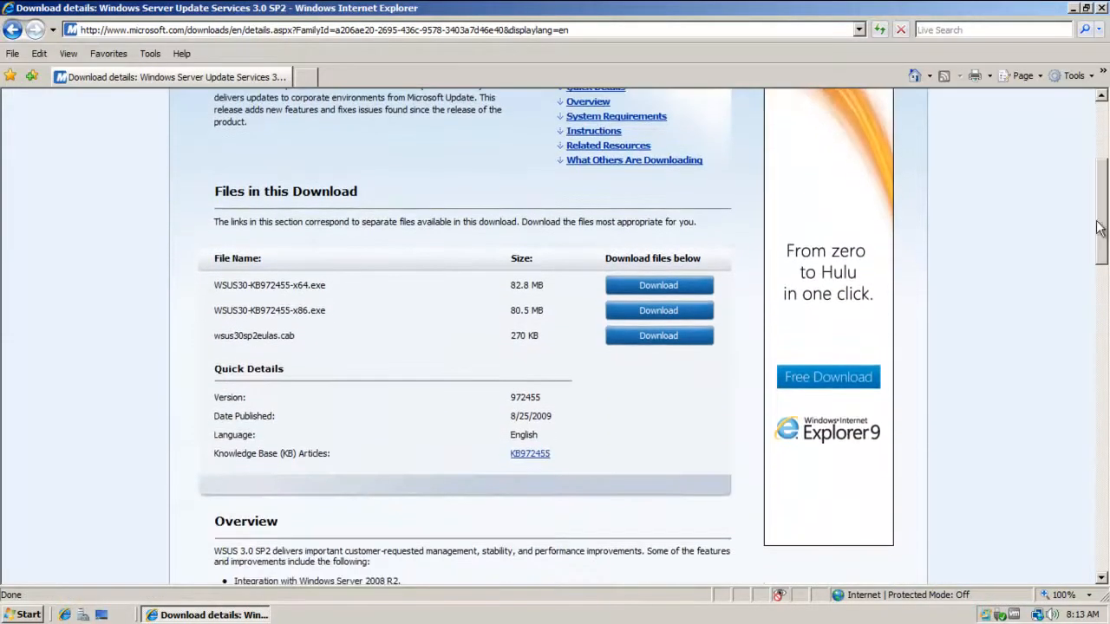
double_click(302, 285)
double_click(304, 311)
click(295, 306)
drag(330, 311, 214, 314)
click(335, 307)
mouse_move(293, 311)
mouse_down()
mouse_move(309, 311)
mouse_move(298, 284)
mouse_move(308, 285)
mouse_move(311, 311)
mouse_up()
click(294, 304)
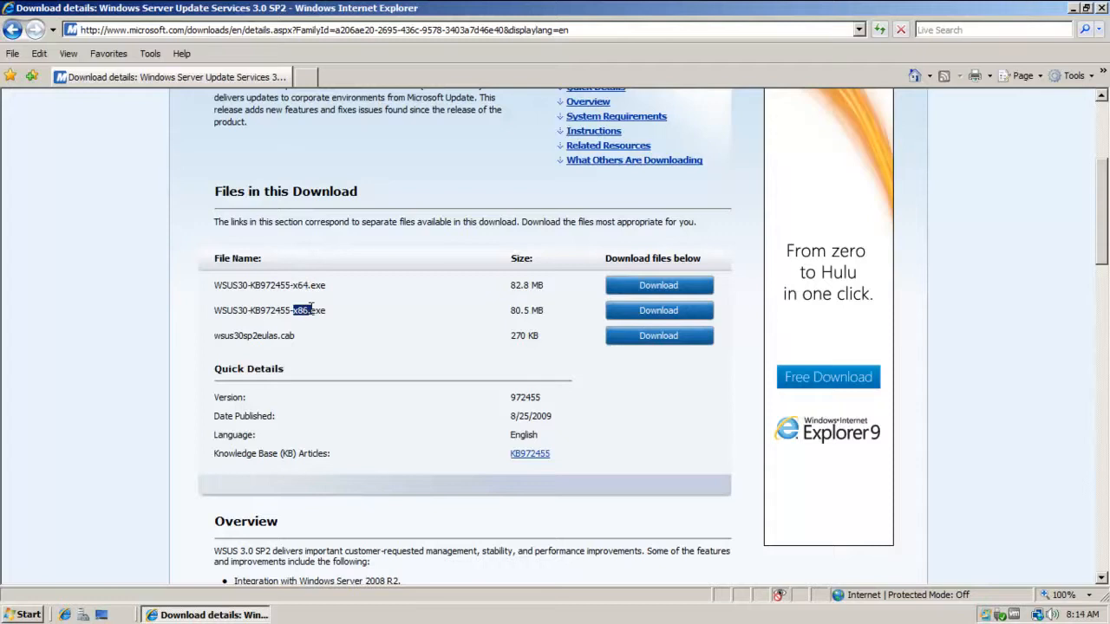
Step: Download WSUS30-KB972455-x86.exe into C:\WSUS and move its progress window off the file list
click(650, 312)
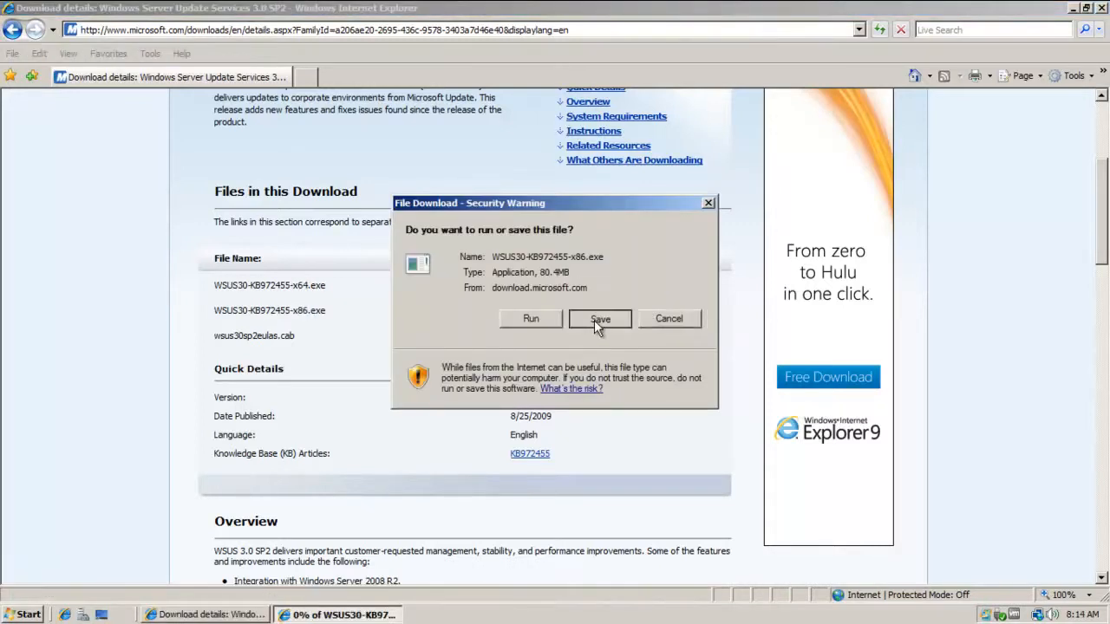
click(594, 320)
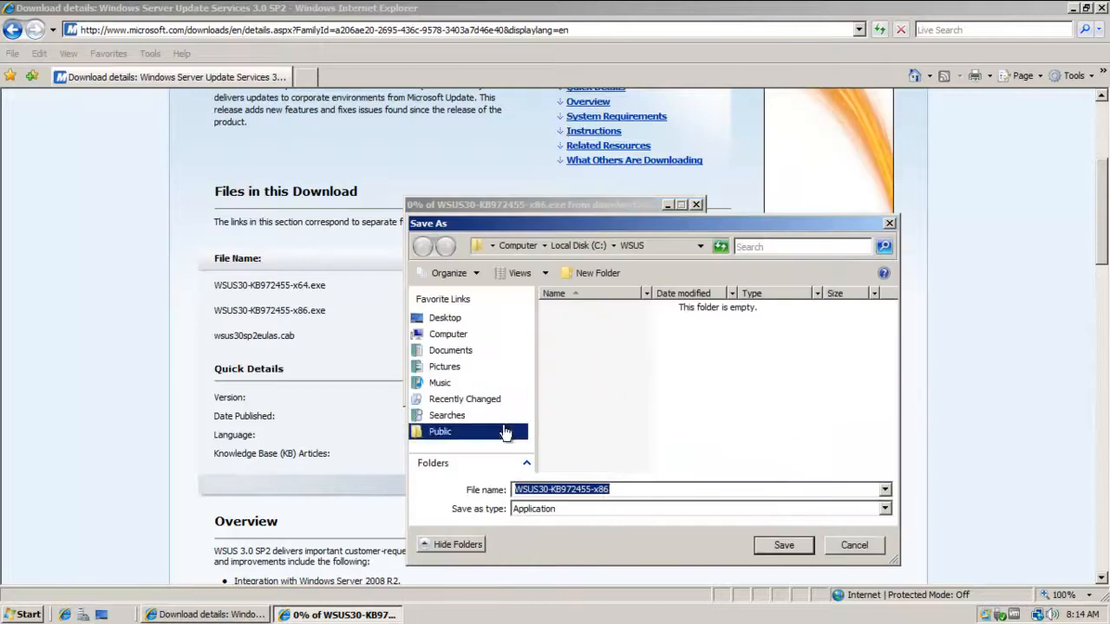
click(657, 247)
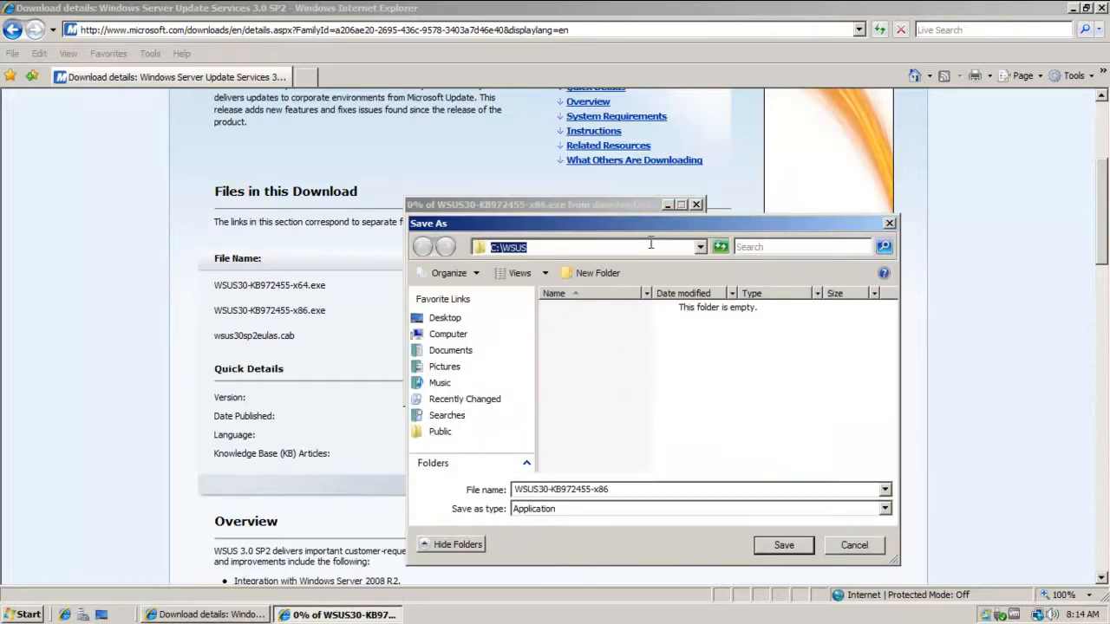
click(784, 545)
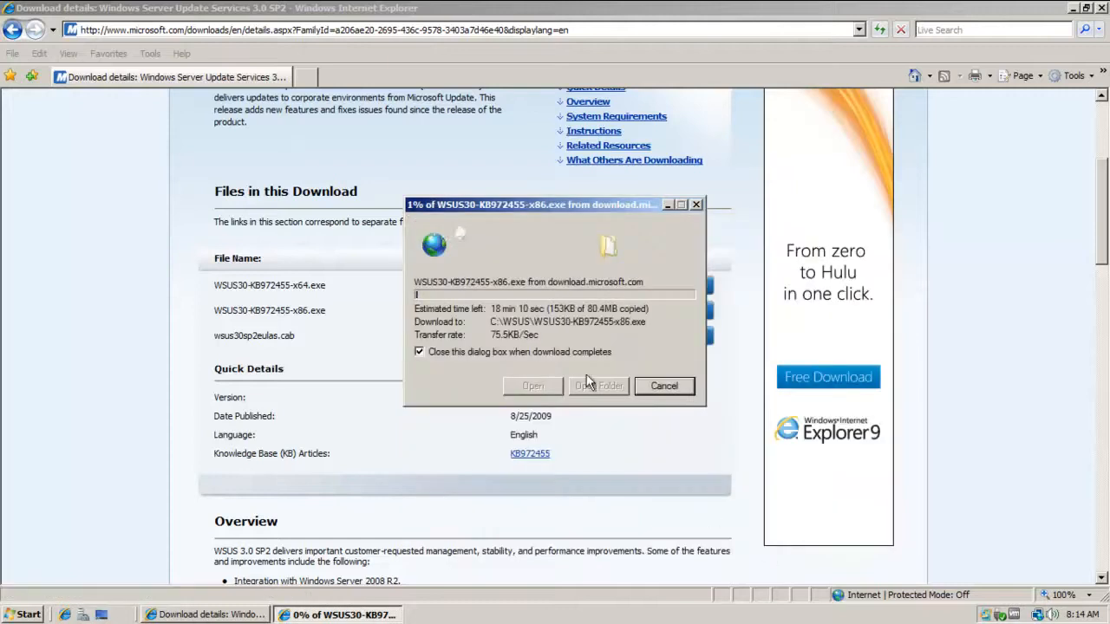
drag(533, 208, 768, 132)
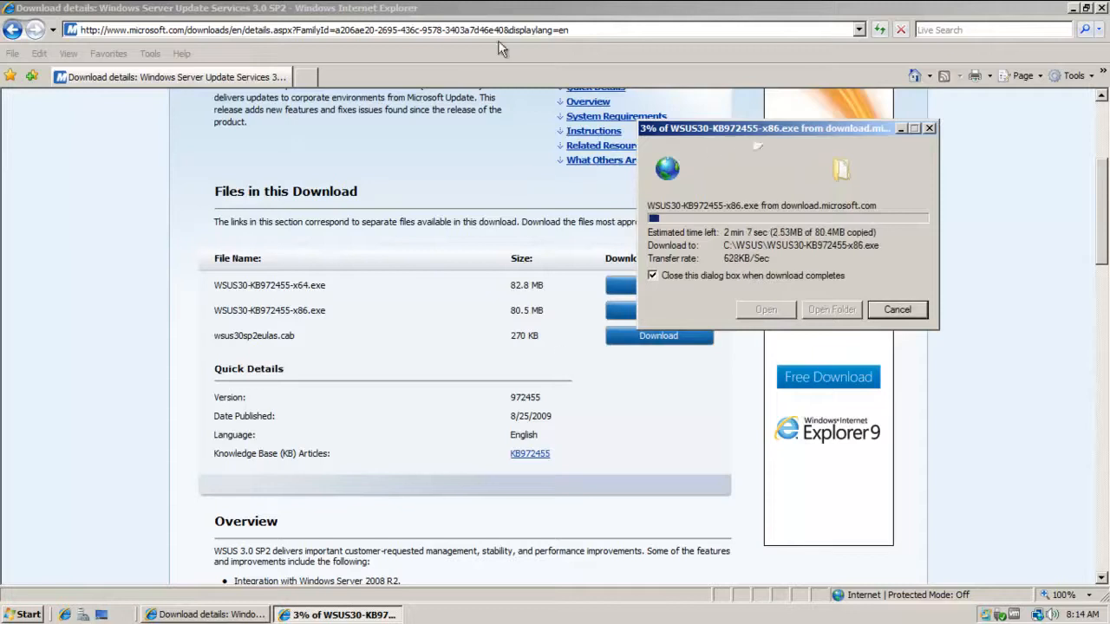
Step: Download wsus30sp2eulas.cab into C:\WSUS, then bring the x86 installer's progress window back into view
click(570, 357)
click(647, 343)
click(612, 319)
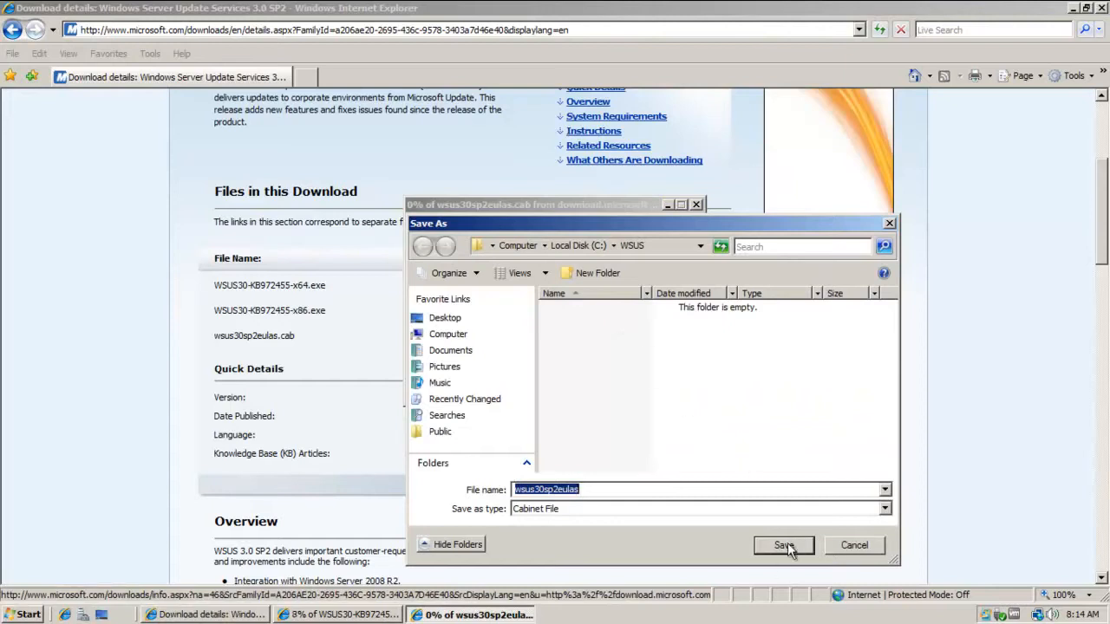
click(784, 546)
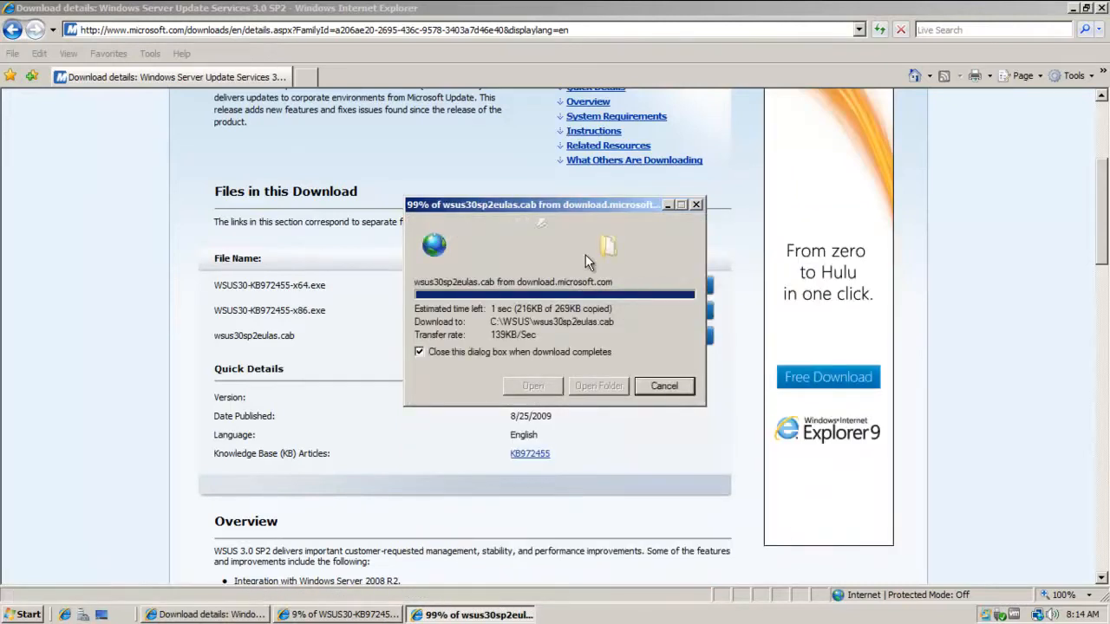
click(347, 613)
drag(831, 132, 647, 204)
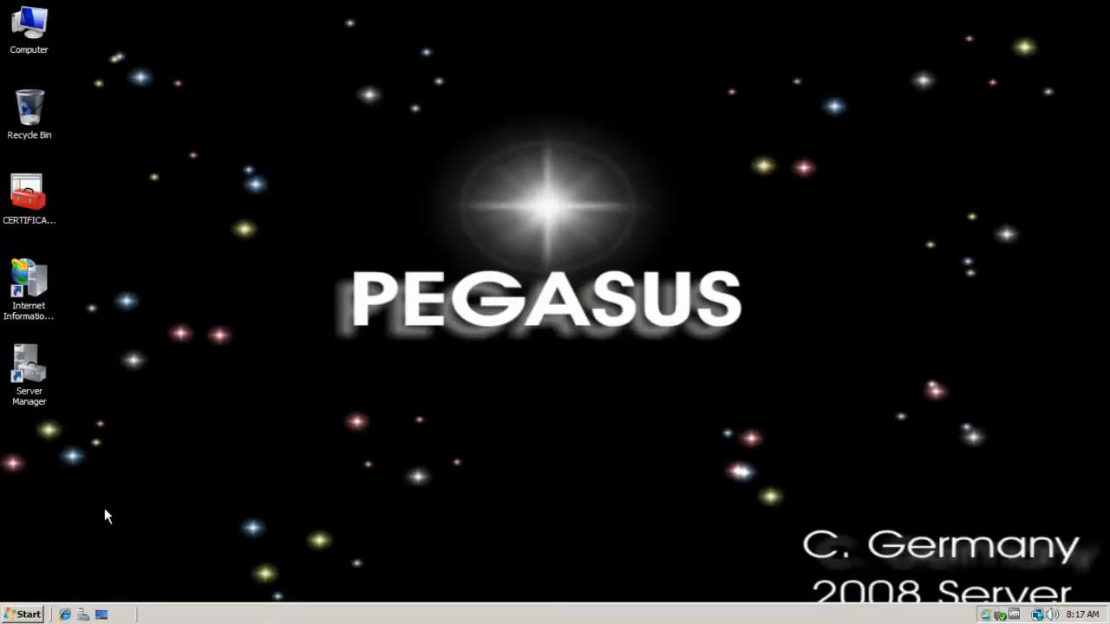
Step: Open the Google home page in a new browser window and search for "download microsoft report viewer"
click(65, 614)
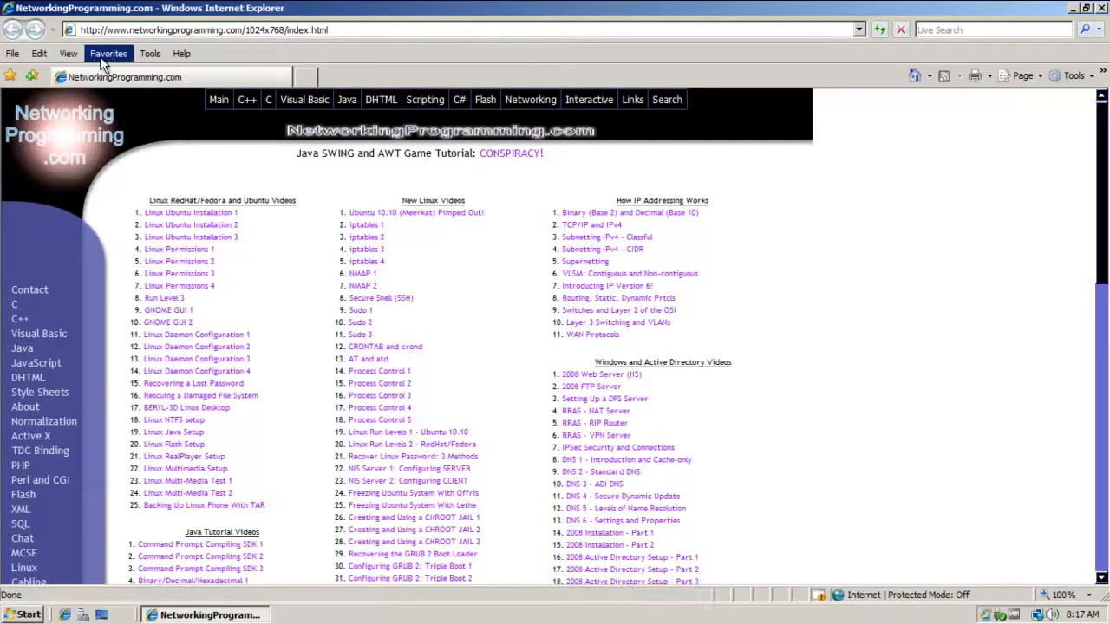
click(109, 54)
click(152, 165)
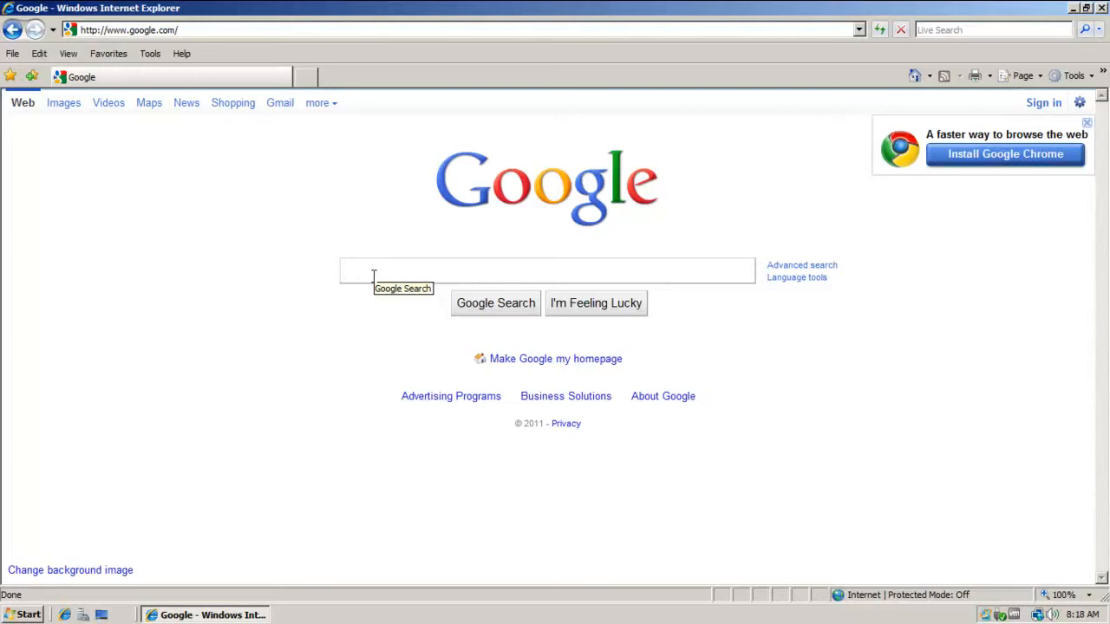
click(374, 276)
text(download )
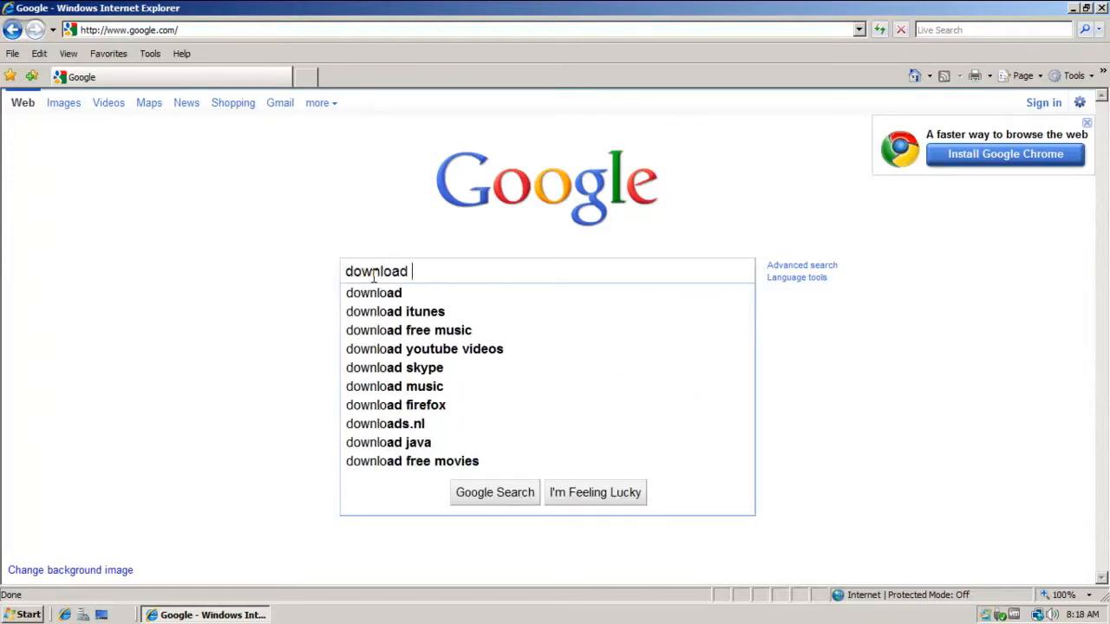
text(micro)
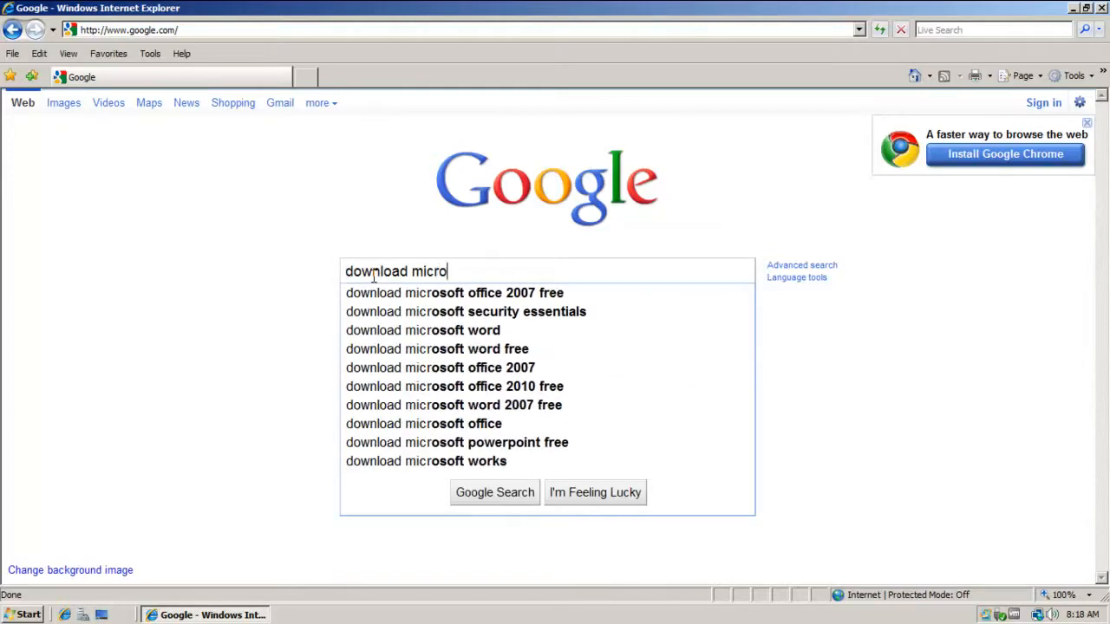
text(soft repo)
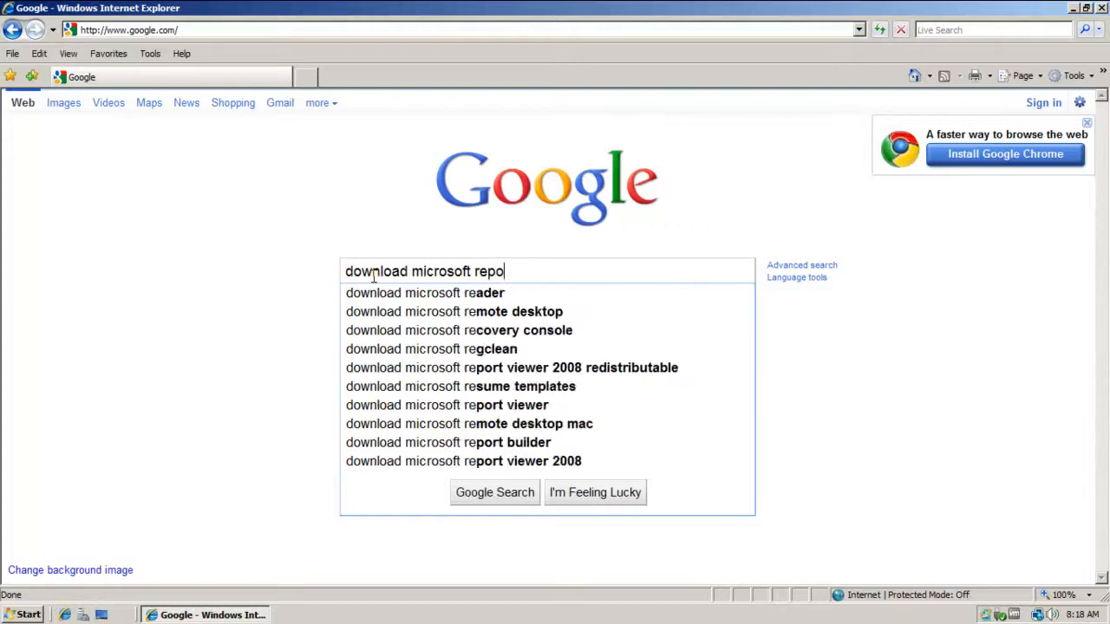
text(rt viewer)
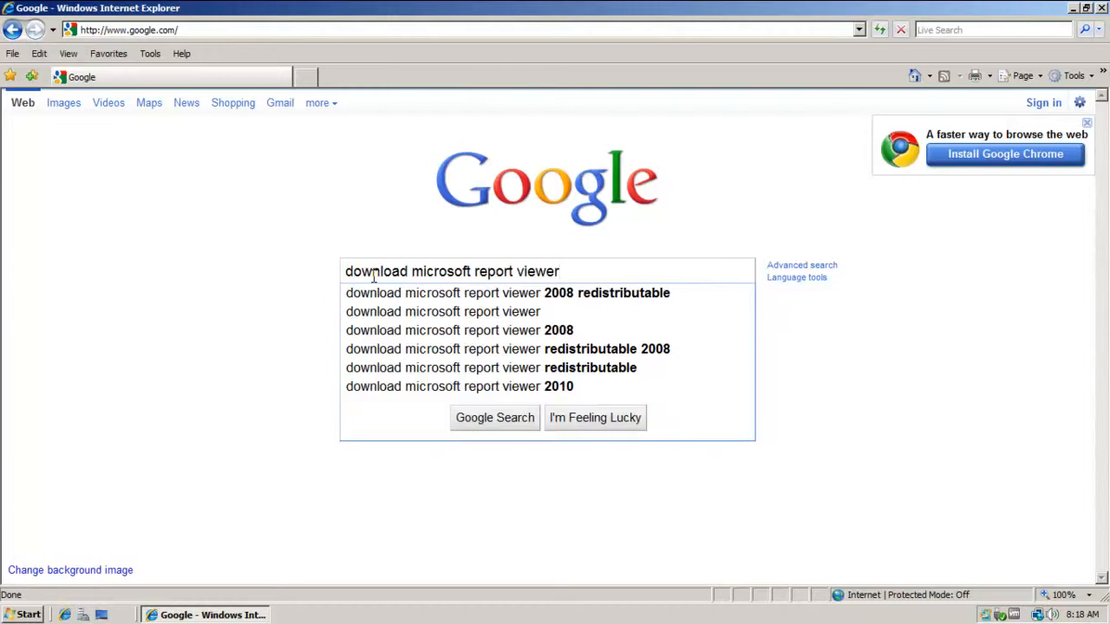
key(Return)
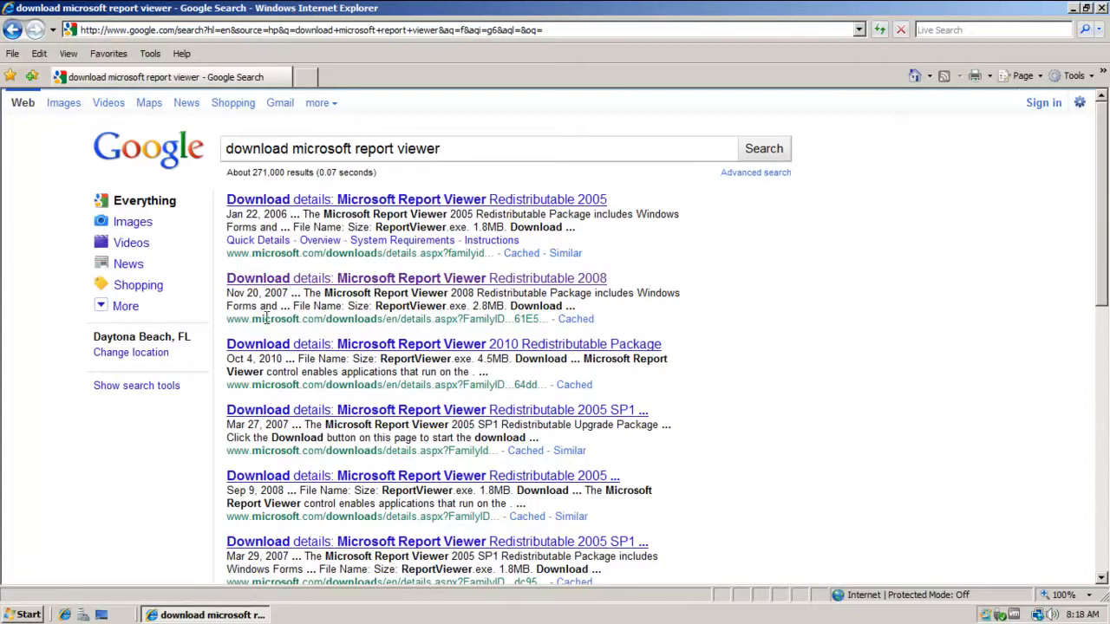
Step: Download ReportViewer.exe from the Microsoft Report Viewer Redistributable 2008 page into C:\WSUS and close the browser
click(300, 282)
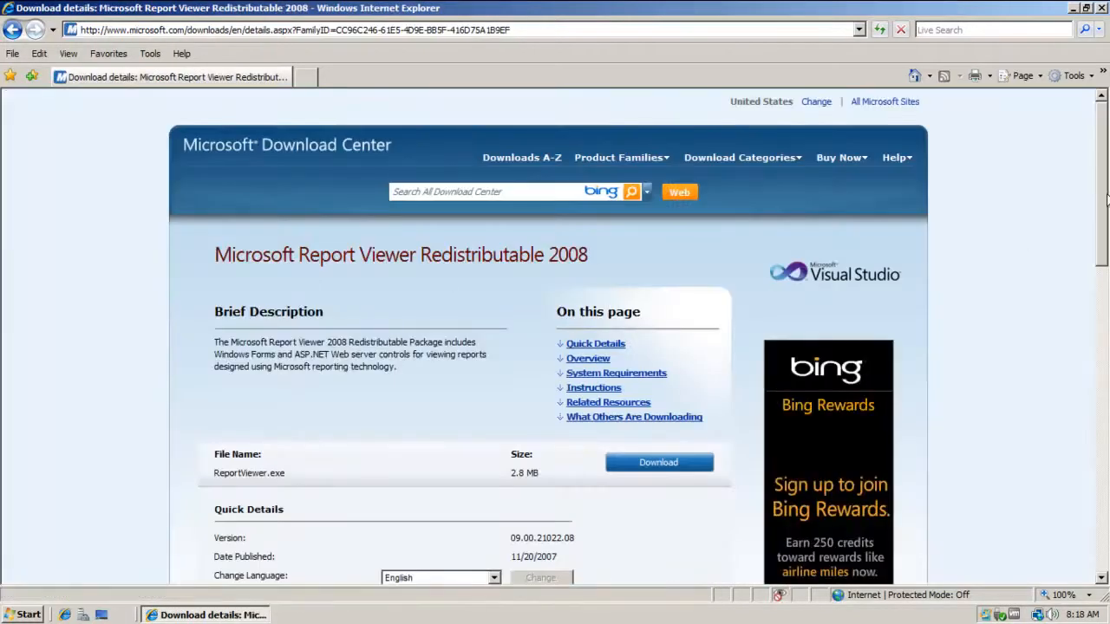
scroll(1107, 200, down, 4)
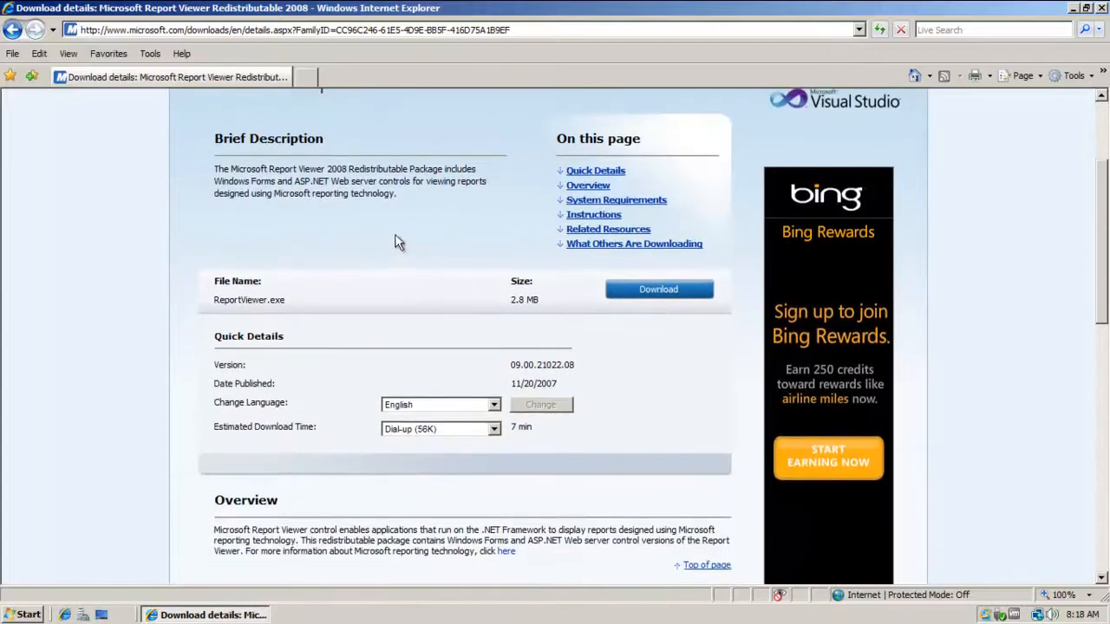
click(685, 290)
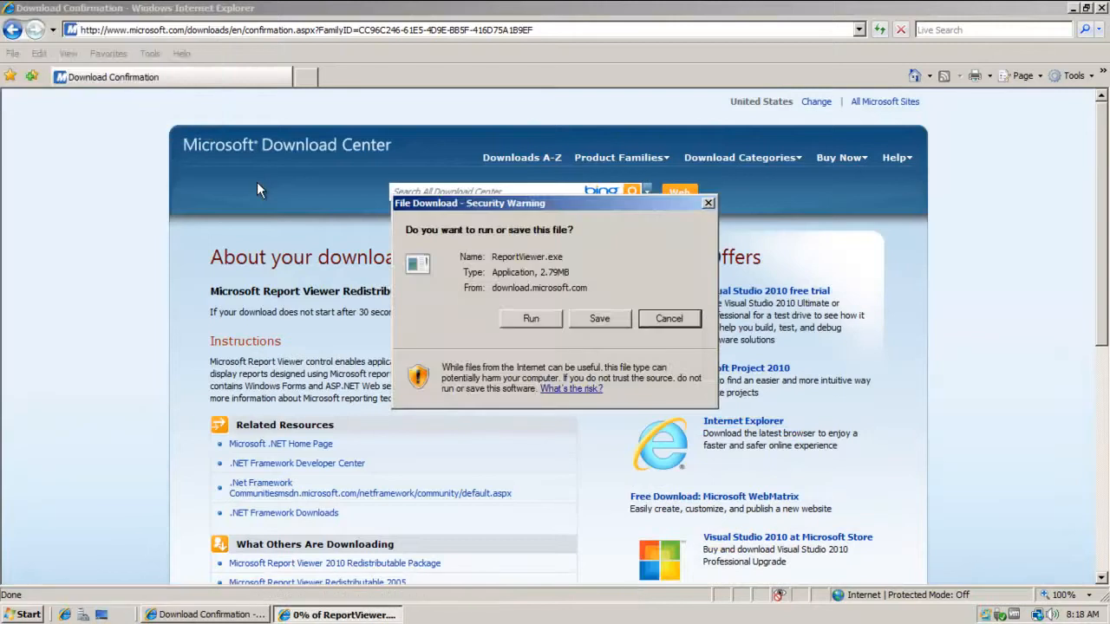
click(616, 316)
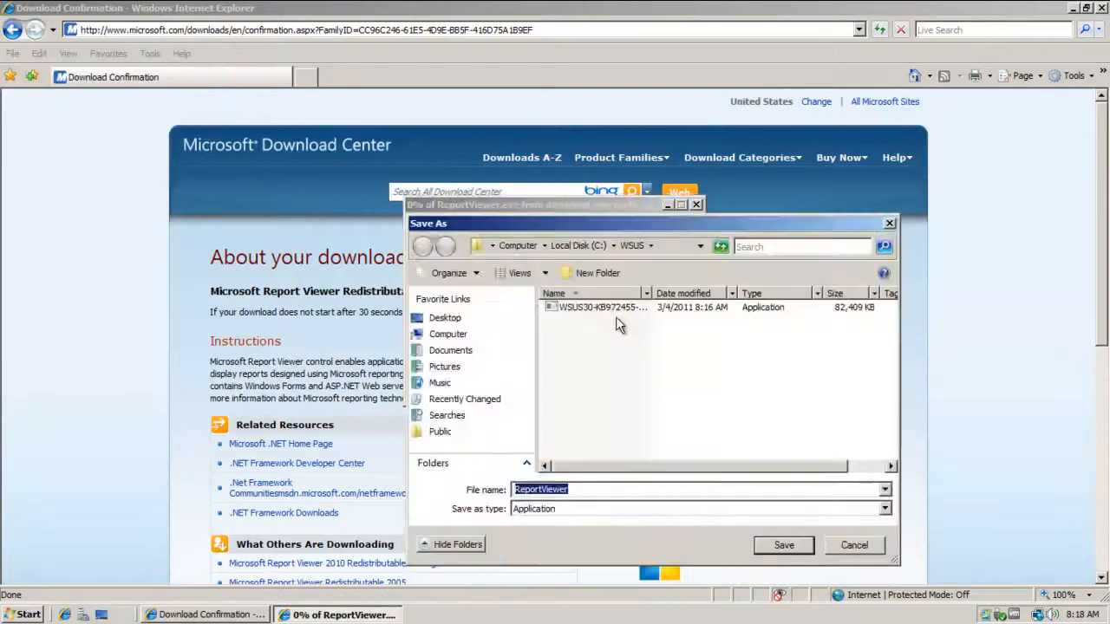
click(781, 545)
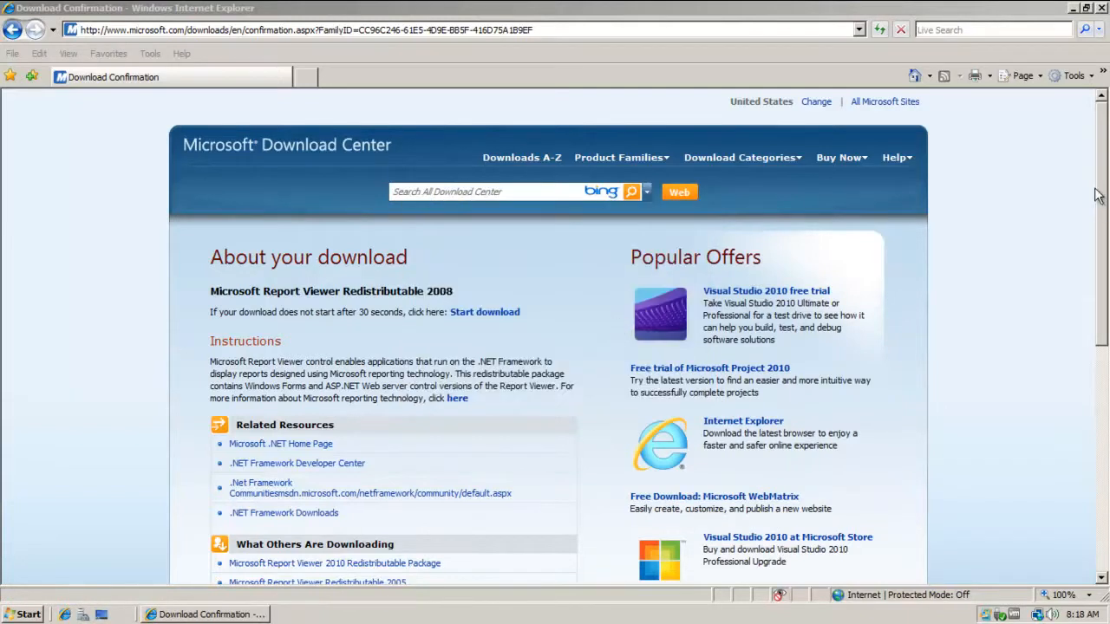
mouse_move(1098, 183)
mouse_down()
mouse_move(1101, 297)
mouse_move(1099, 165)
mouse_up()
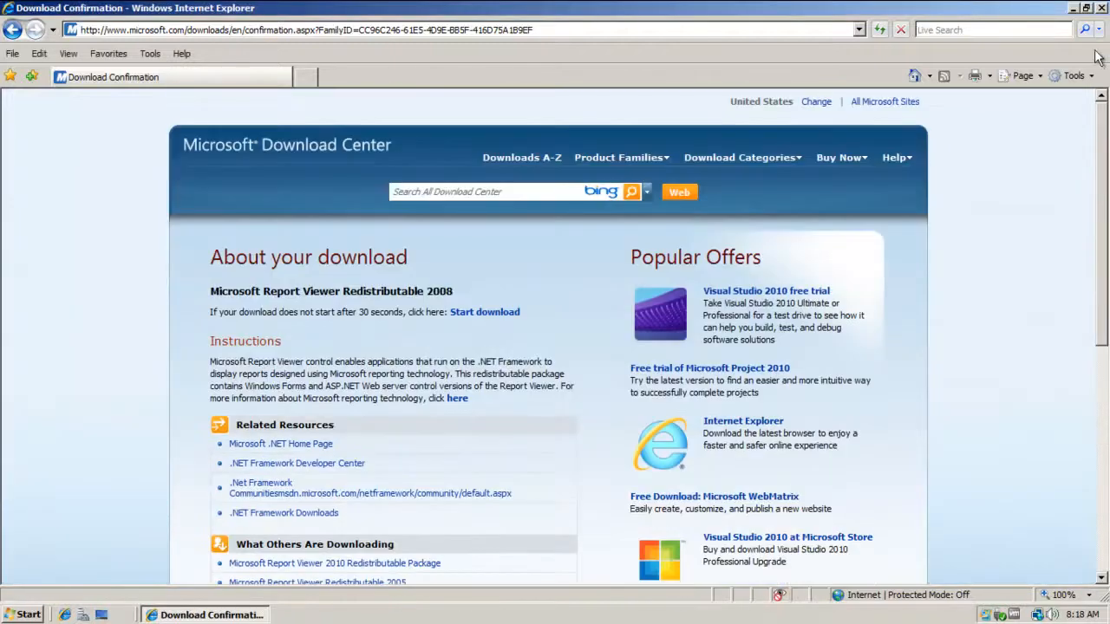
click(1102, 8)
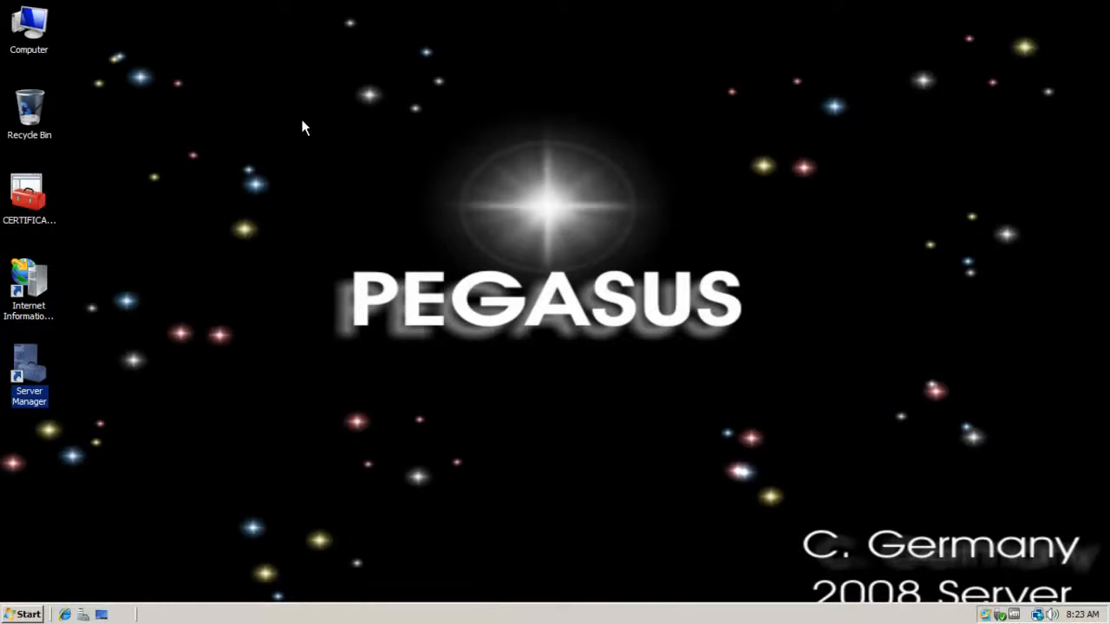
Step: Open Server Manager and start adding roles, selecting the Web Server (IIS) role for installation
double_click(36, 368)
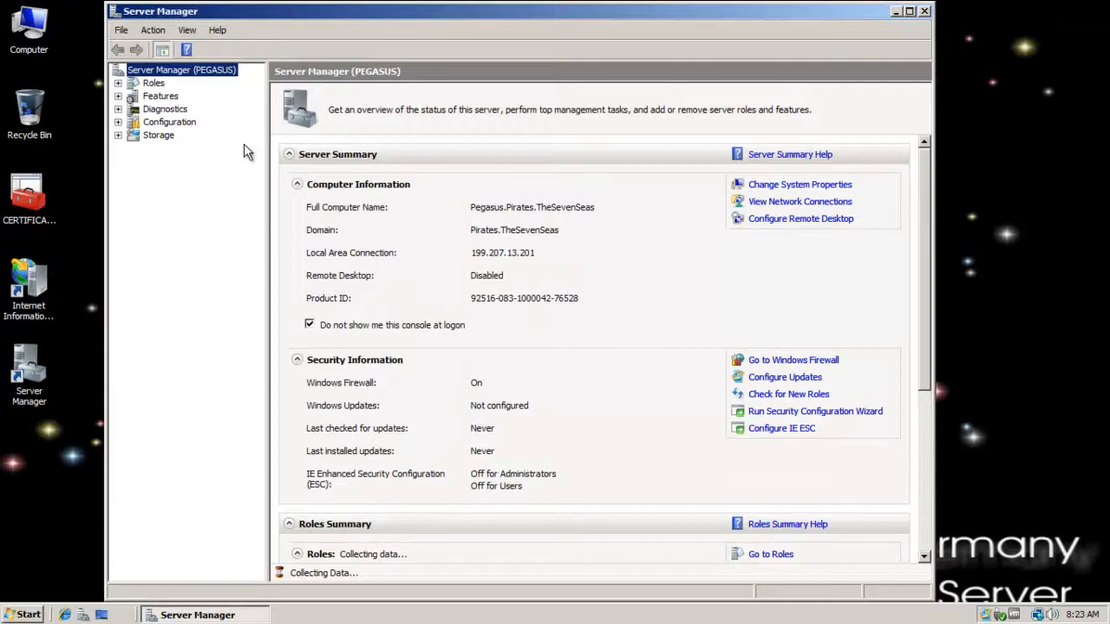
click(154, 84)
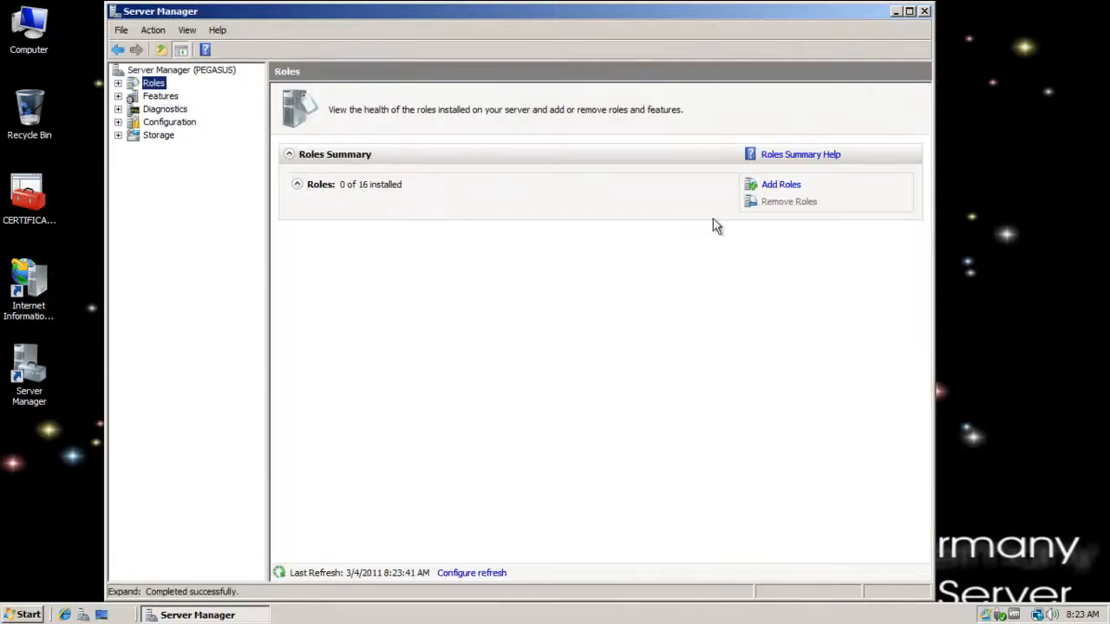
click(785, 186)
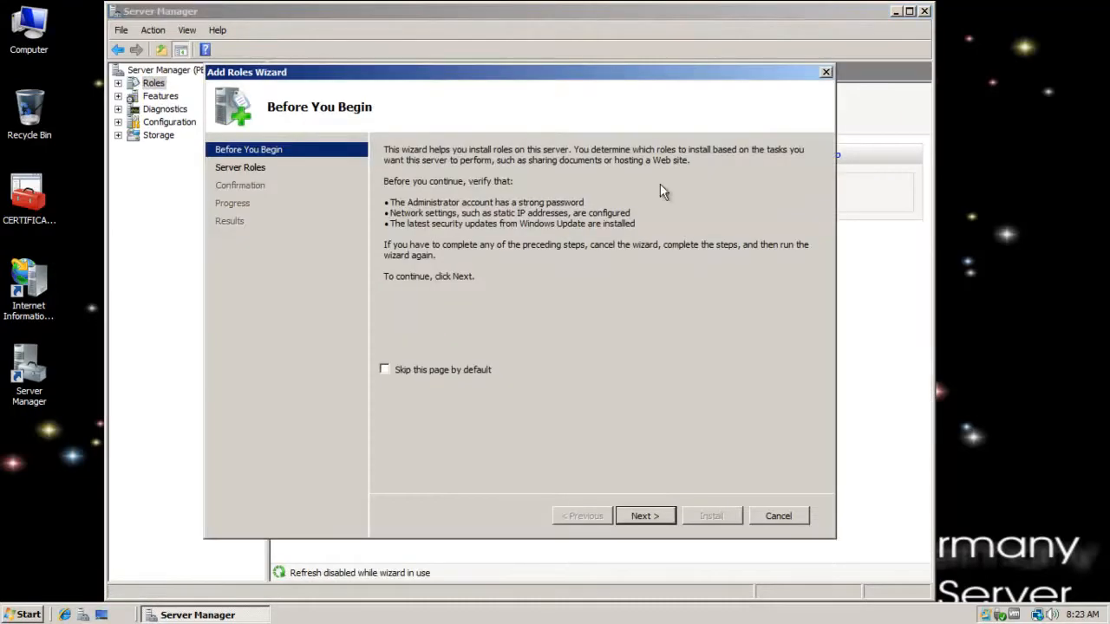
click(247, 172)
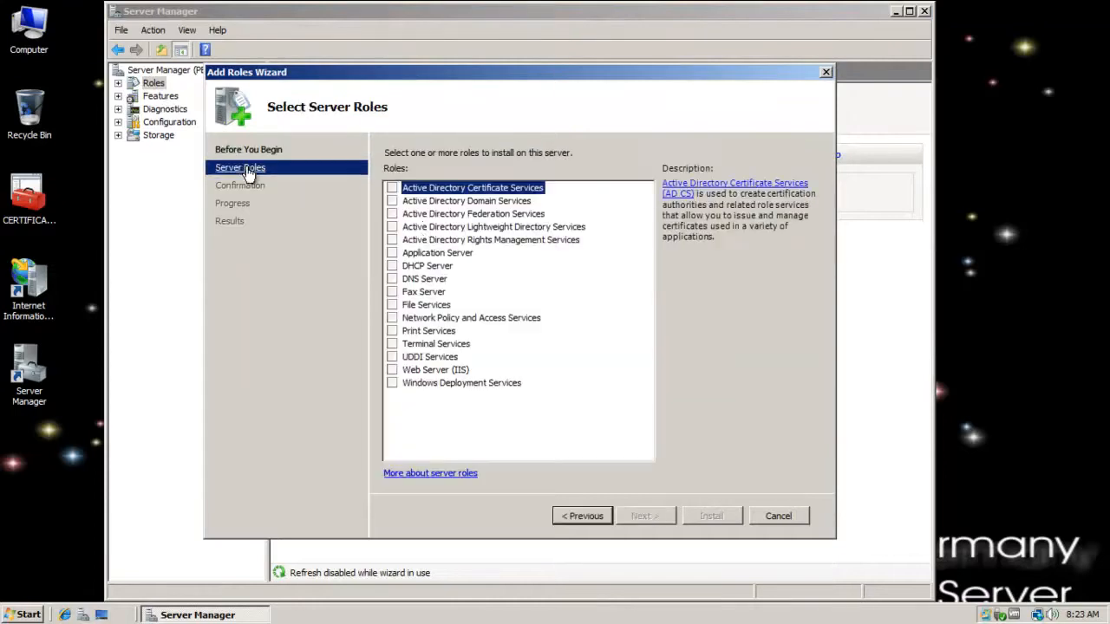
click(391, 372)
click(657, 514)
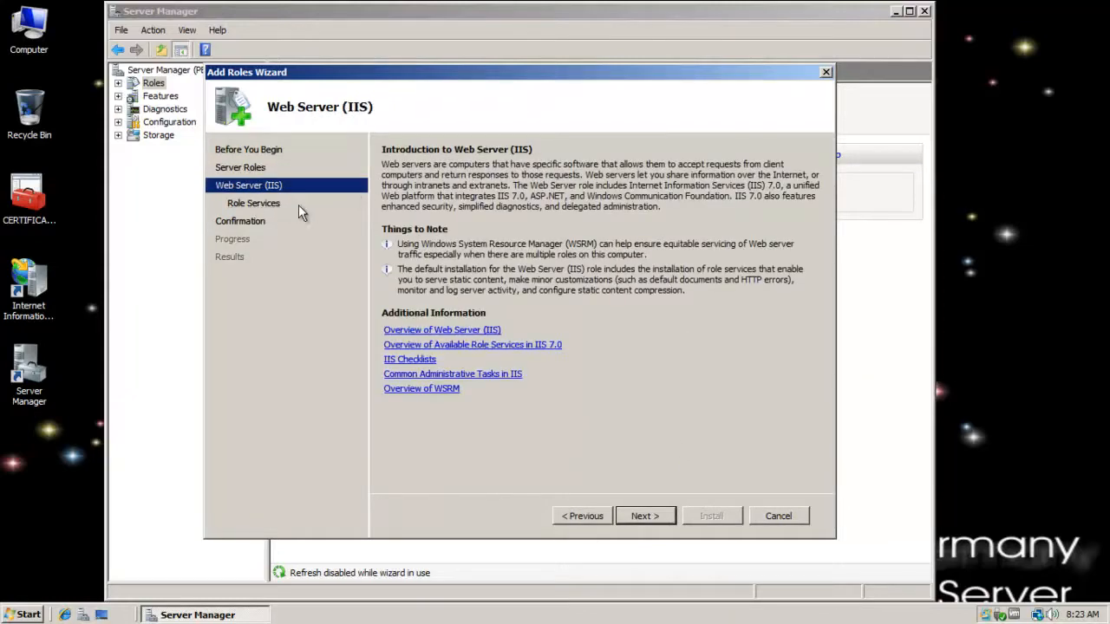
Step: Select the IIS role services ASP.NET with its required role services, Windows Authentication and IIS 6 Metabase Compatibility
click(258, 203)
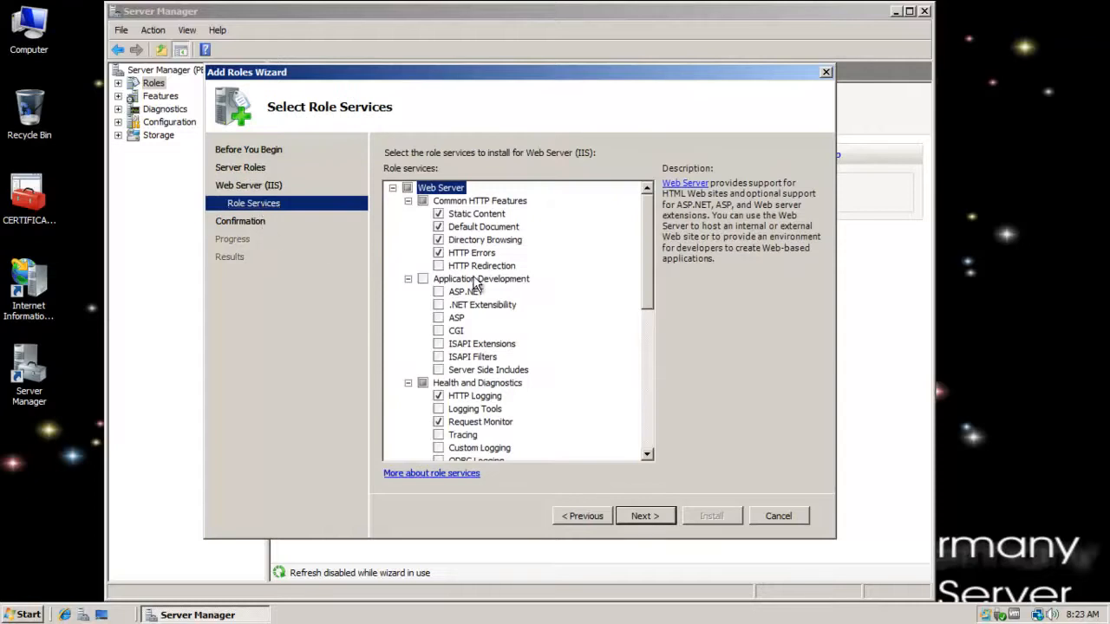
click(438, 296)
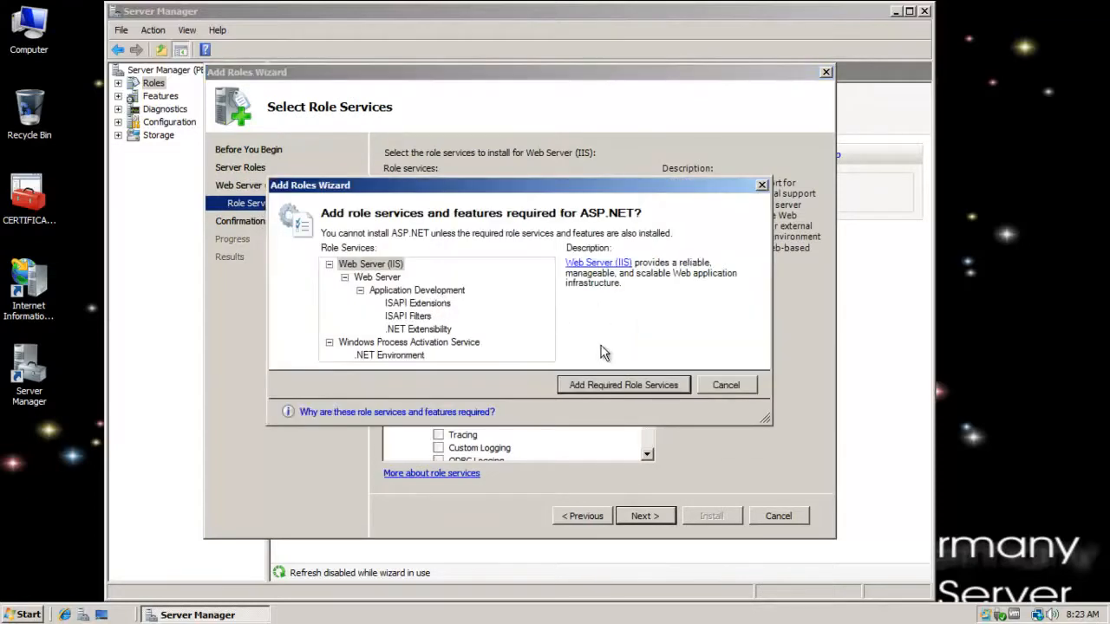
click(596, 386)
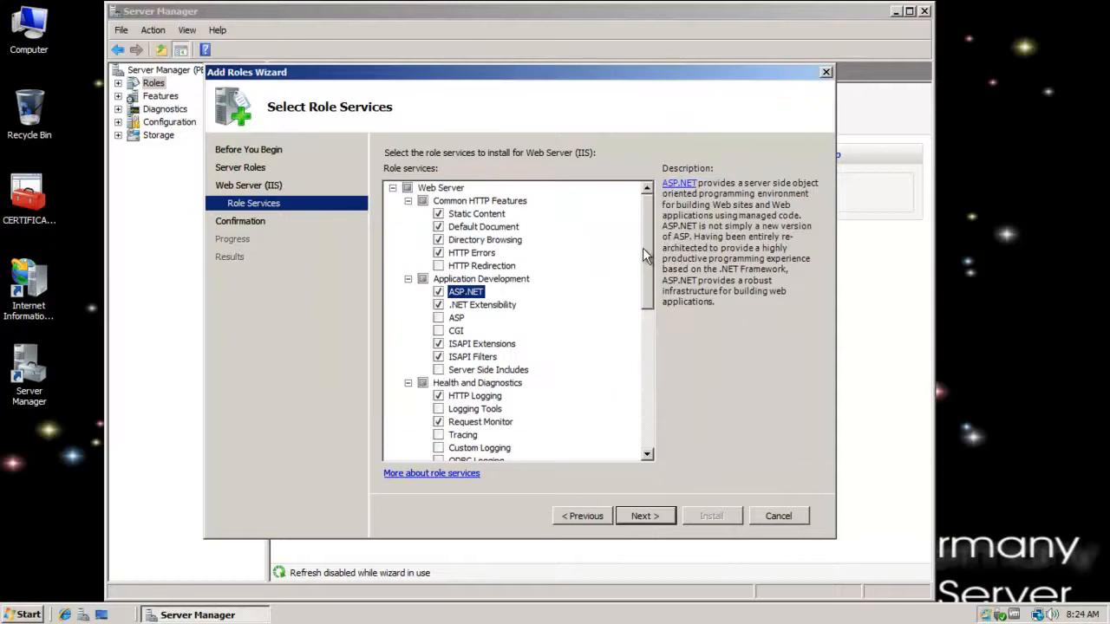
drag(646, 250, 646, 319)
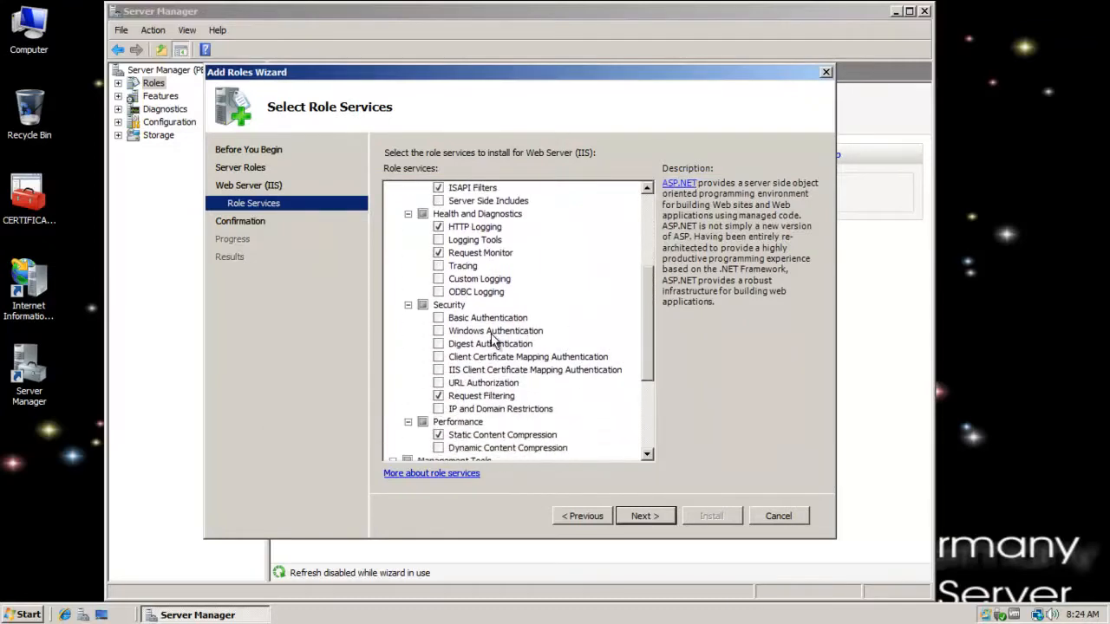
click(439, 331)
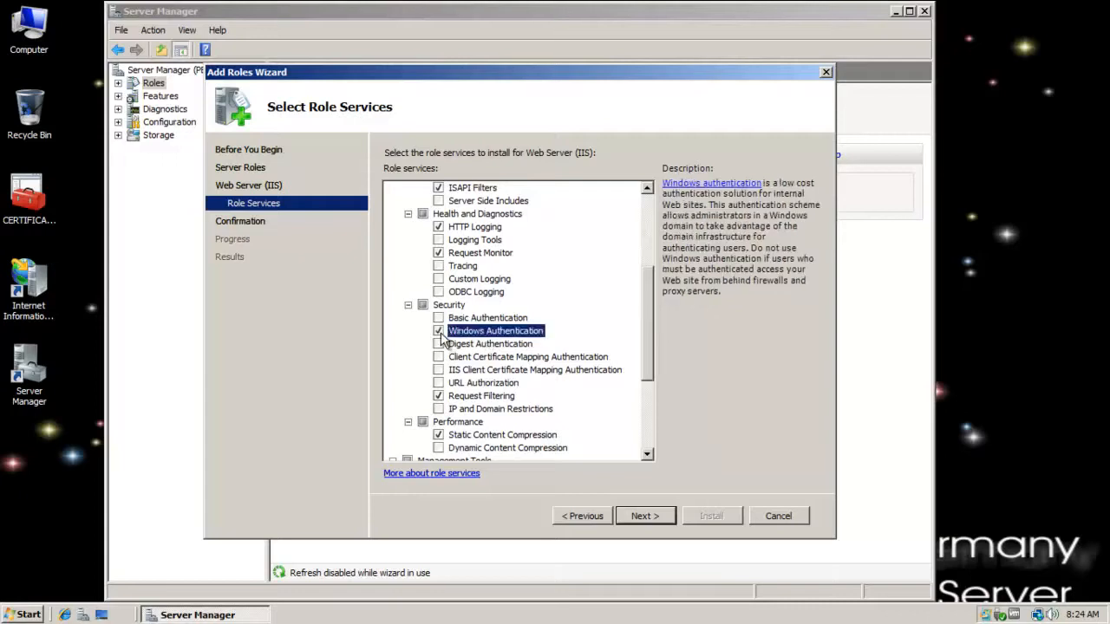
drag(645, 334, 646, 406)
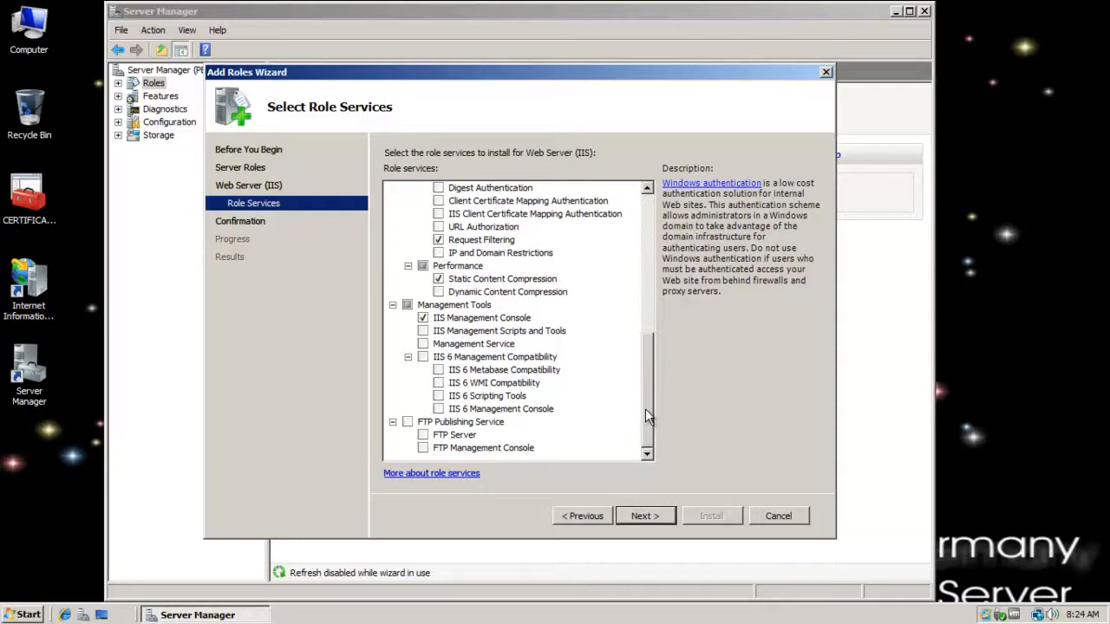
click(440, 371)
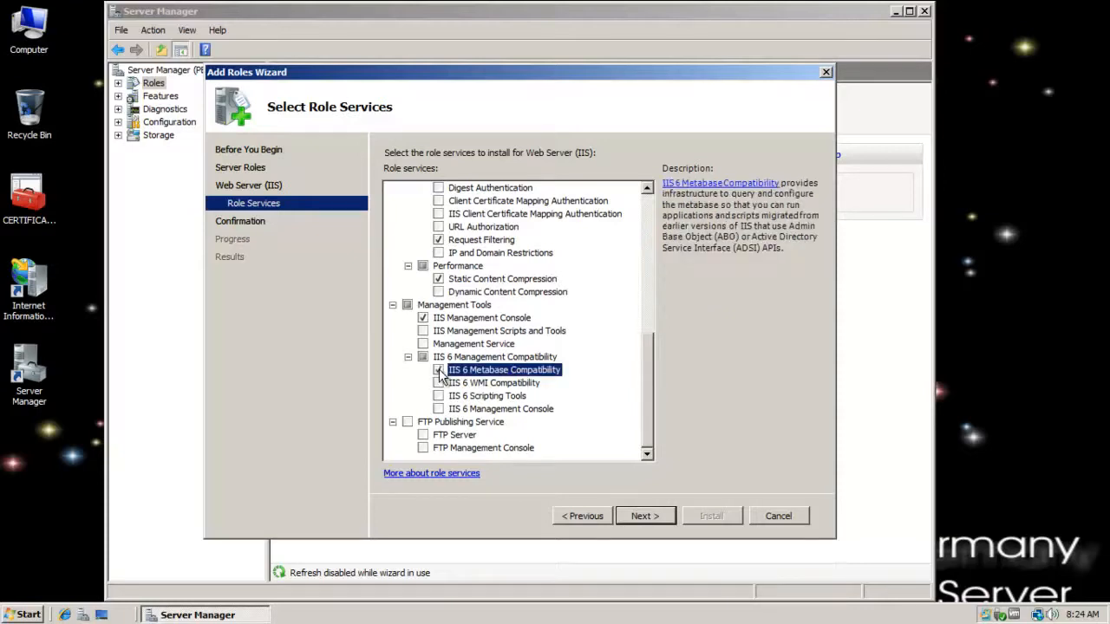
Step: Install the Web Server (IIS) role with the selected role services, then close the wizard and Server Manager
click(657, 518)
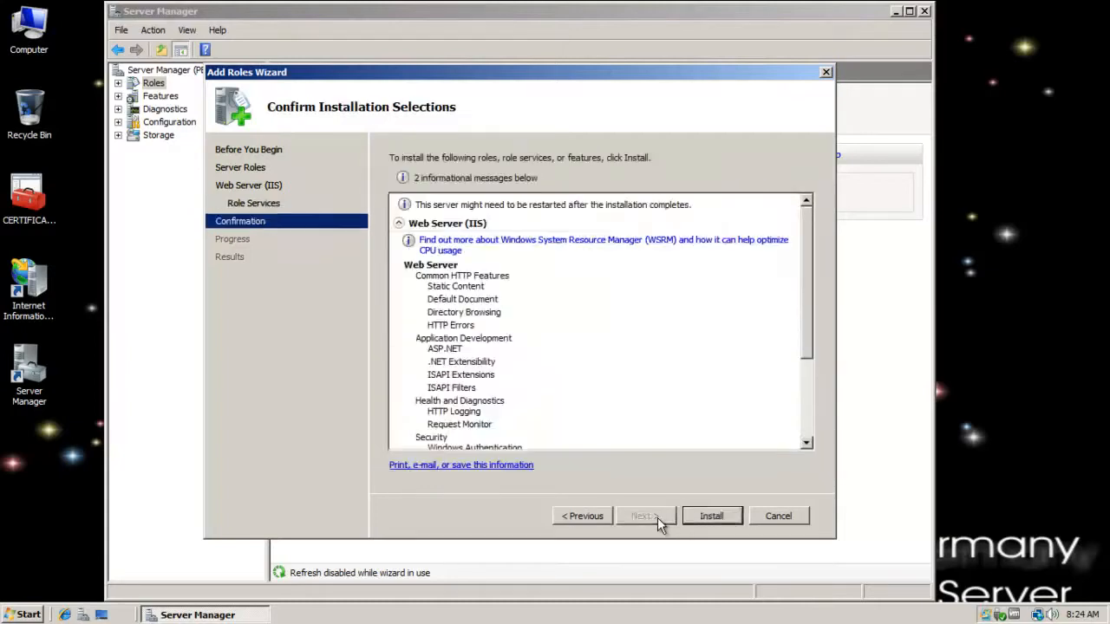
click(728, 516)
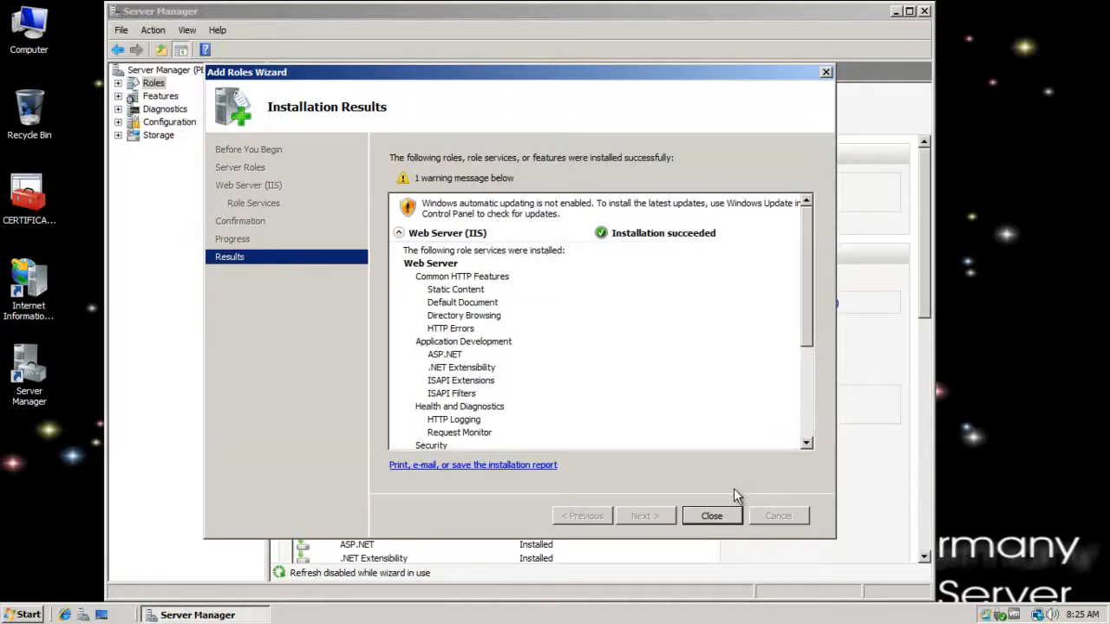
click(712, 516)
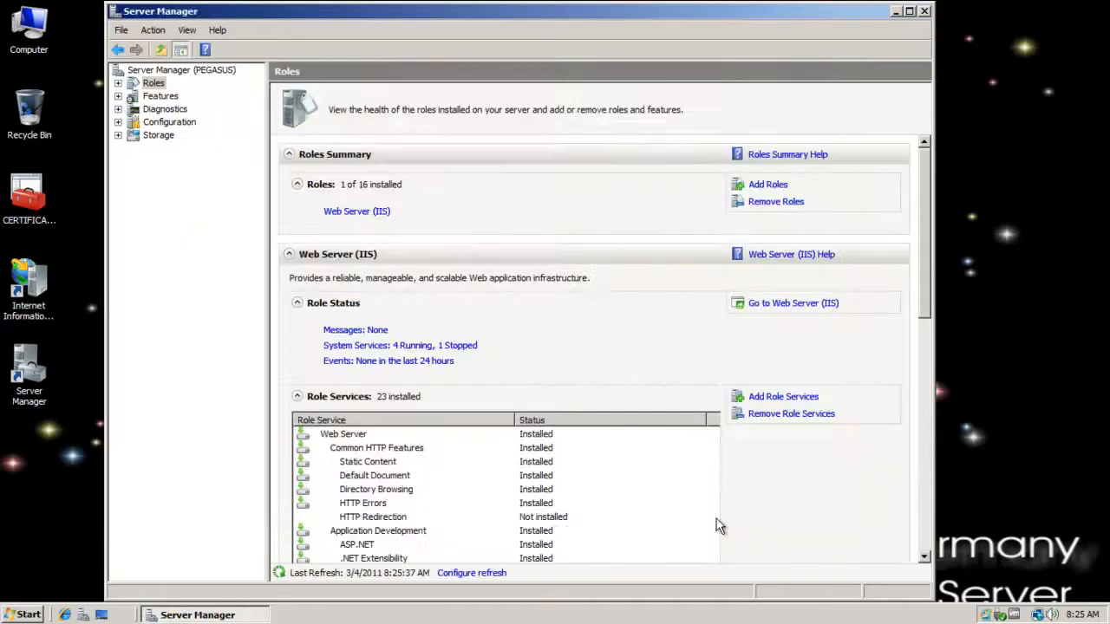
click(925, 12)
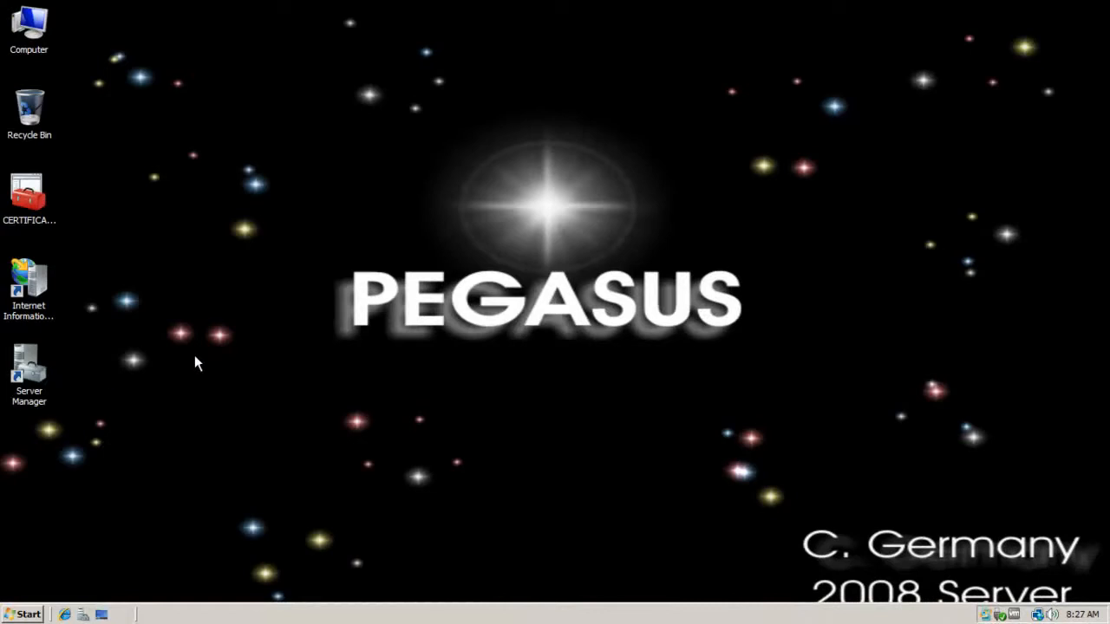
Step: Reopen Server Manager and select Windows Internal Database as a feature to add, agreeing to install it by itself
click(29, 371)
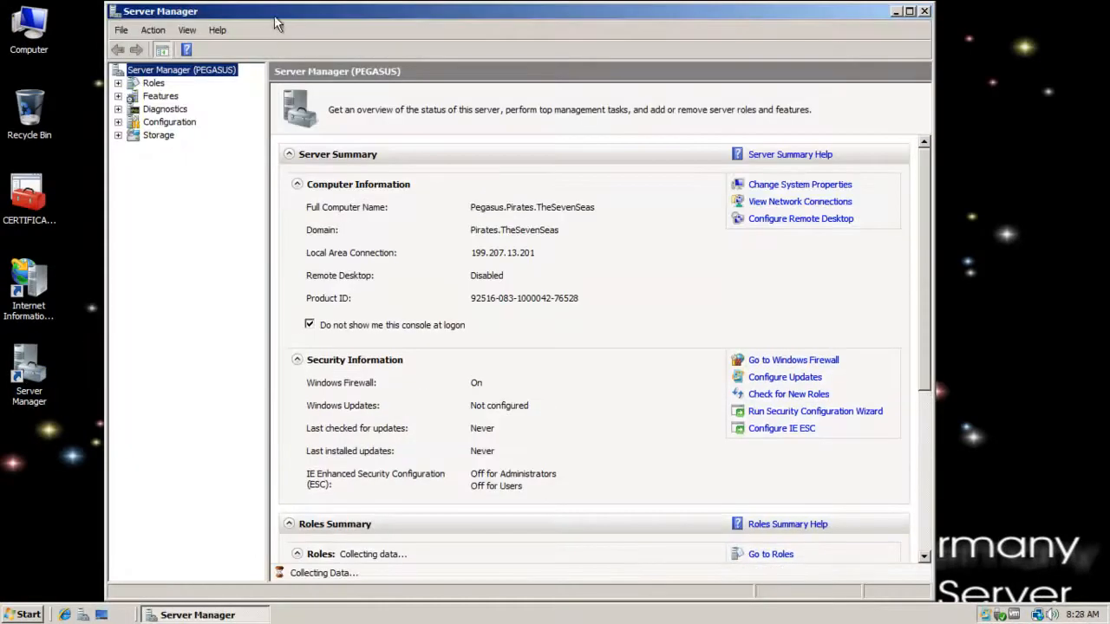
drag(286, 14, 300, 10)
click(173, 92)
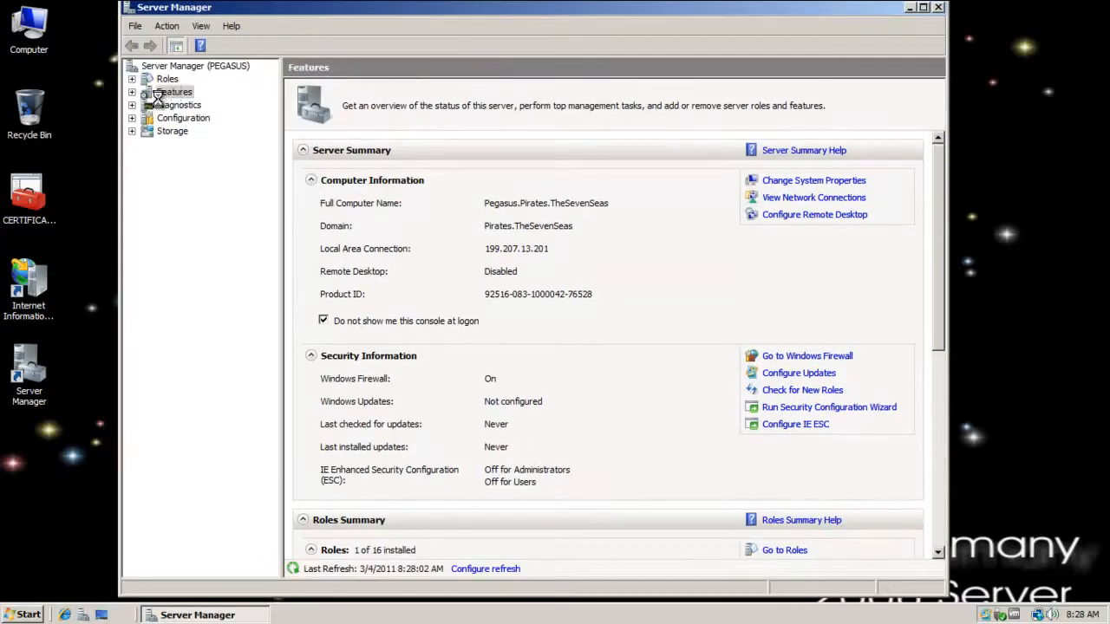
click(131, 93)
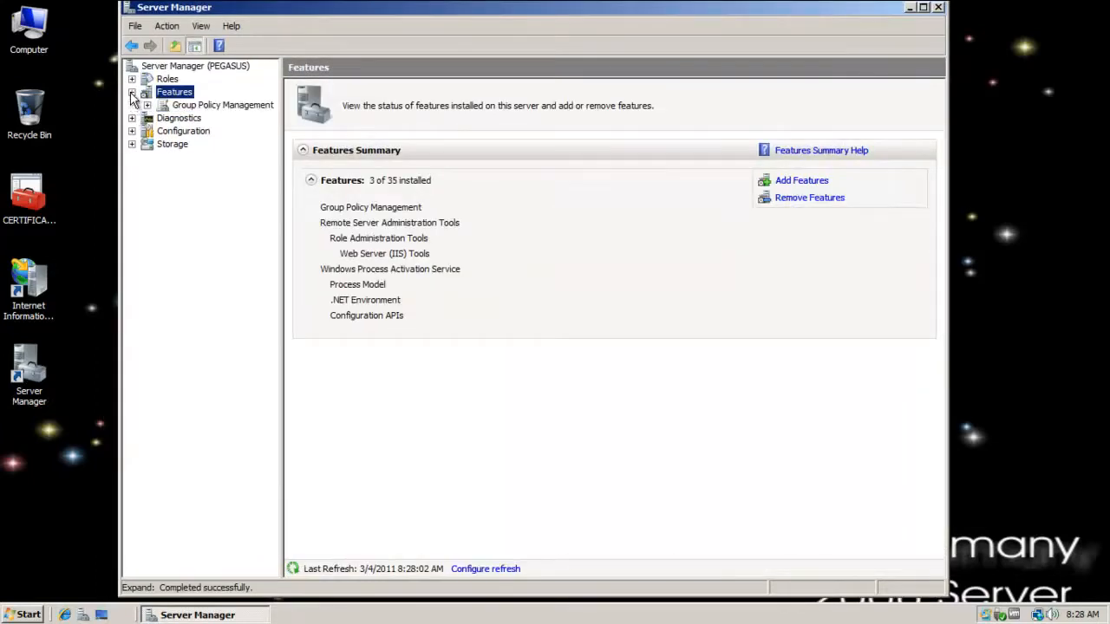
click(801, 181)
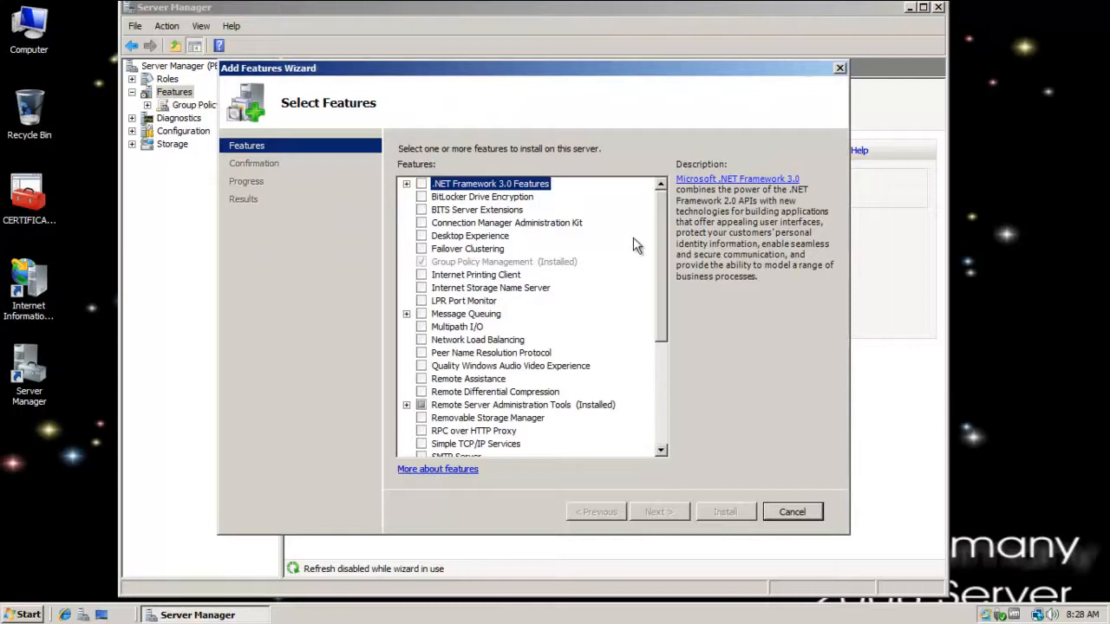
drag(664, 224, 666, 380)
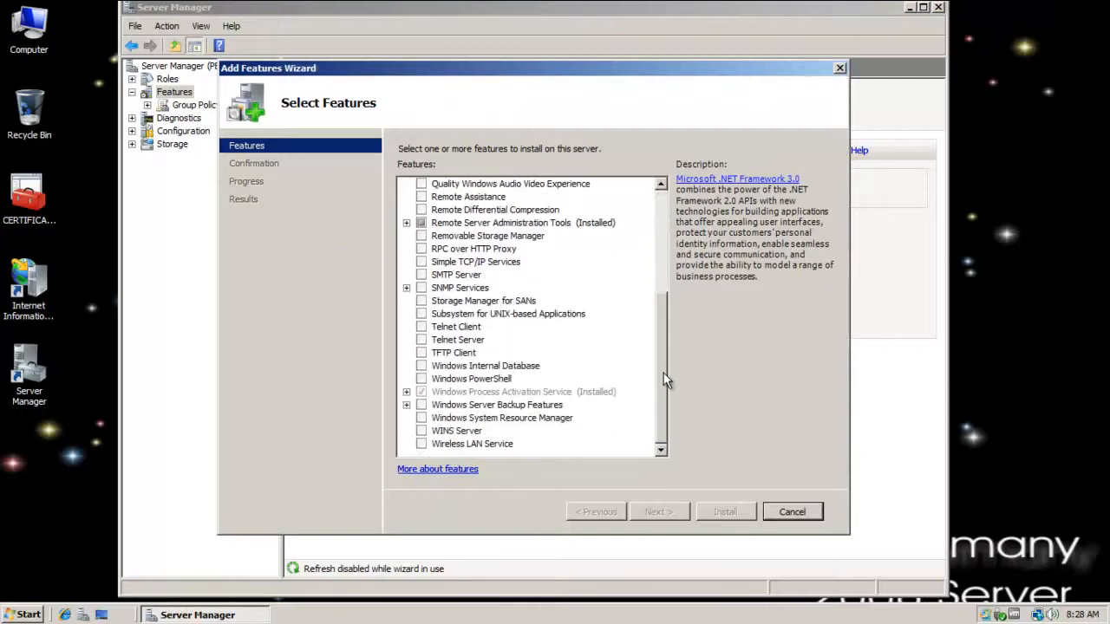
click(422, 365)
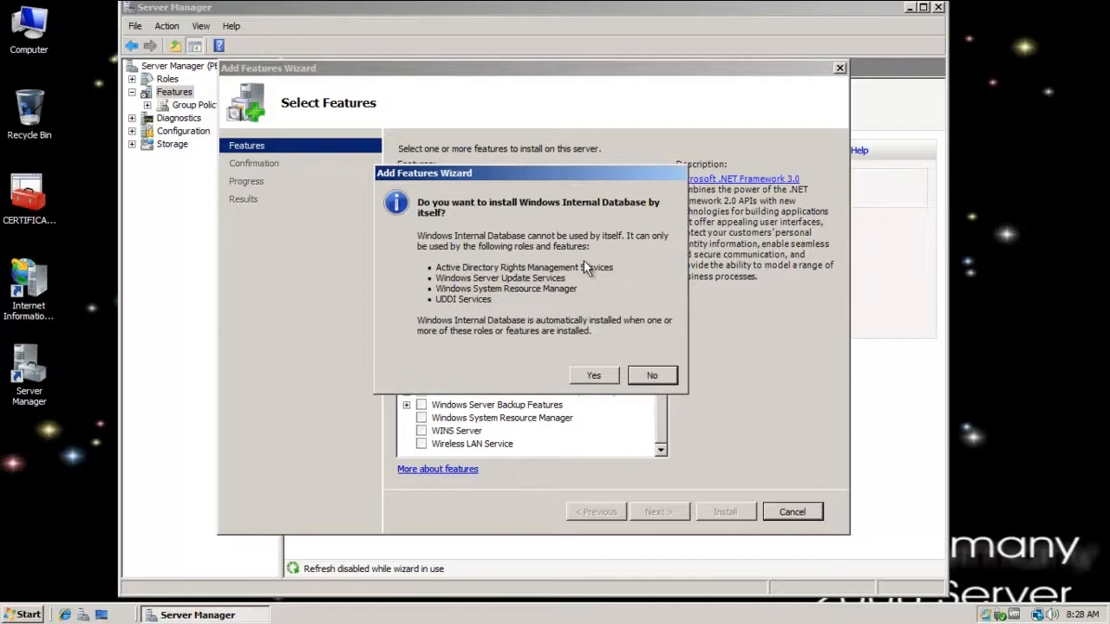
click(598, 375)
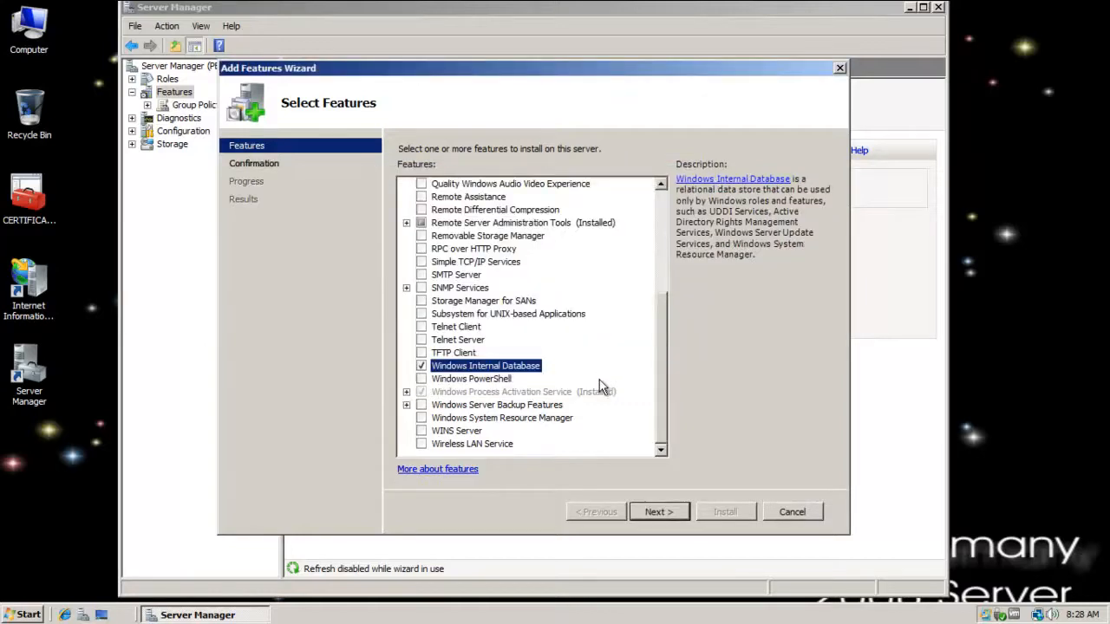
Step: Install the Windows Internal Database feature, then close the wizard and Server Manager
click(656, 512)
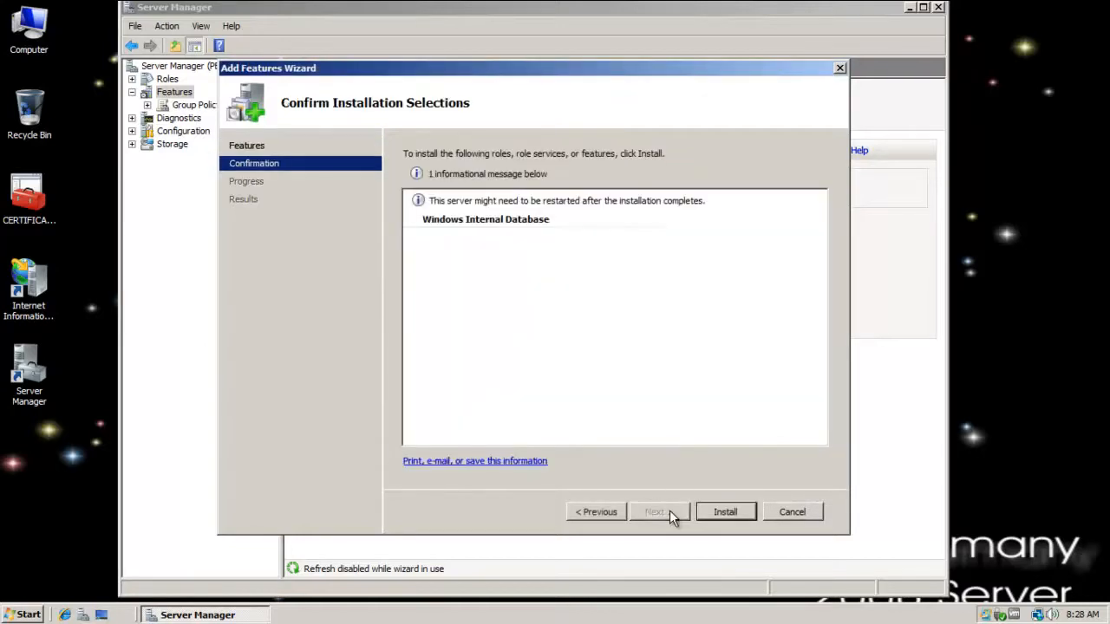
click(729, 511)
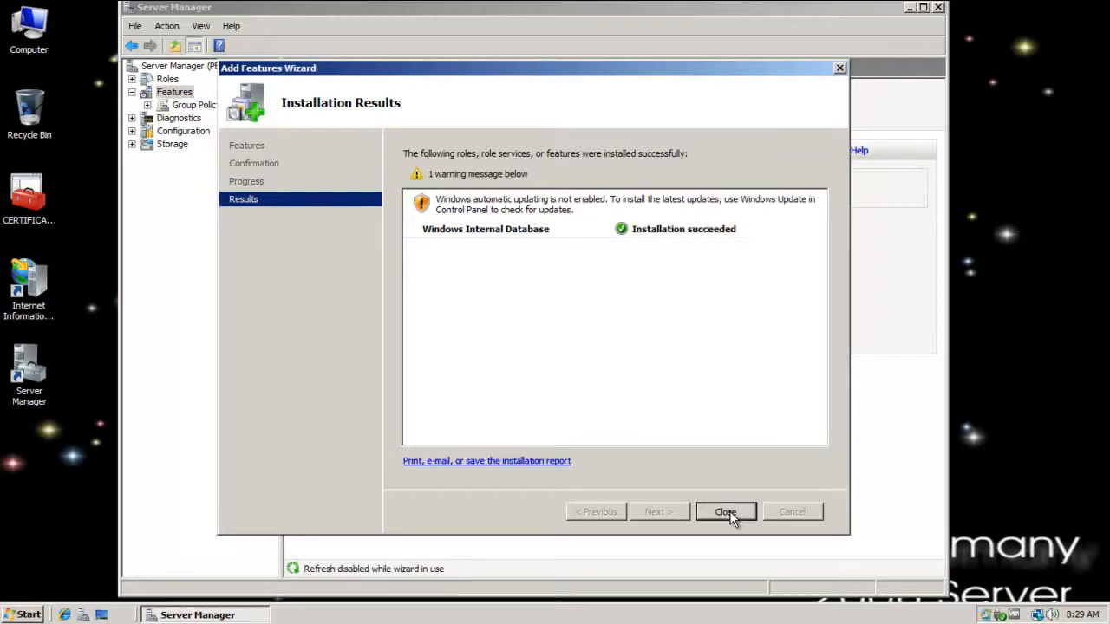
click(726, 511)
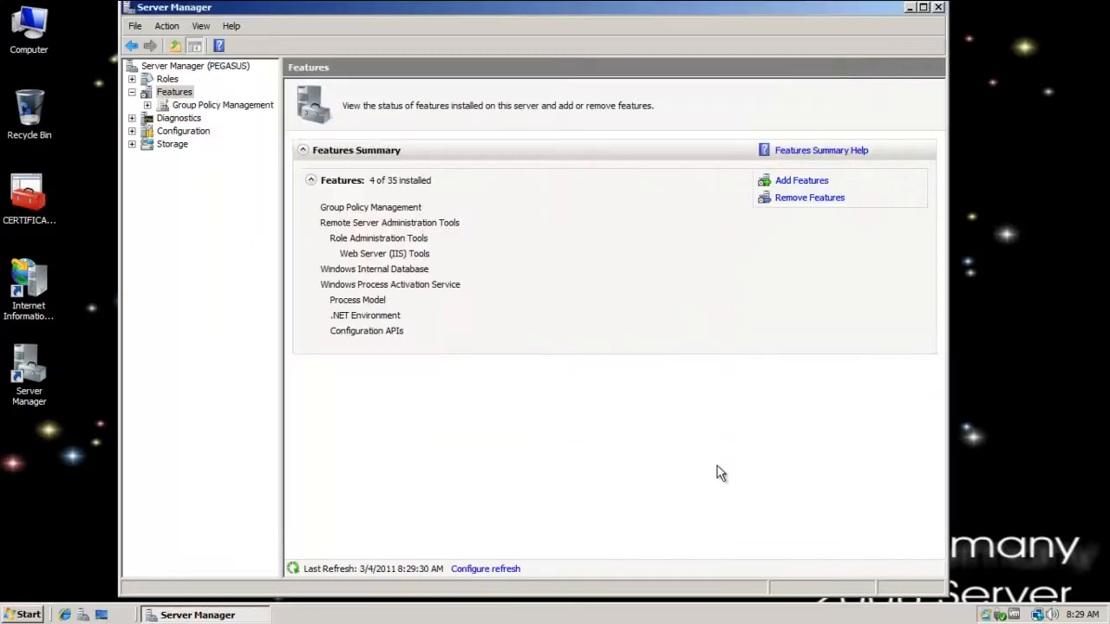
click(938, 8)
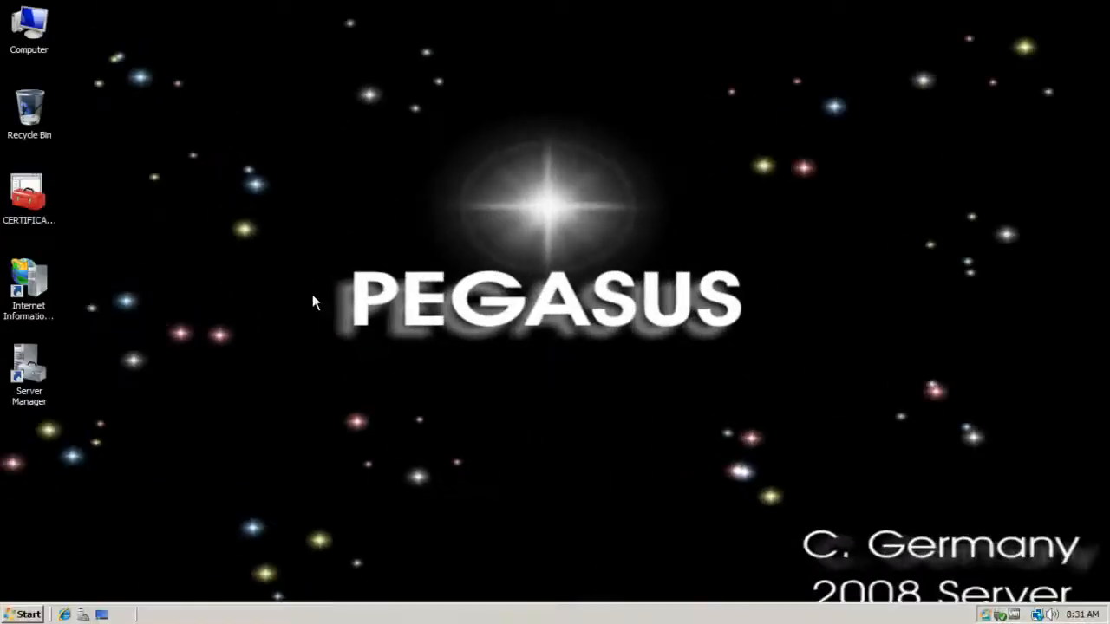
Step: Open the C:\WSUS folder that holds the downloaded installers
double_click(29, 26)
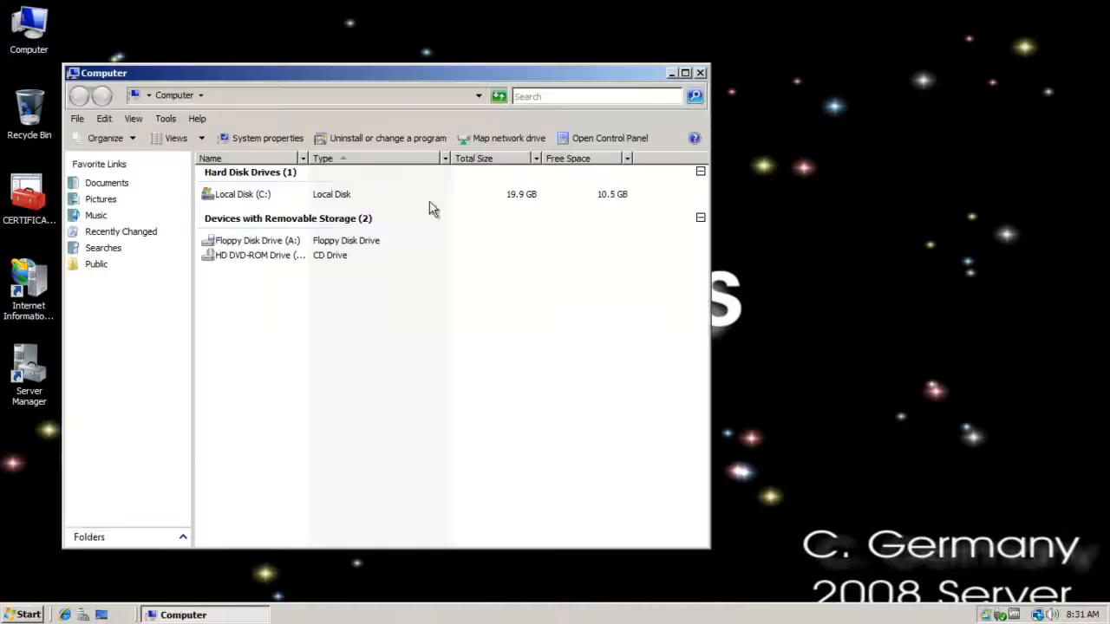
double_click(243, 196)
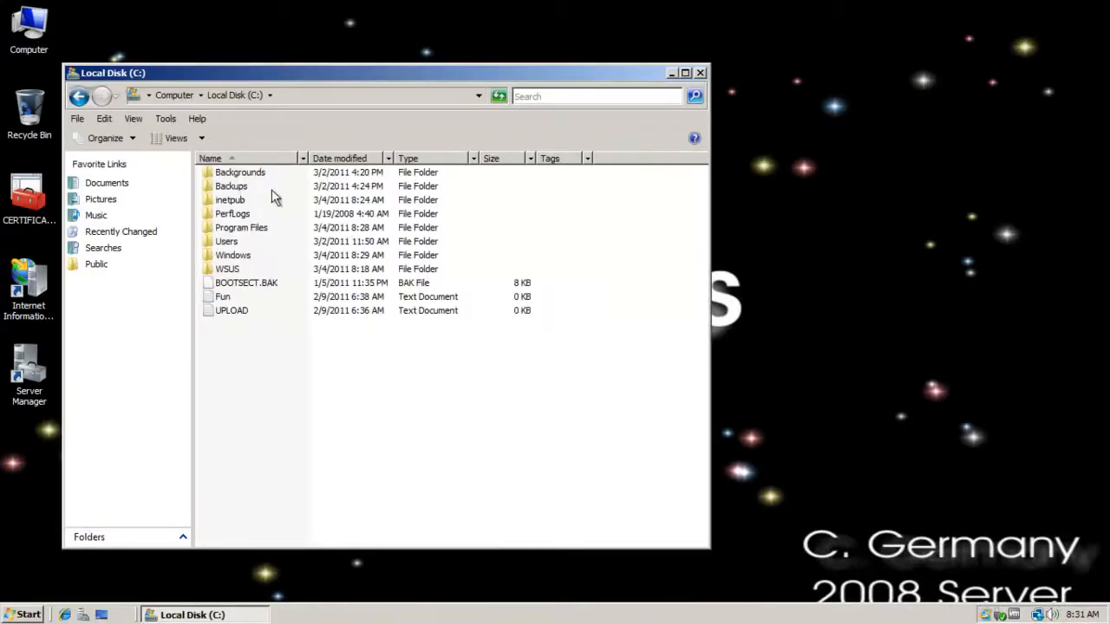
double_click(239, 268)
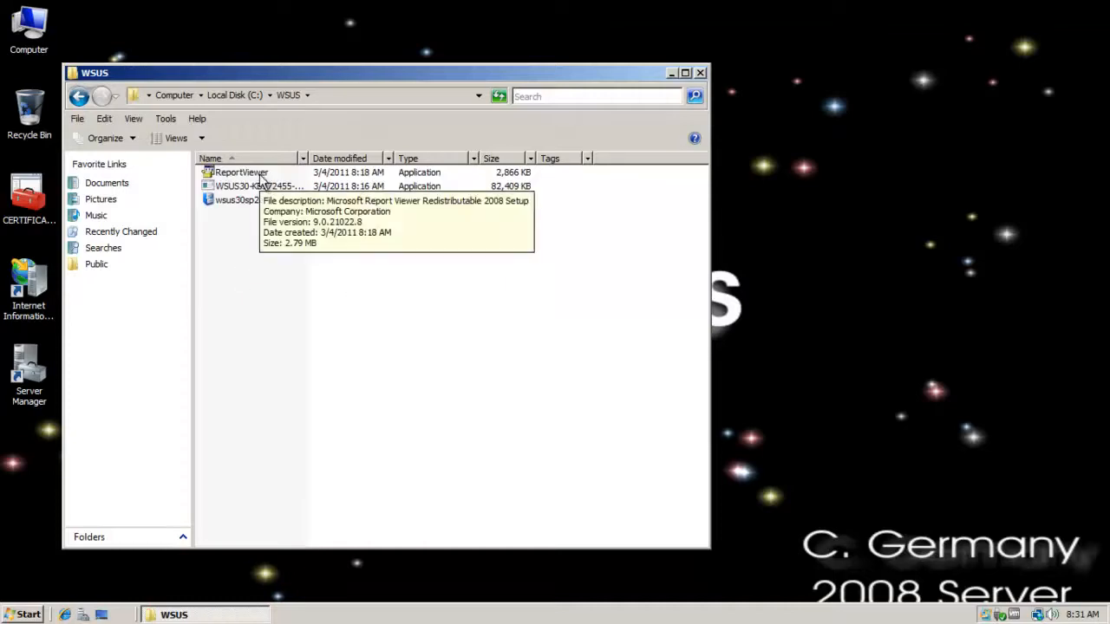
Step: Set the folder options to show hidden files, known file extensions and protected operating system files
click(164, 118)
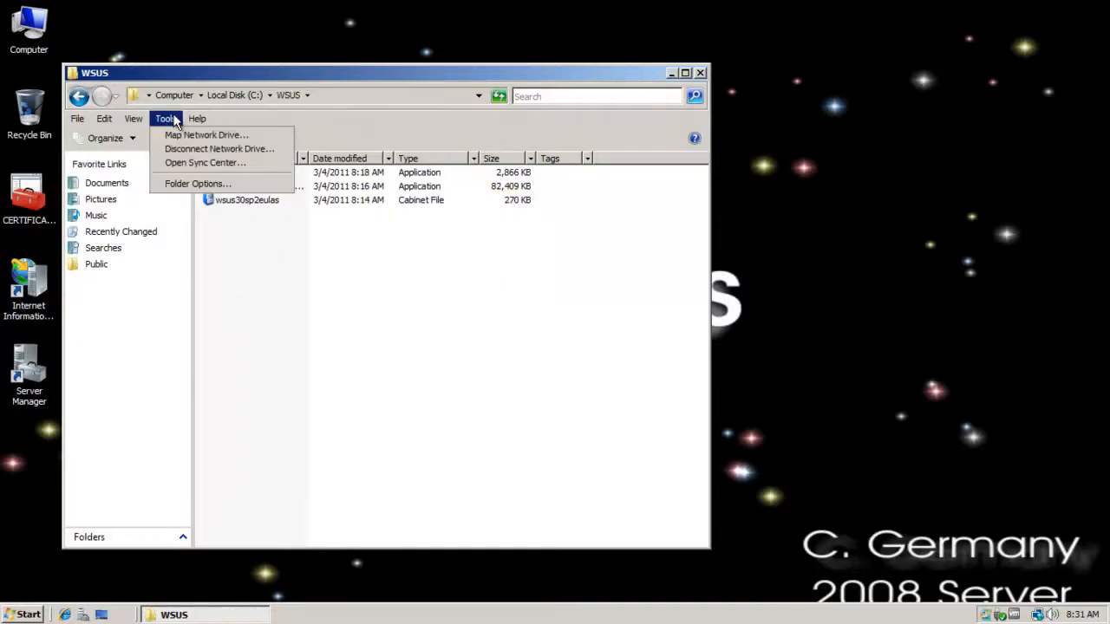
click(194, 183)
click(144, 156)
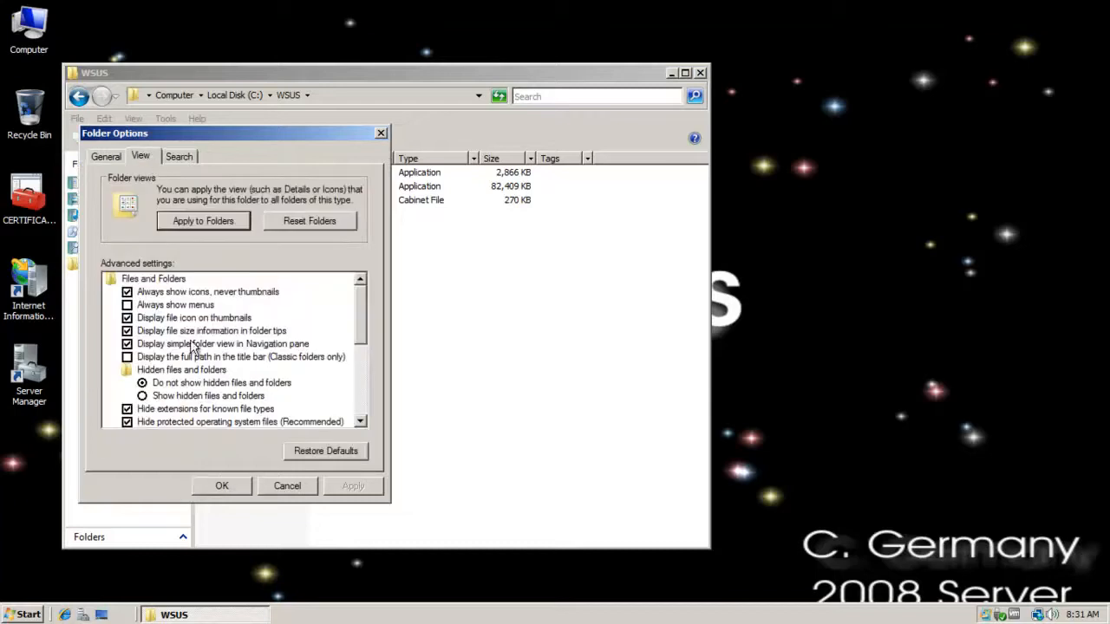
click(173, 397)
click(147, 409)
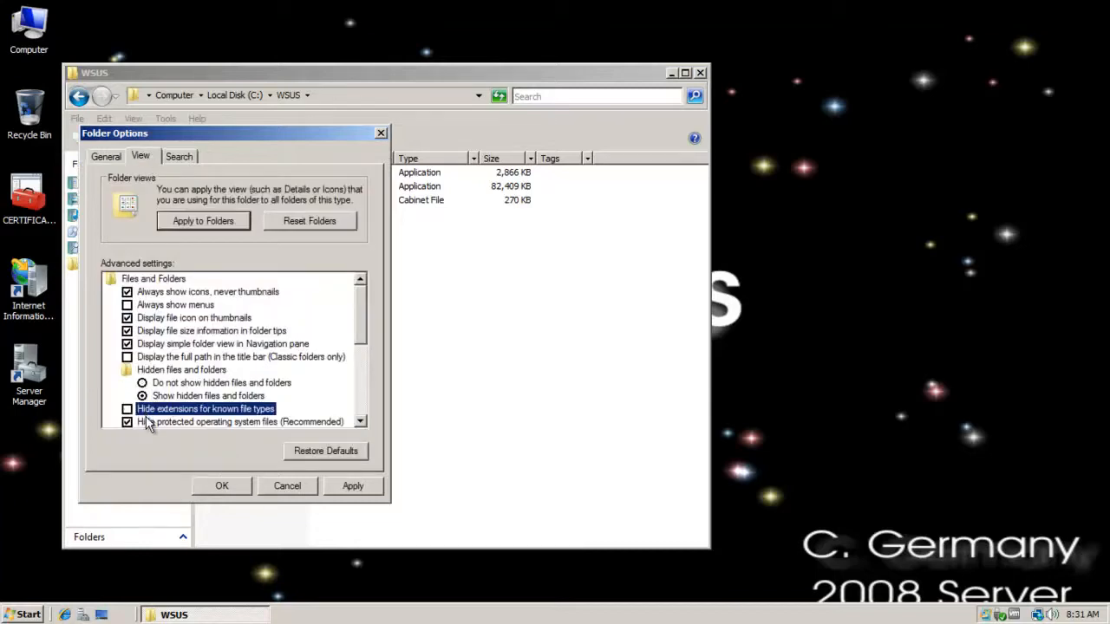
click(146, 422)
click(699, 337)
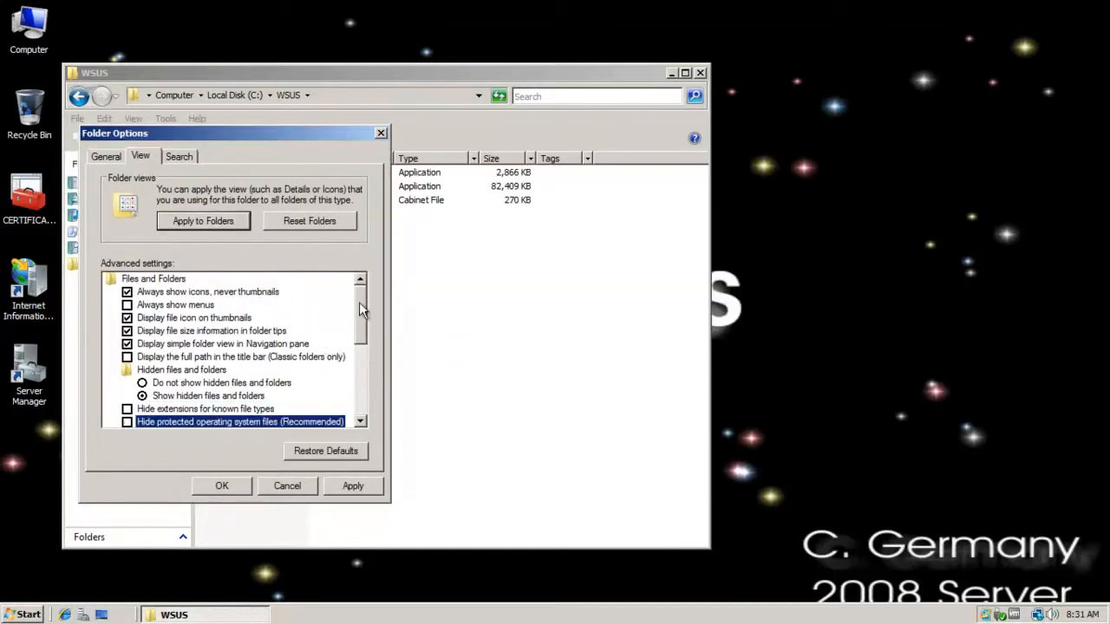
Step: Turn off the Sharing Wizard, apply the folder options, and size all columns of the file list to fit
drag(363, 302, 362, 369)
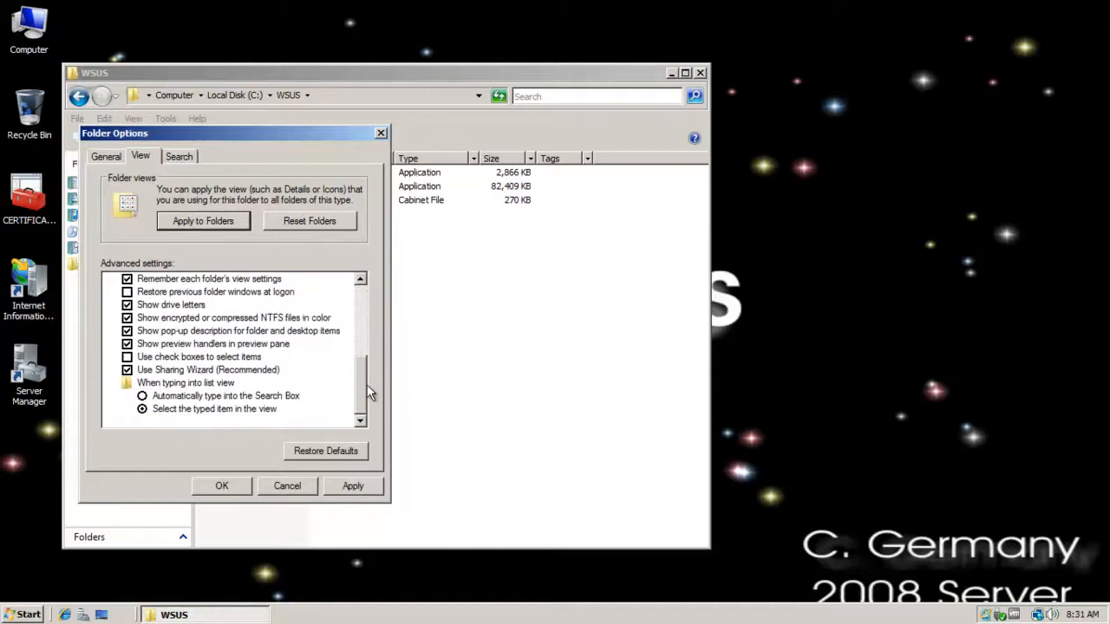
click(127, 370)
click(352, 486)
click(226, 486)
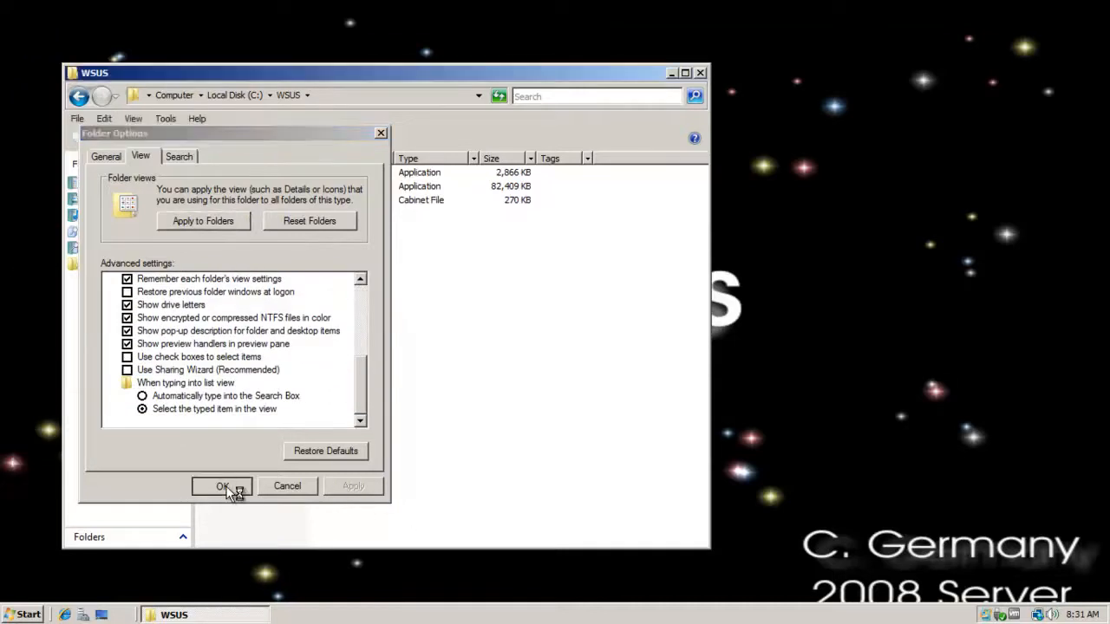
right_click(277, 161)
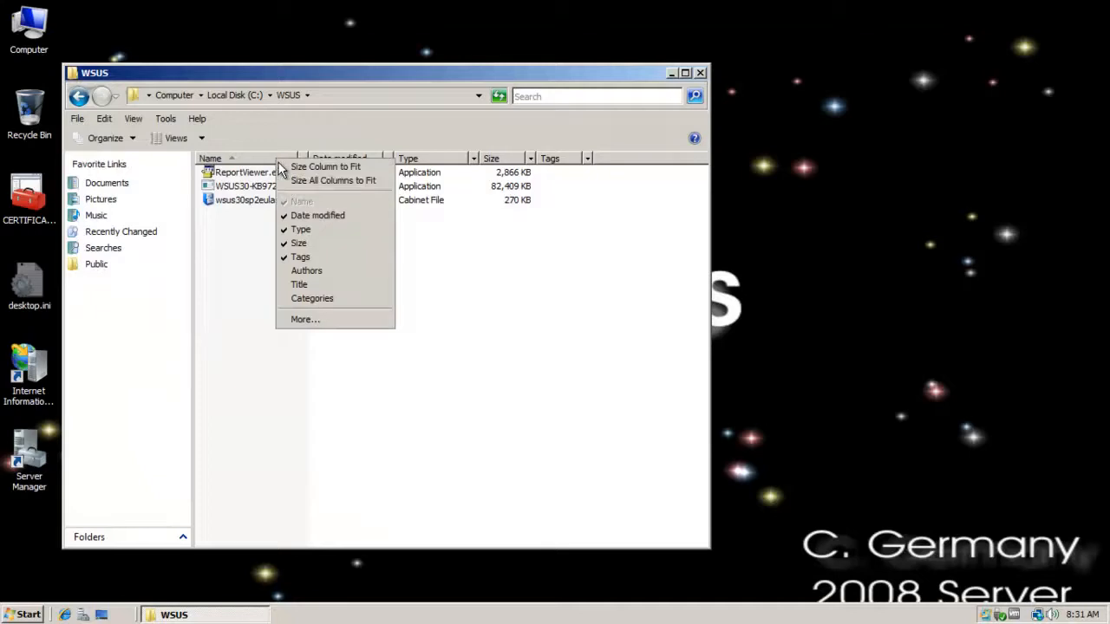
click(333, 180)
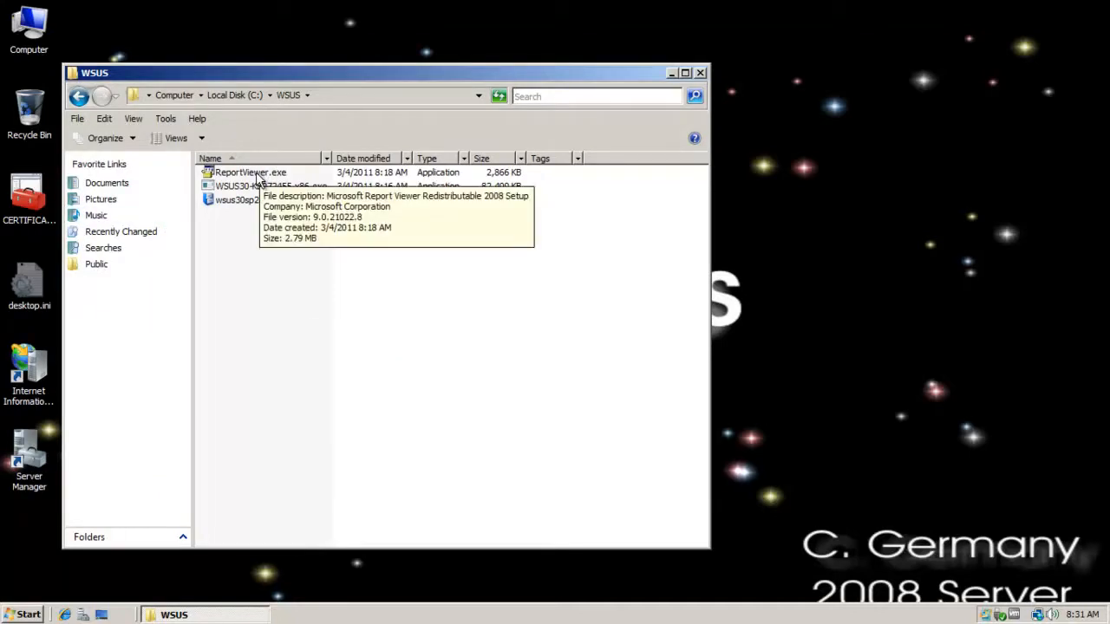
Step: Run ReportViewer.exe and install Microsoft Report Viewer Redistributable 2008, accepting its license terms
double_click(257, 174)
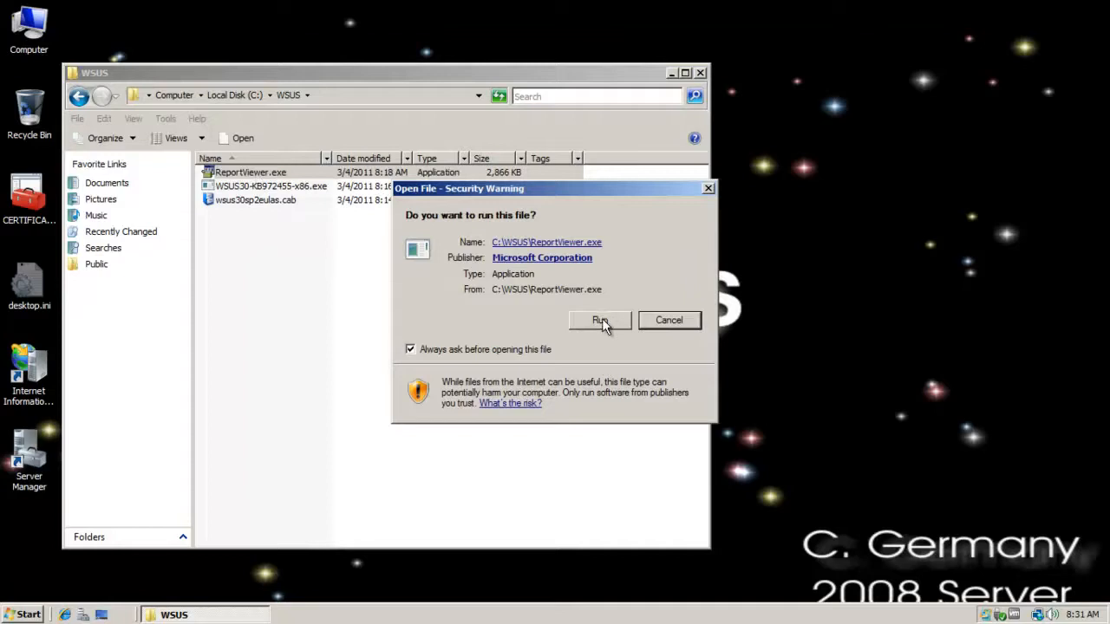
click(600, 320)
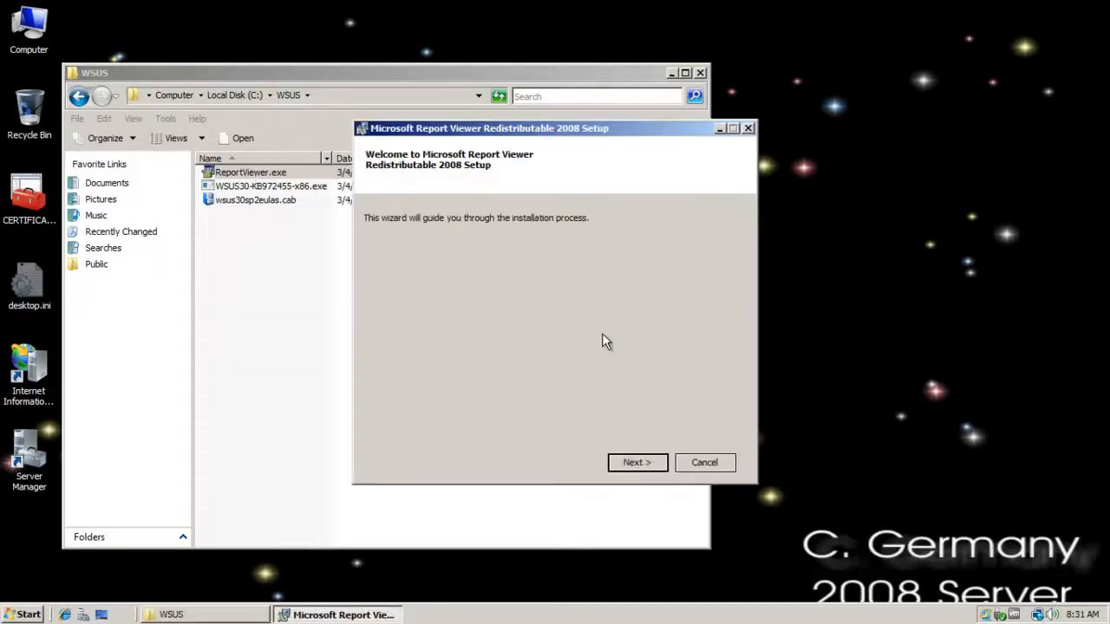
click(636, 462)
click(448, 427)
click(631, 461)
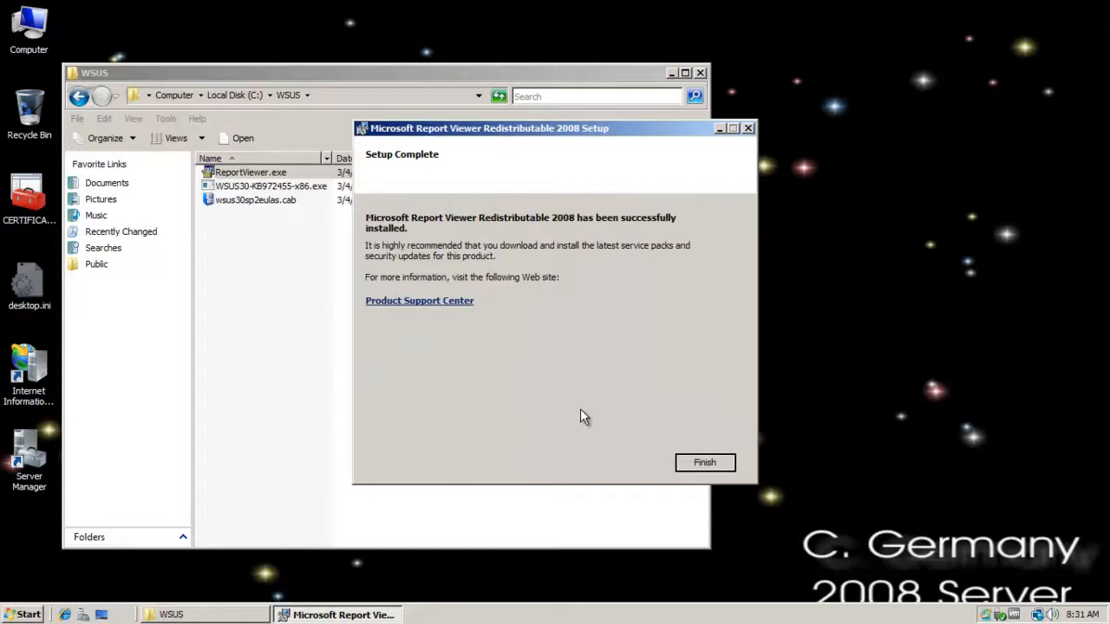
click(705, 462)
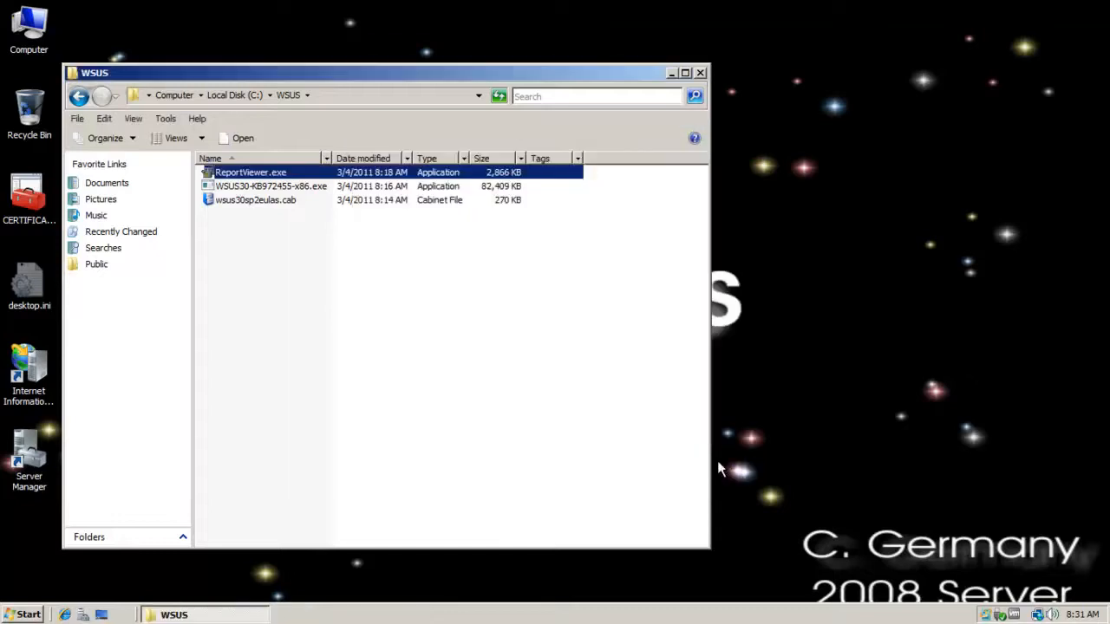
click(438, 392)
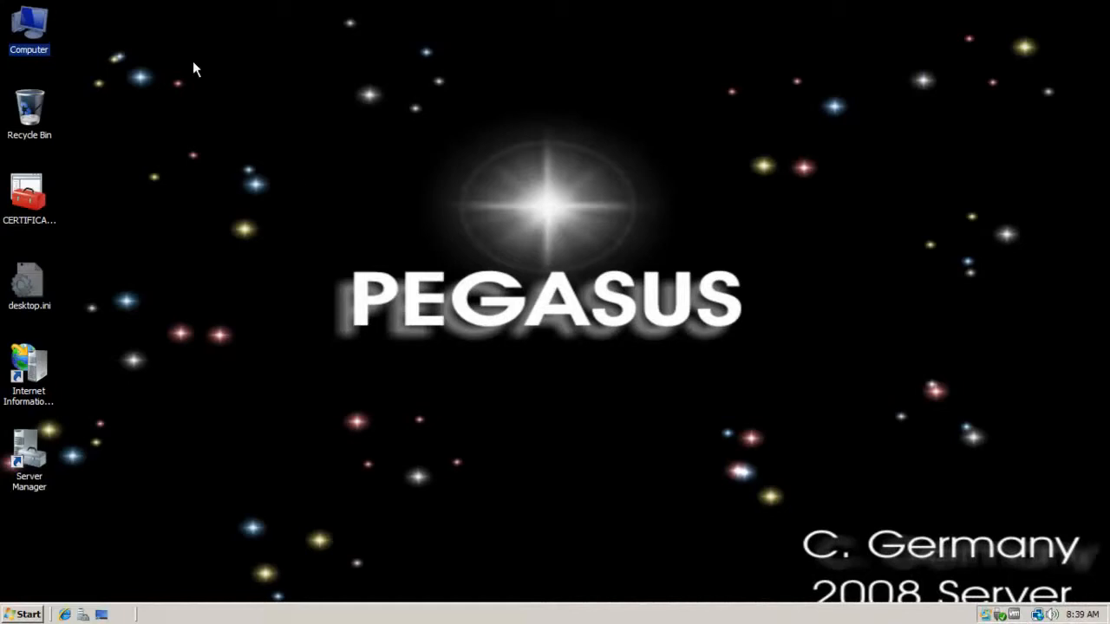
Step: Reopen the C:\WSUS folder and launch WSUS30-KB972455-x86.exe, closing the folder window once setup is running
double_click(35, 24)
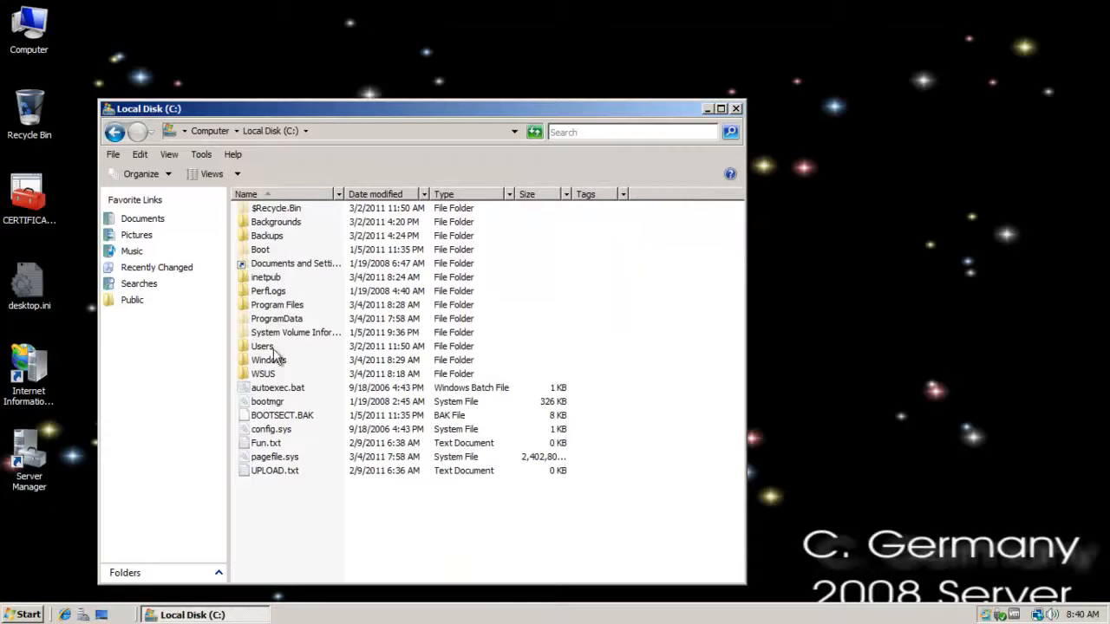
double_click(264, 373)
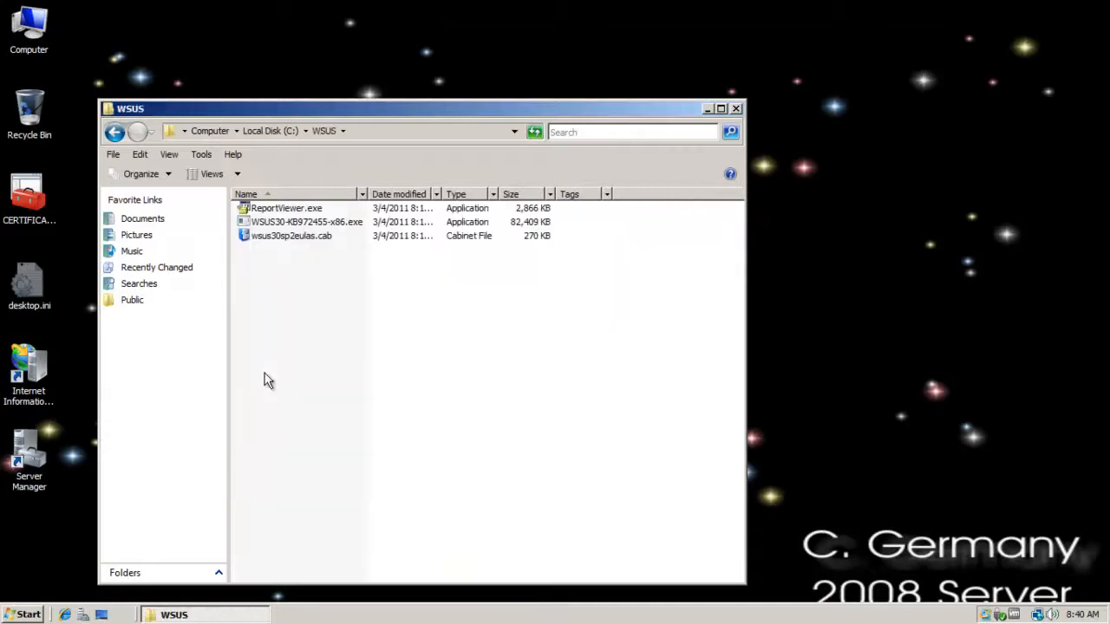
click(345, 225)
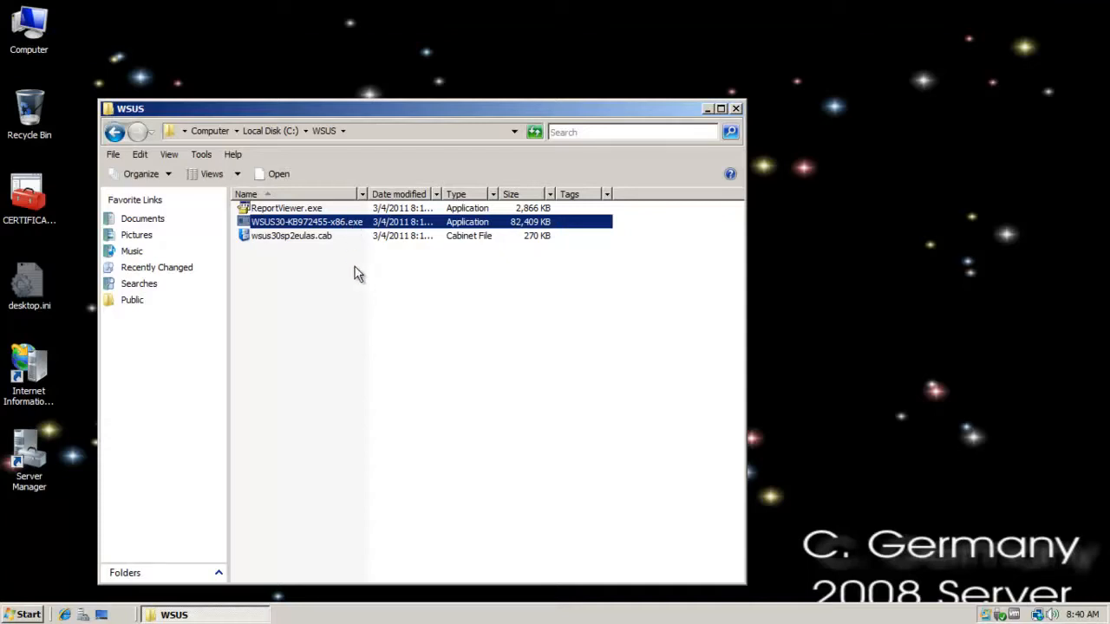
double_click(329, 224)
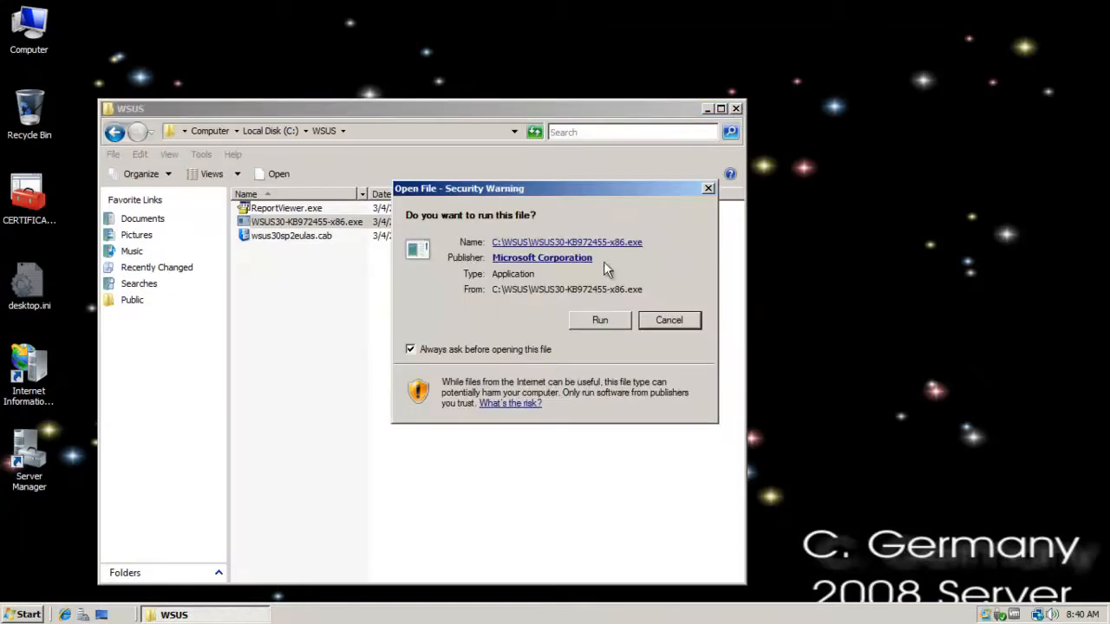
click(612, 324)
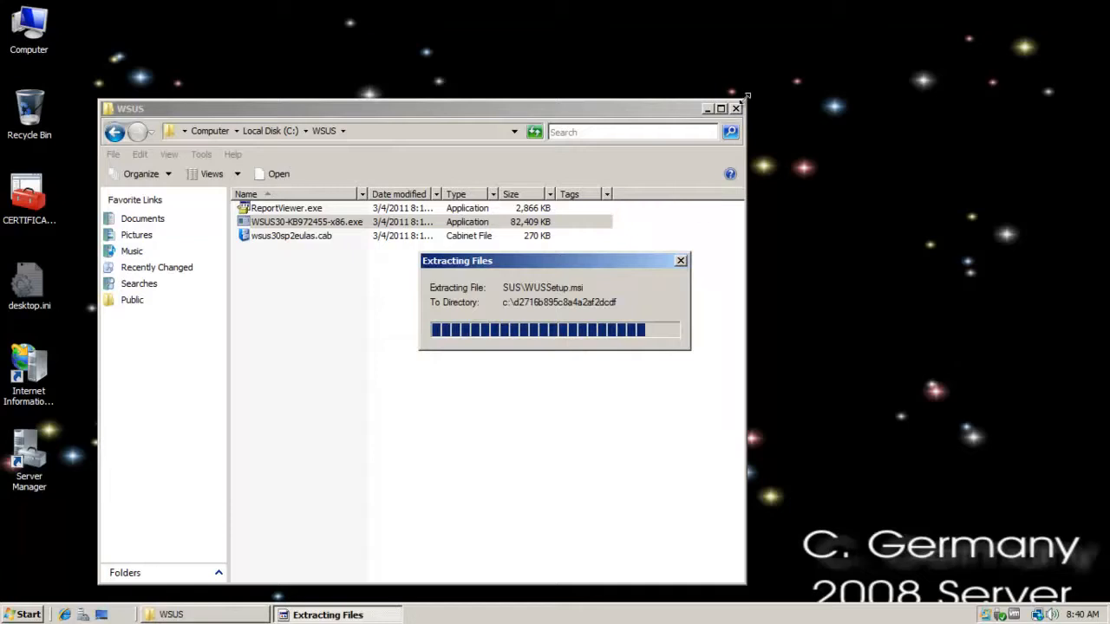
click(737, 109)
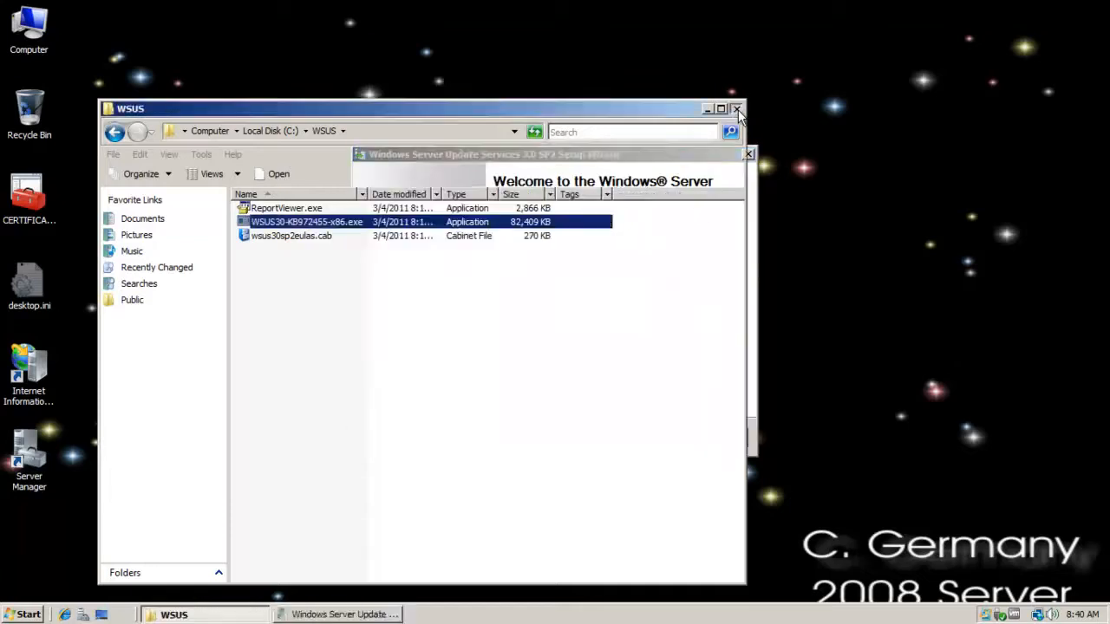
drag(594, 153, 586, 122)
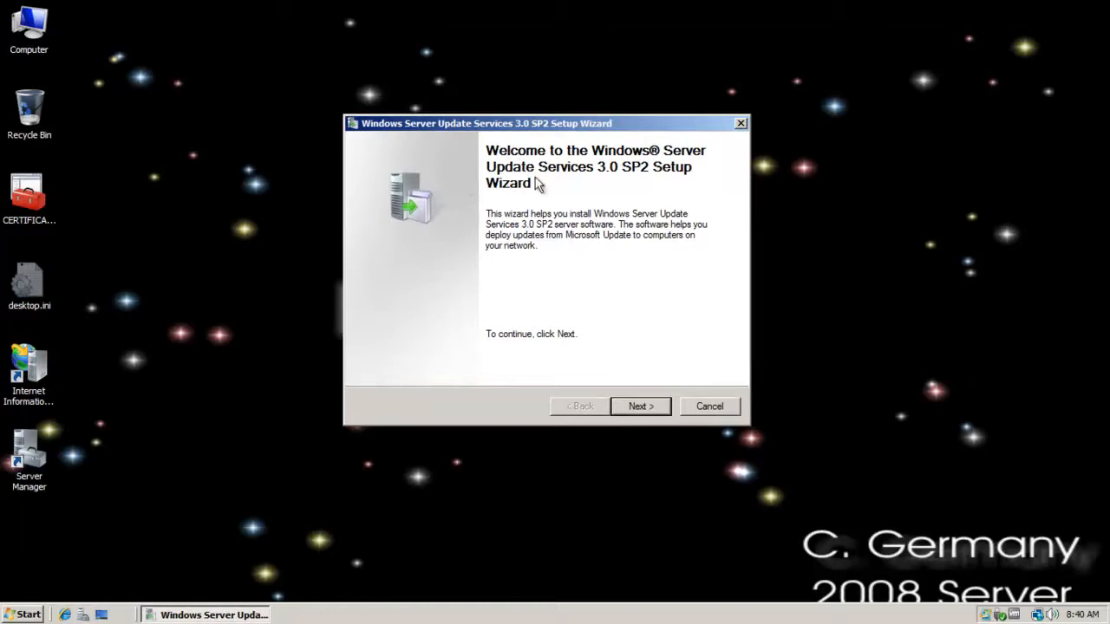
Step: Choose the full server installation including Administration Console and accept the license agreement
click(643, 406)
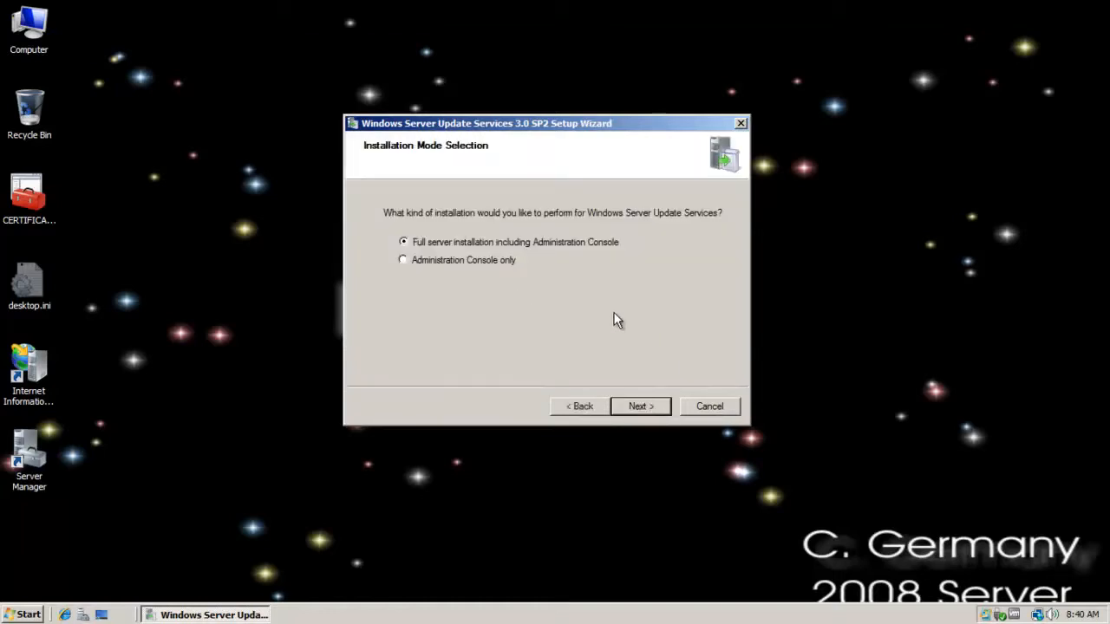
click(646, 407)
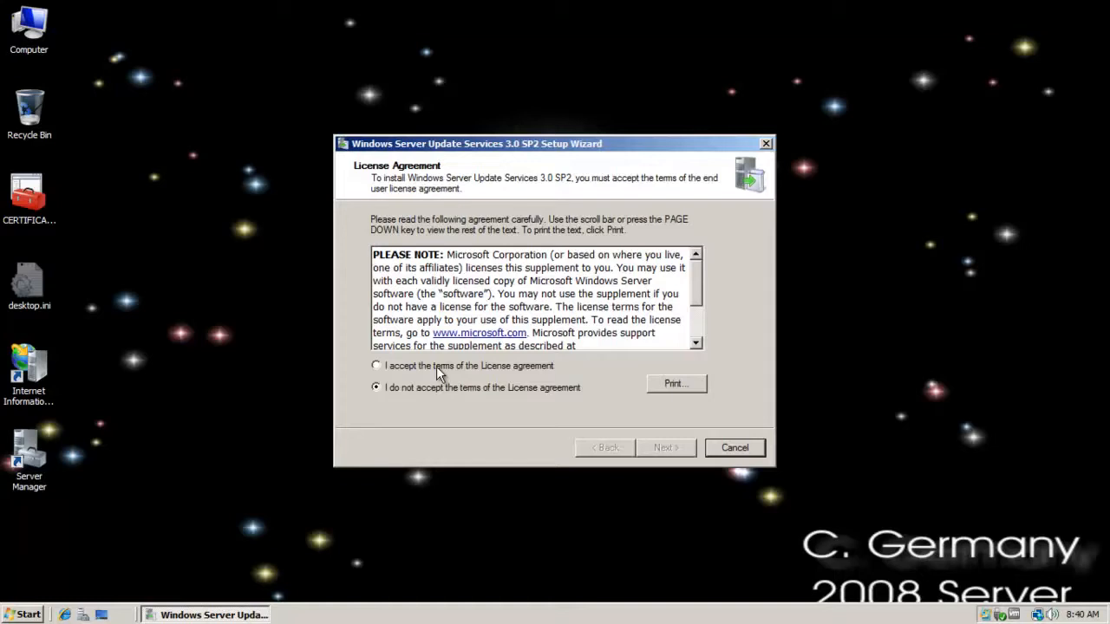
click(437, 366)
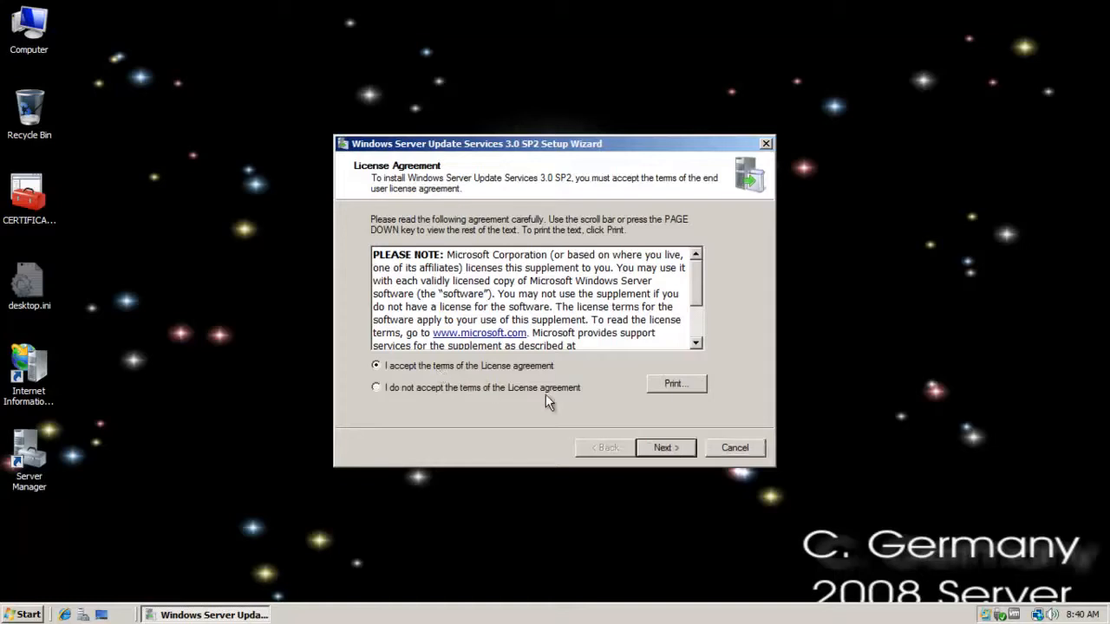
click(673, 447)
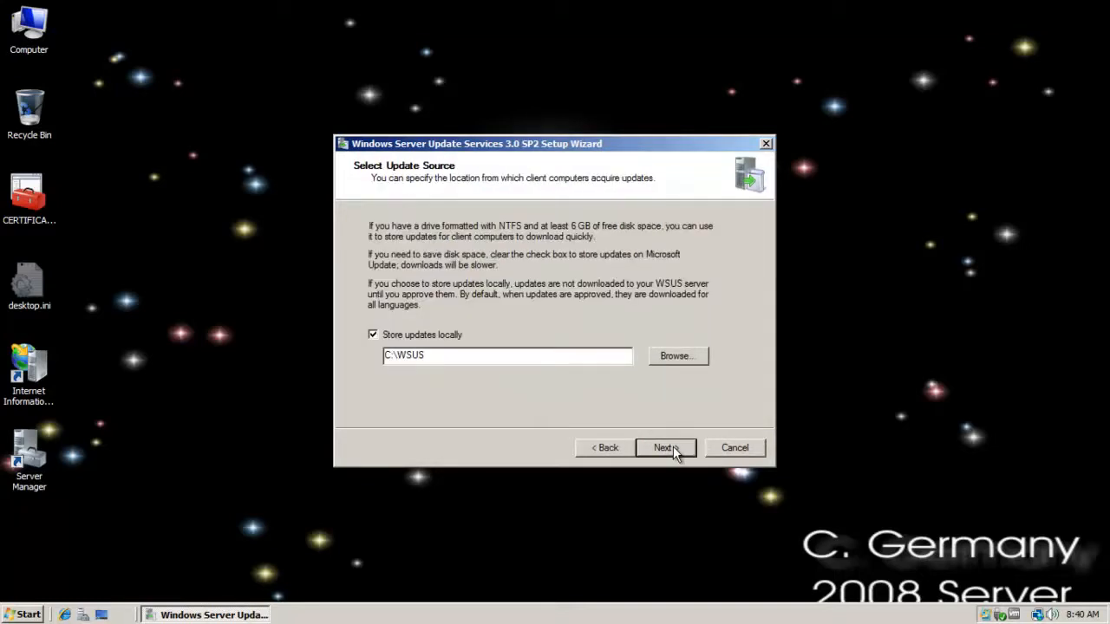
Step: Store updates locally in C:\WSUS and use the existing Windows Internal Database with its files in C:\WSUS
click(543, 359)
click(691, 451)
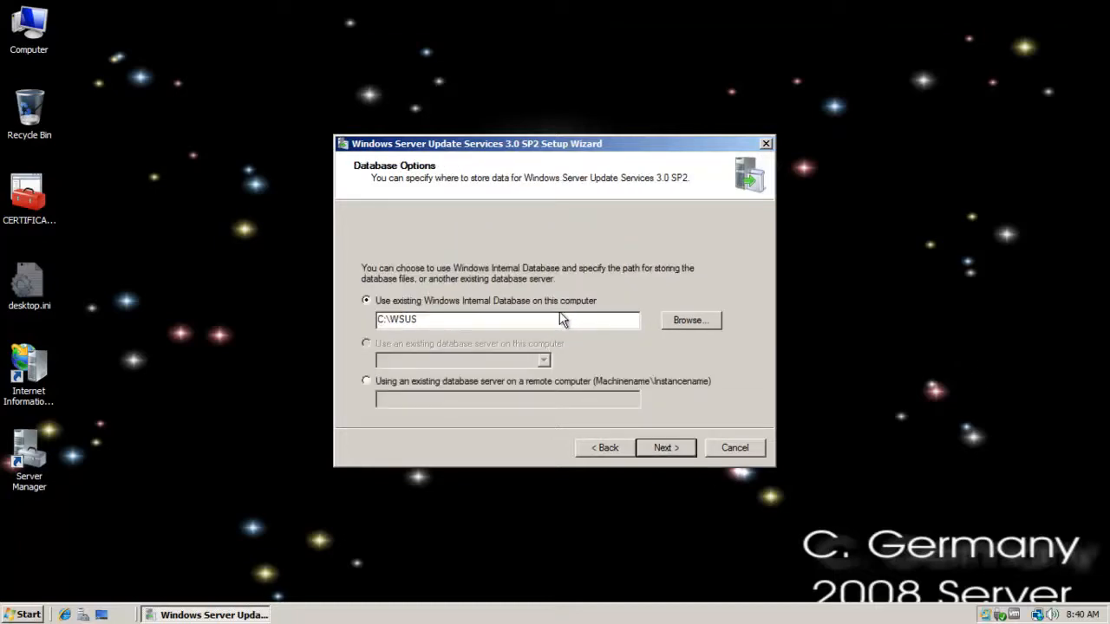
click(668, 448)
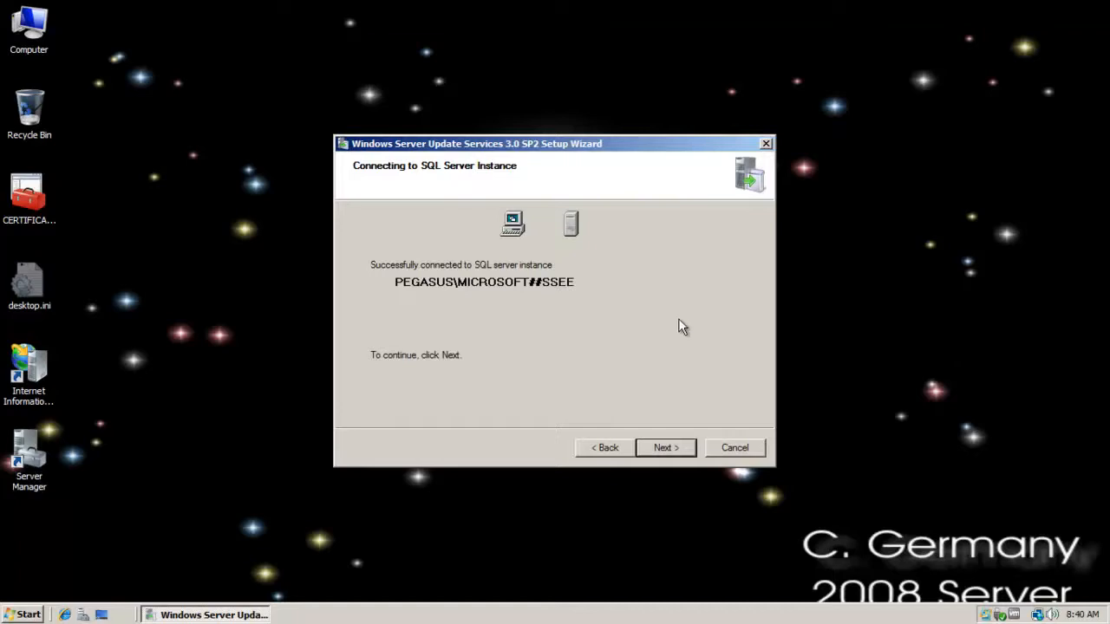
click(678, 448)
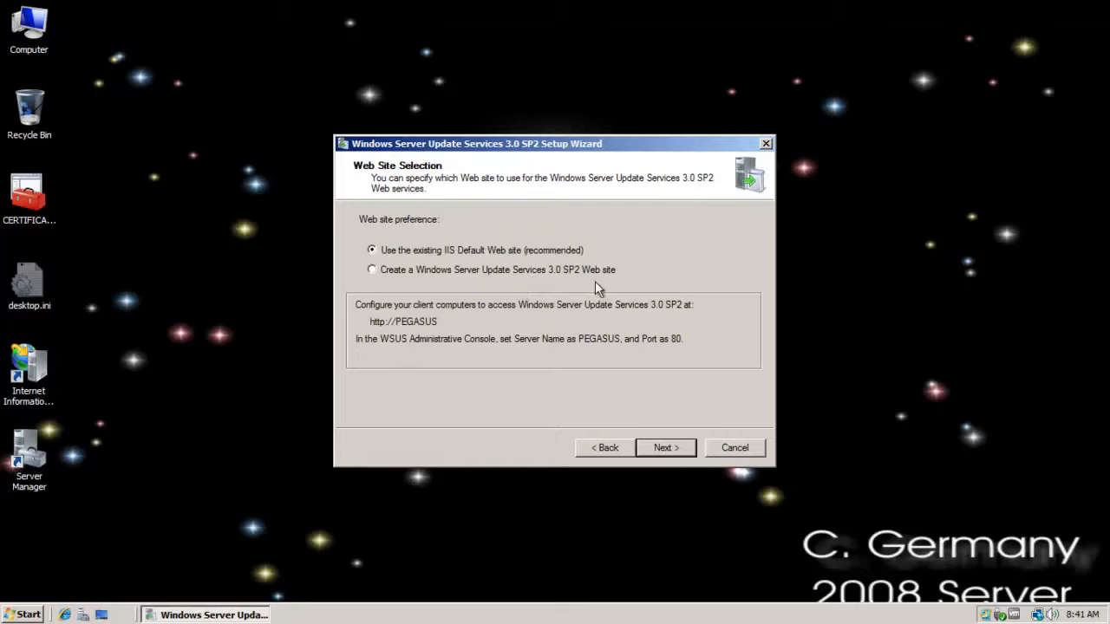
Step: Use the existing IIS Default Web site, install WSUS 3.0 SP2, and finish the setup wizard
click(672, 449)
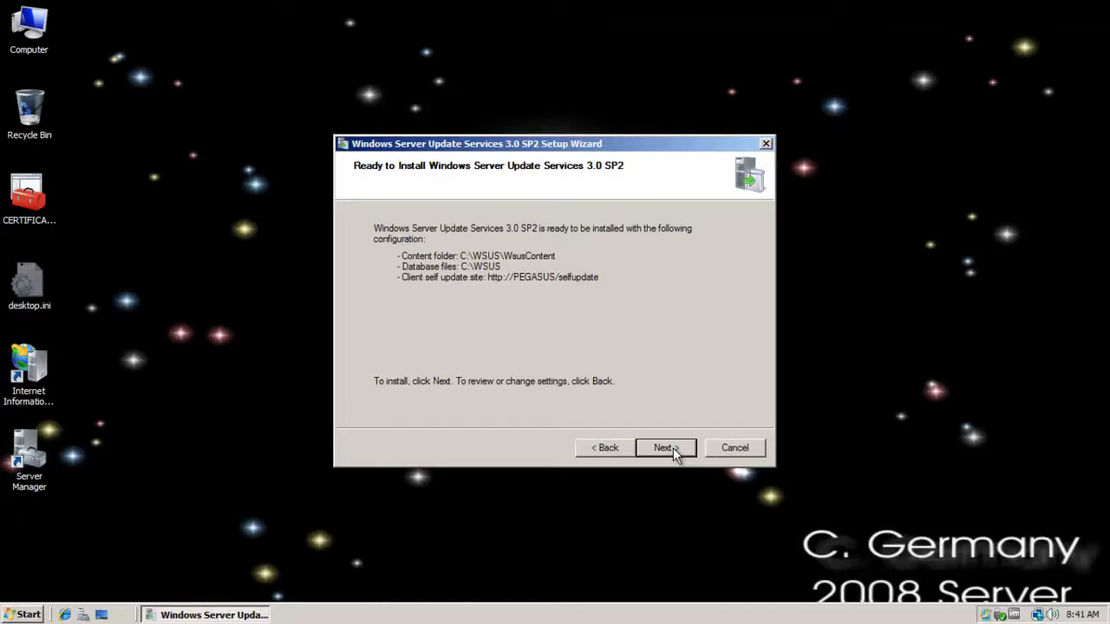
click(673, 448)
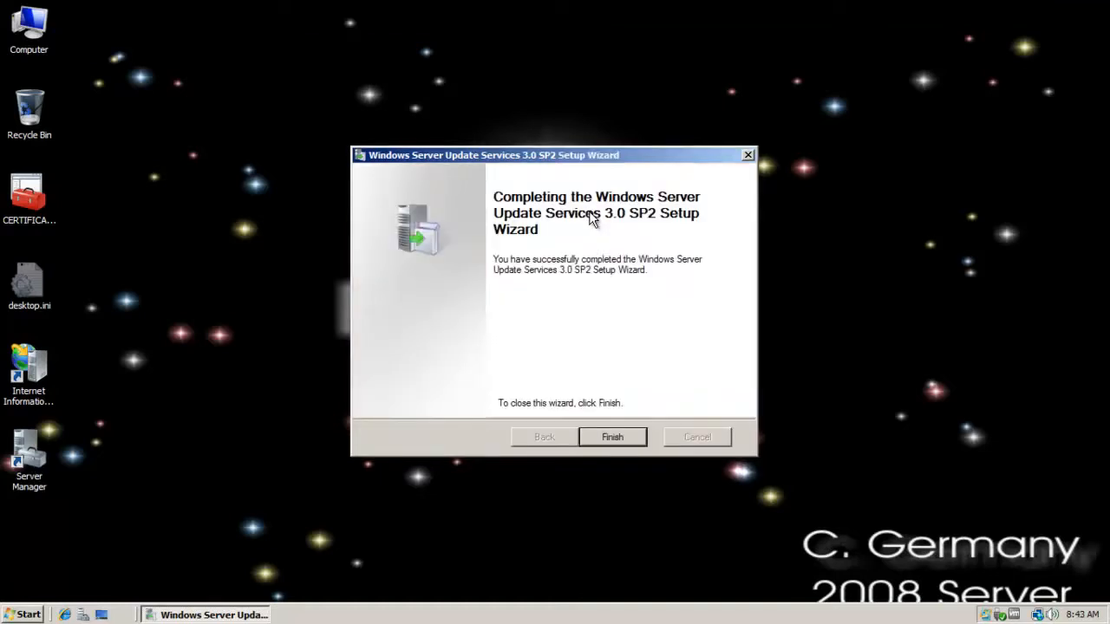
click(613, 437)
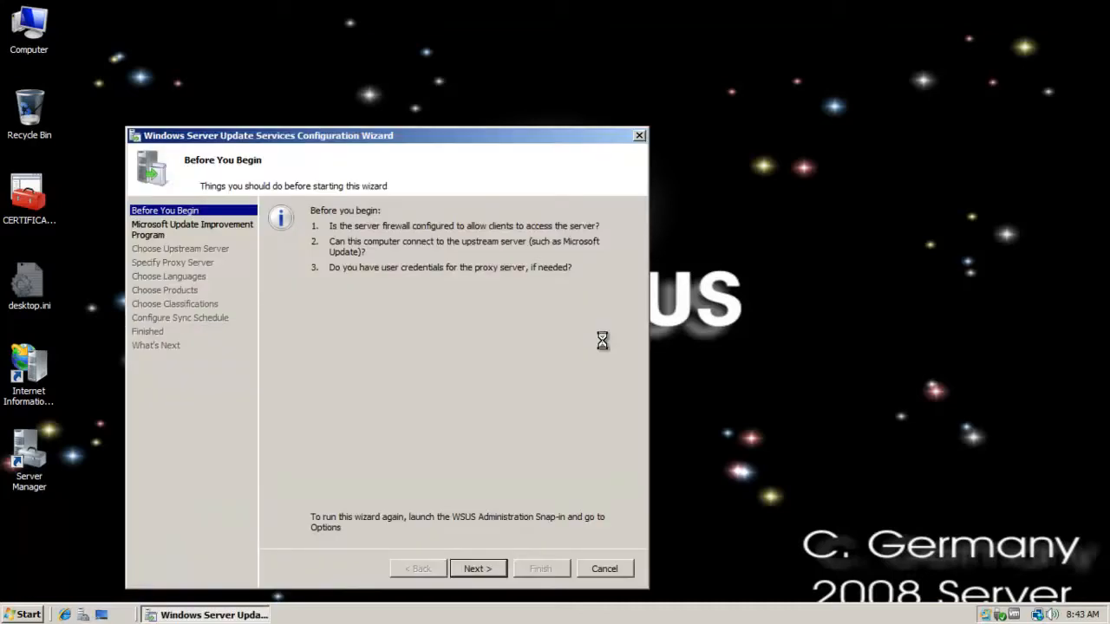
Step: Begin the WSUS Configuration Wizard and opt out of the Microsoft Update Improvement Program
drag(346, 137, 434, 39)
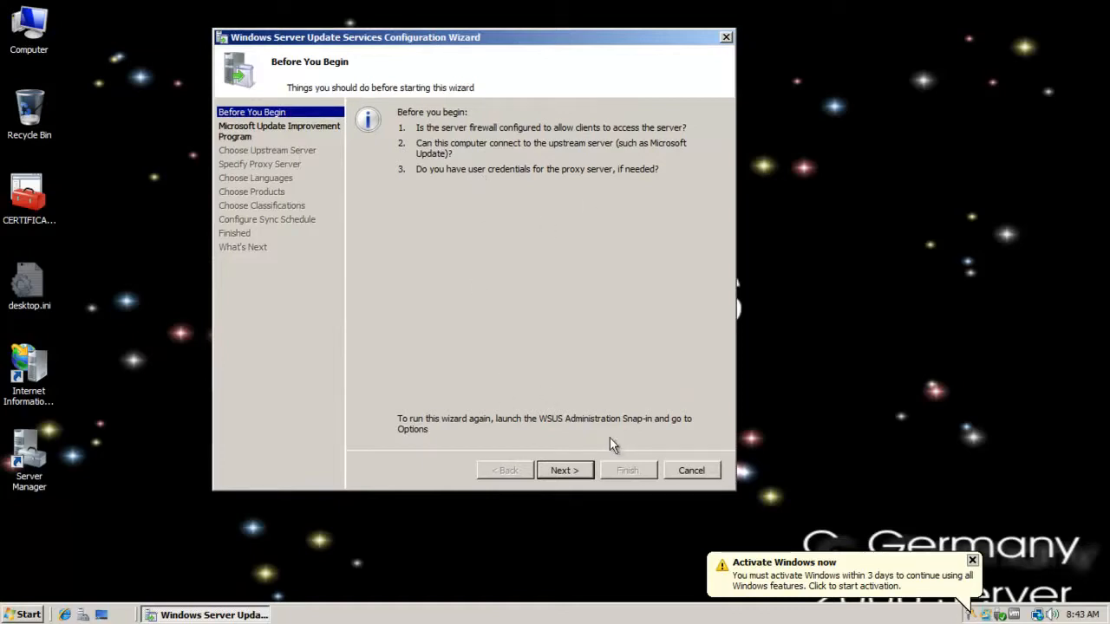
click(563, 470)
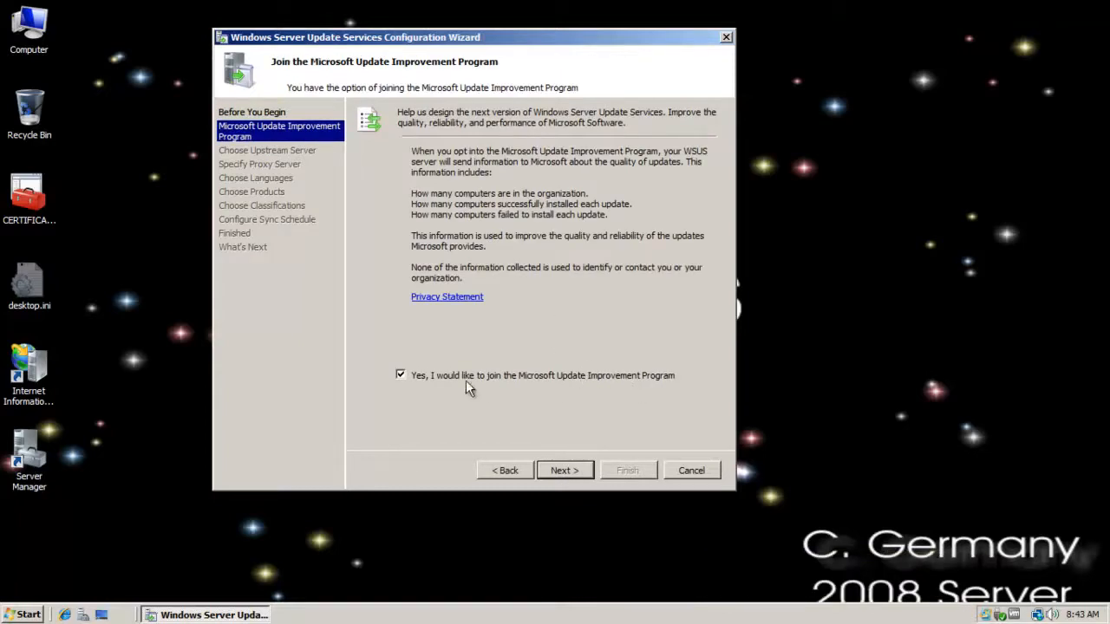
click(403, 377)
click(566, 470)
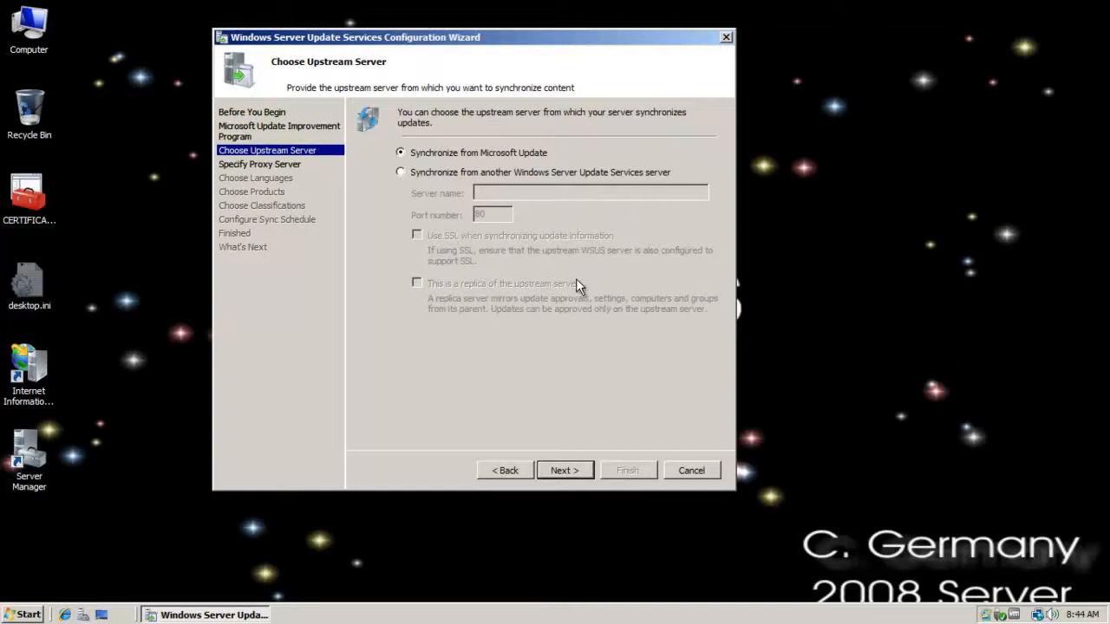
Step: Keep Microsoft Update as the synchronization source and continue without a proxy server
click(564, 470)
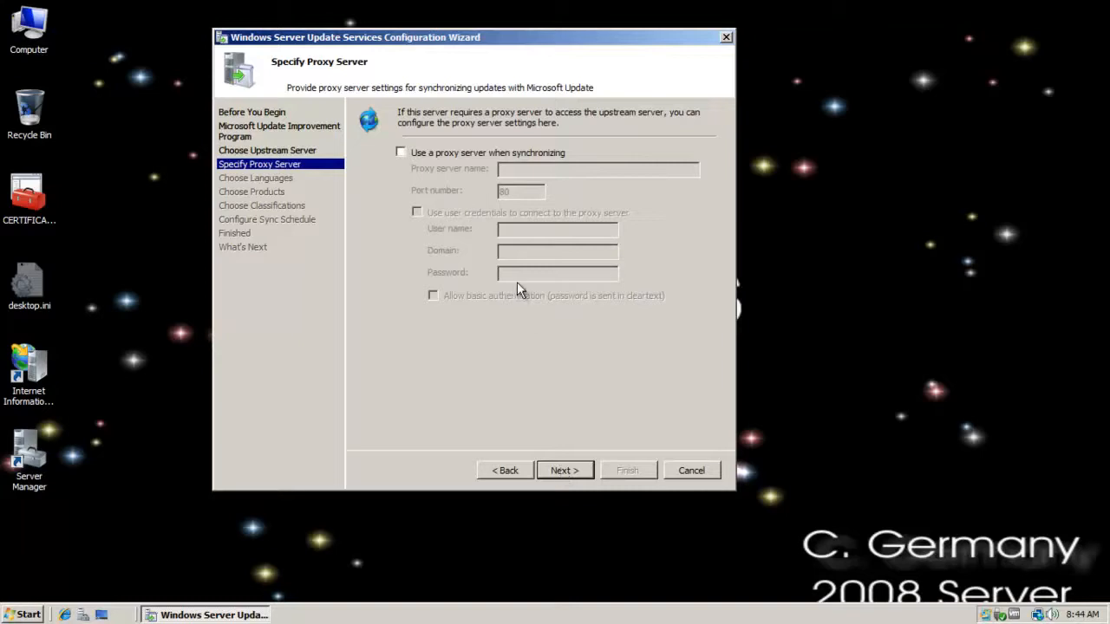
click(564, 470)
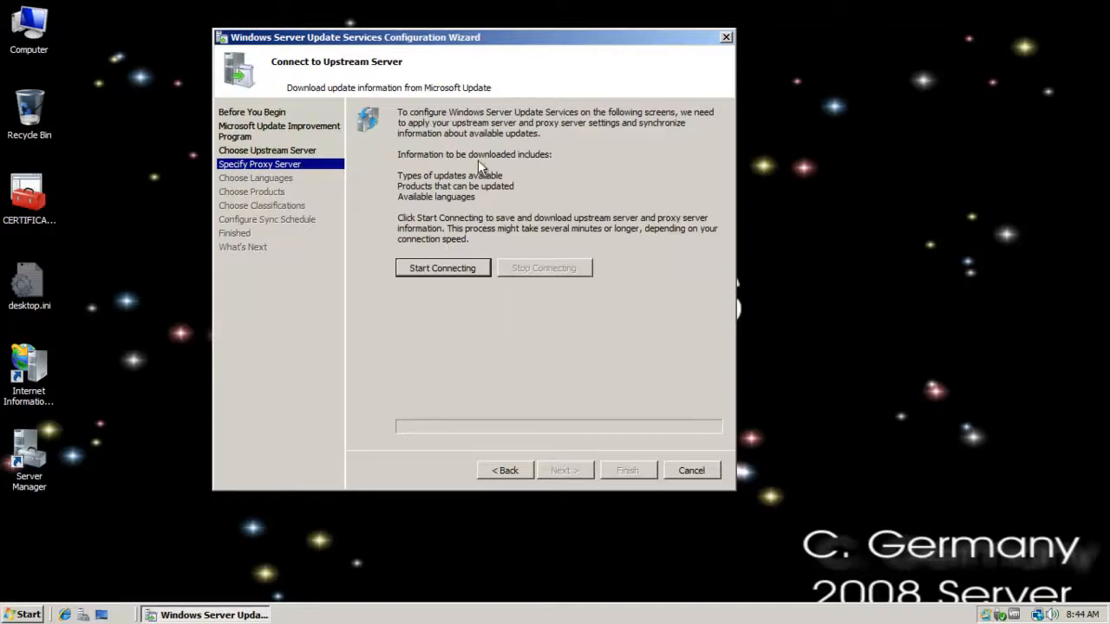
Step: Connect to Microsoft Update to download update information, and keep English as the only update language
click(433, 269)
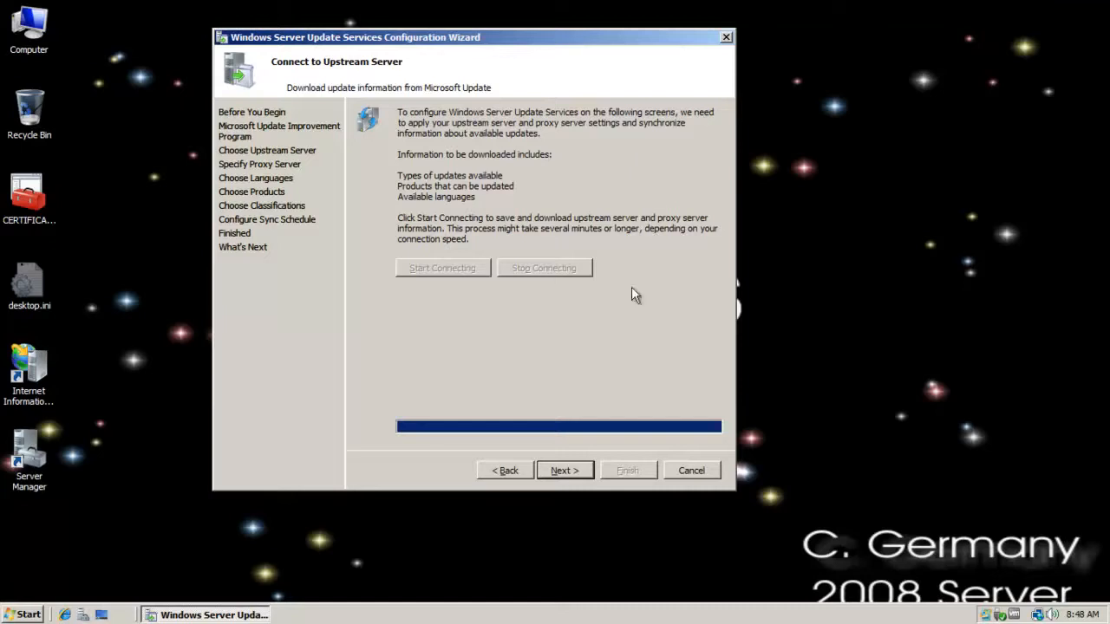
click(564, 470)
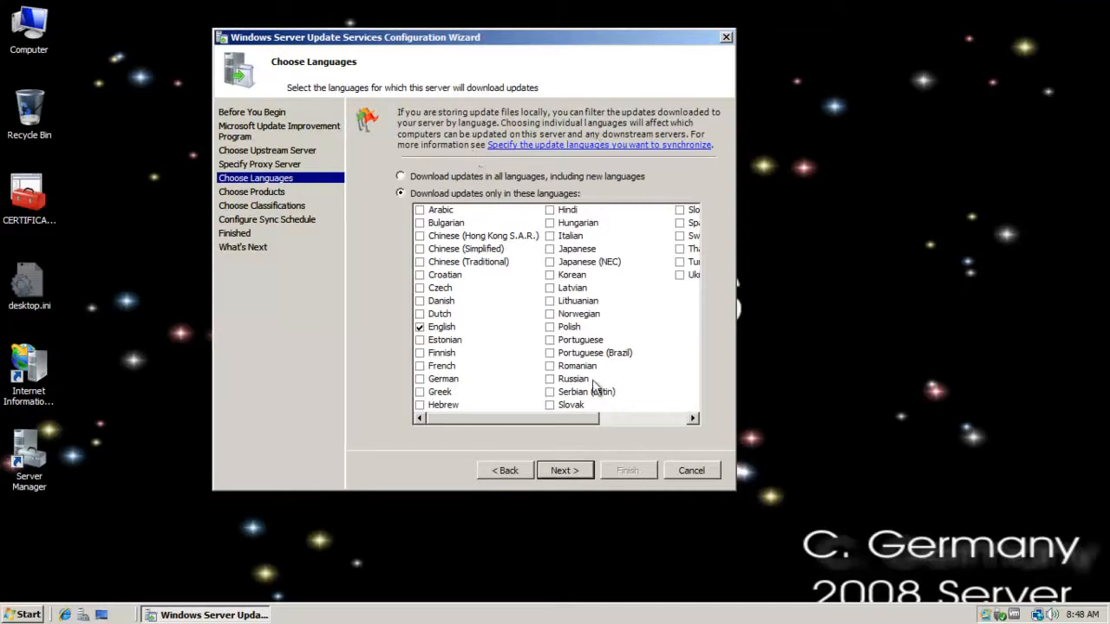
drag(538, 426, 485, 427)
click(566, 471)
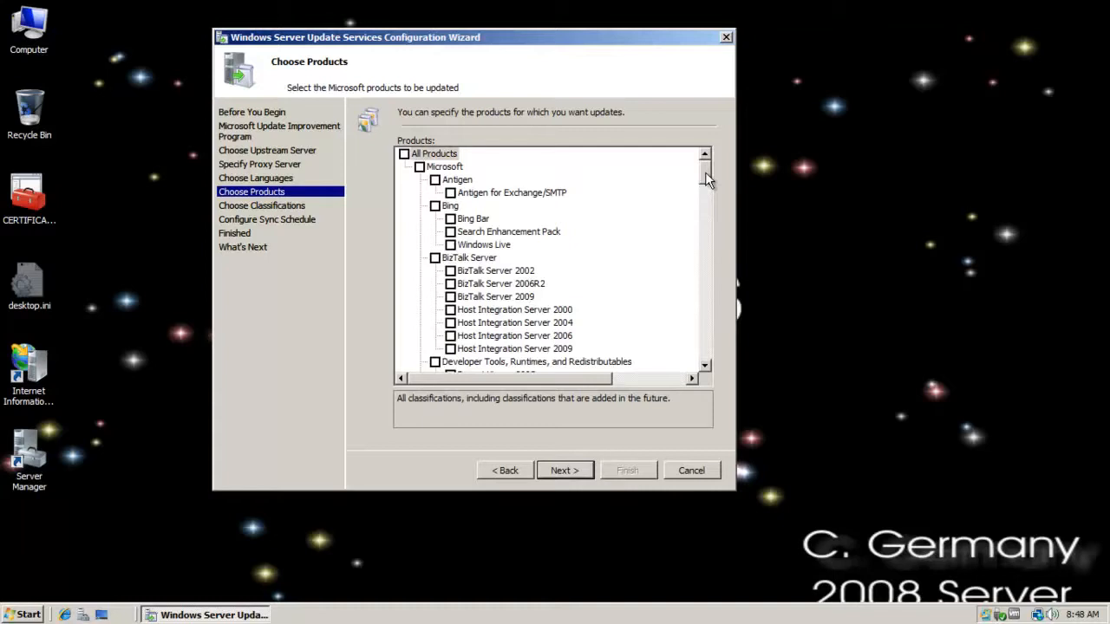
Step: Deselect the Office product family in the list of products to update
drag(706, 173, 736, 113)
drag(704, 176, 707, 261)
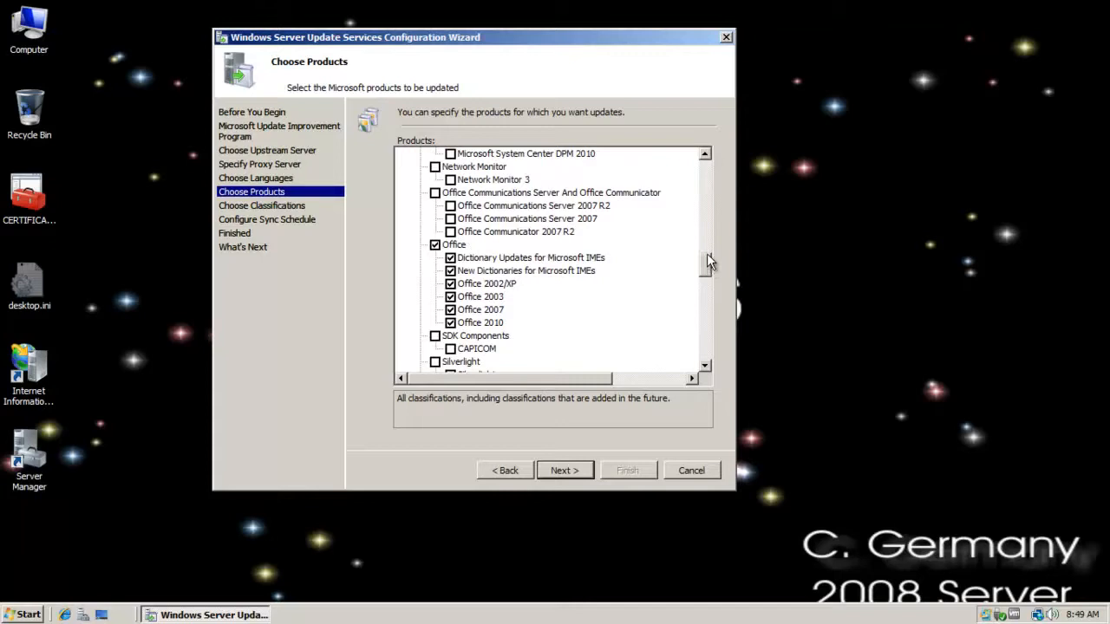
click(434, 246)
drag(705, 262, 707, 289)
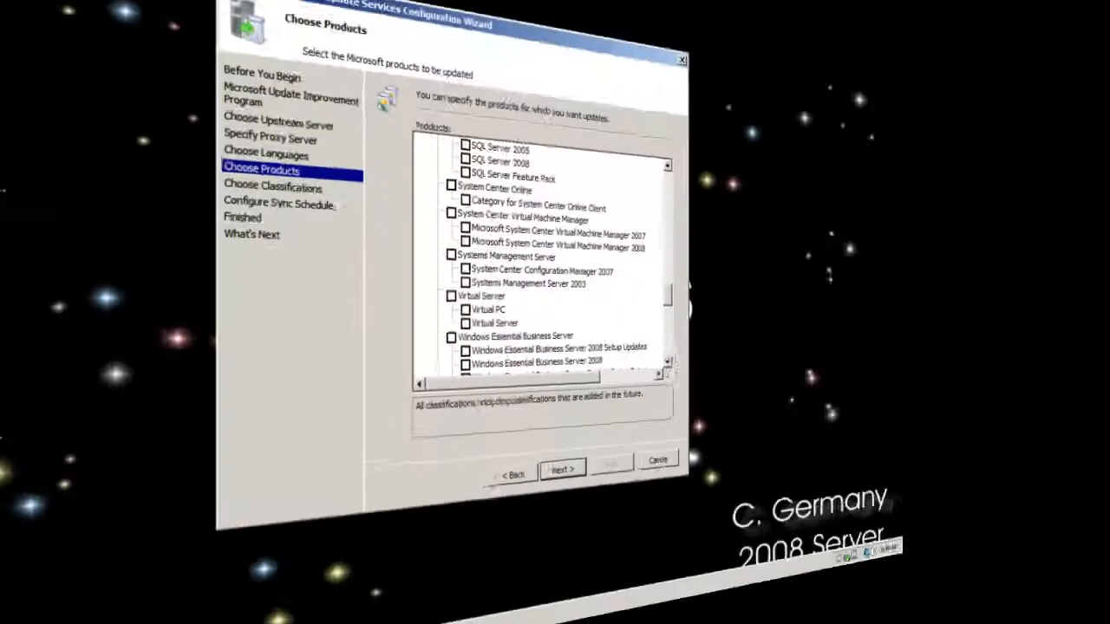
Step: Narrow the Windows products, leaving out Windows Server 2003, Server 2008 R2 and Vista while keeping Windows Server 2008 and Windows XP, and accept the selection
drag(705, 299, 705, 336)
click(450, 233)
click(450, 246)
click(450, 258)
click(450, 285)
click(450, 284)
click(450, 218)
click(450, 232)
click(450, 245)
click(450, 309)
click(450, 323)
click(450, 336)
scroll(452, 340, down, 2)
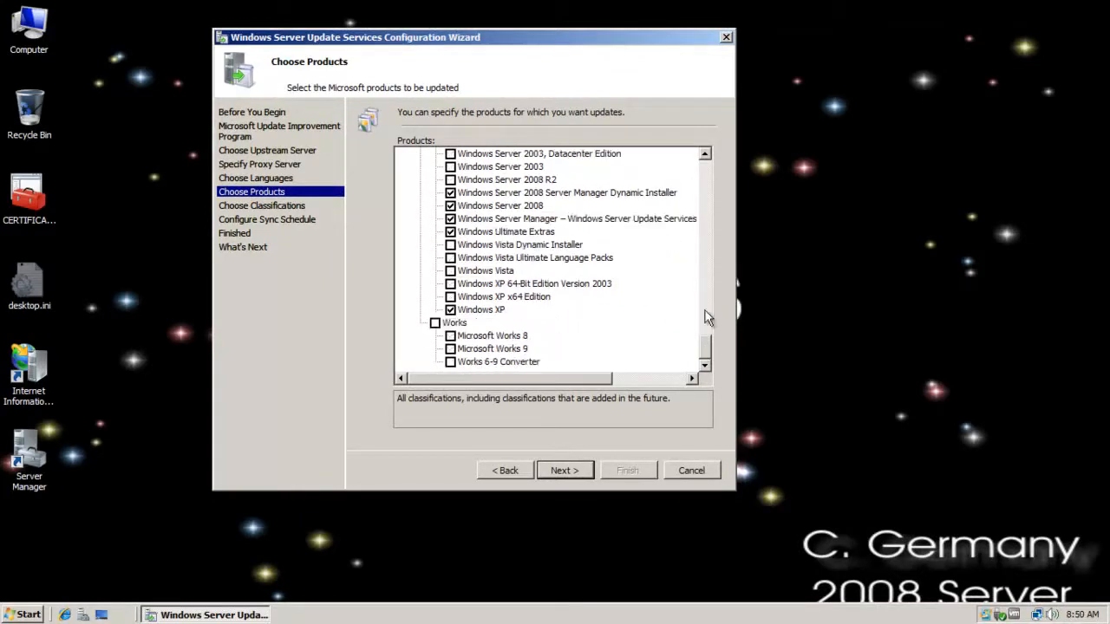
scroll(706, 330, up, 4)
drag(705, 338, 706, 364)
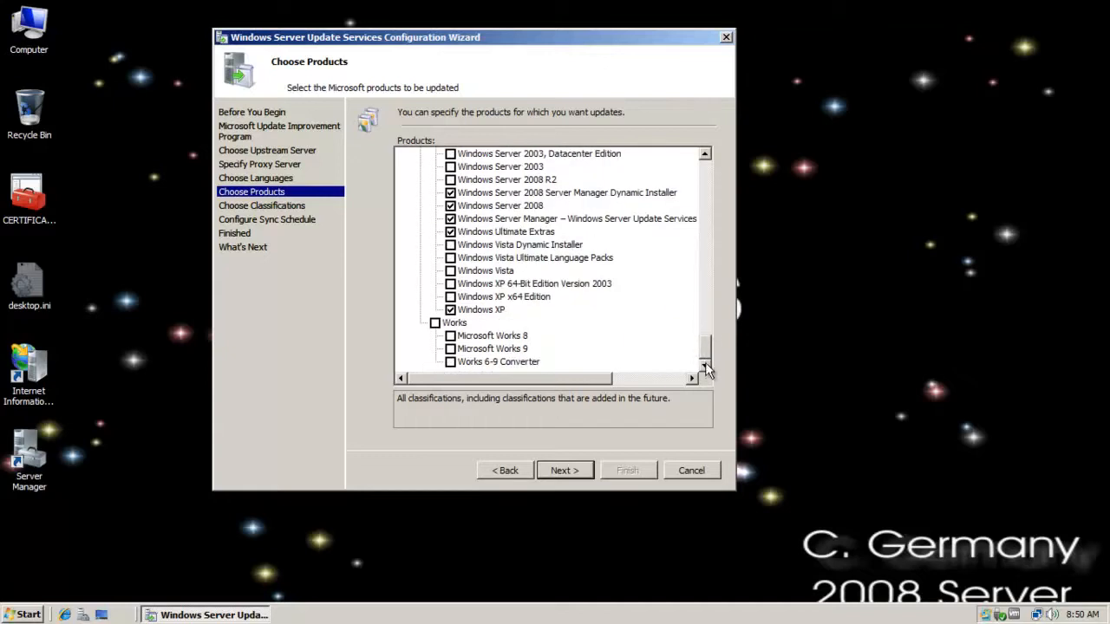
click(565, 470)
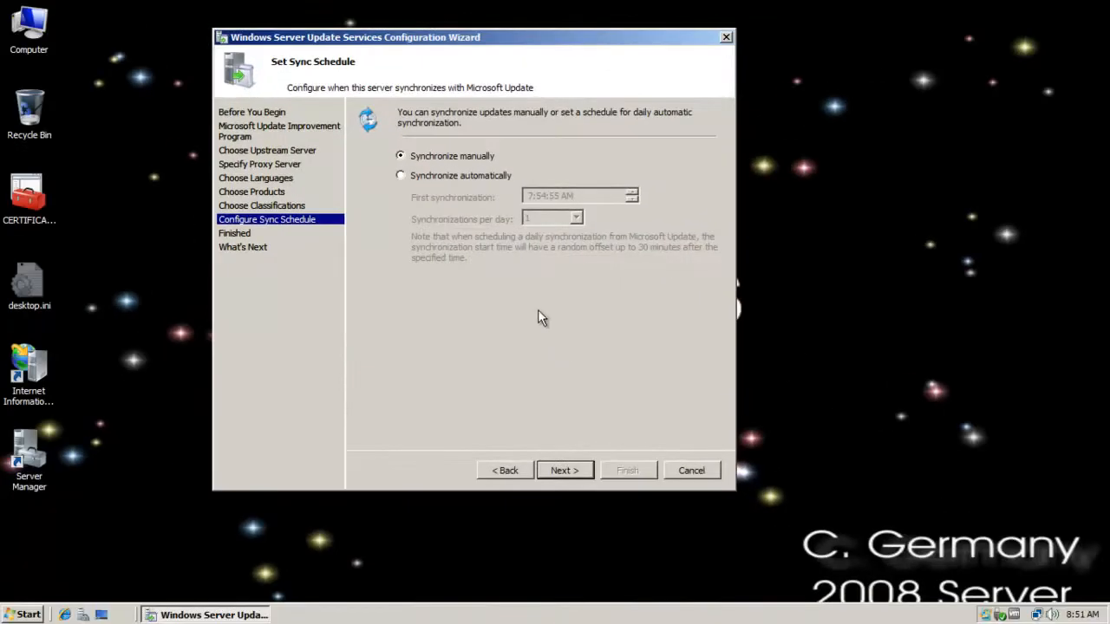
Step: Set the synchronization schedule to manual after trying the automatic option, and continue
click(413, 177)
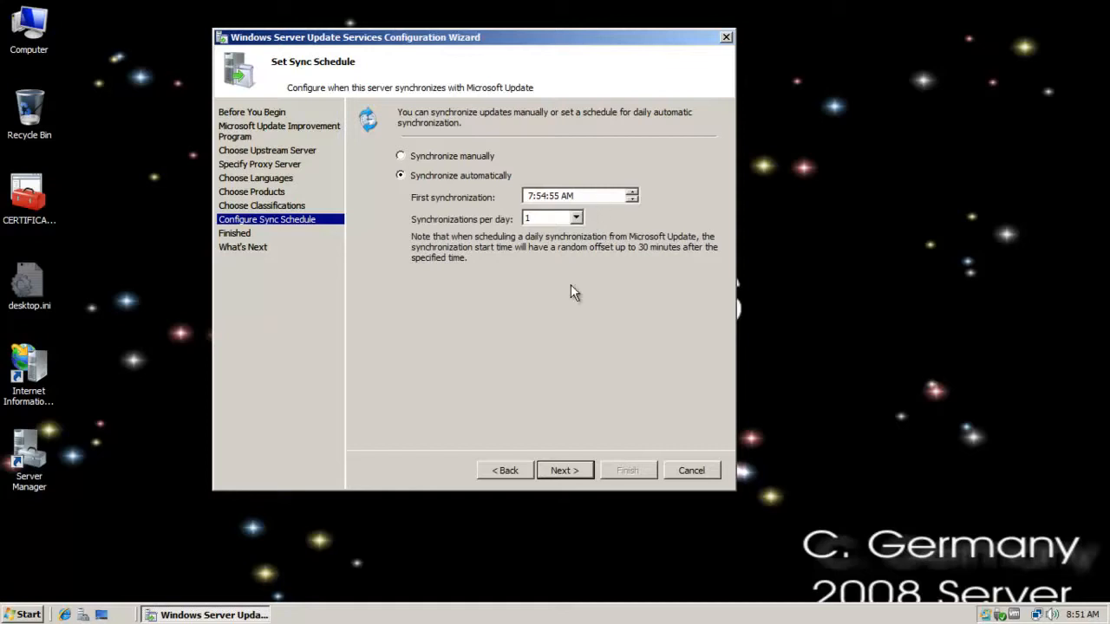
click(417, 161)
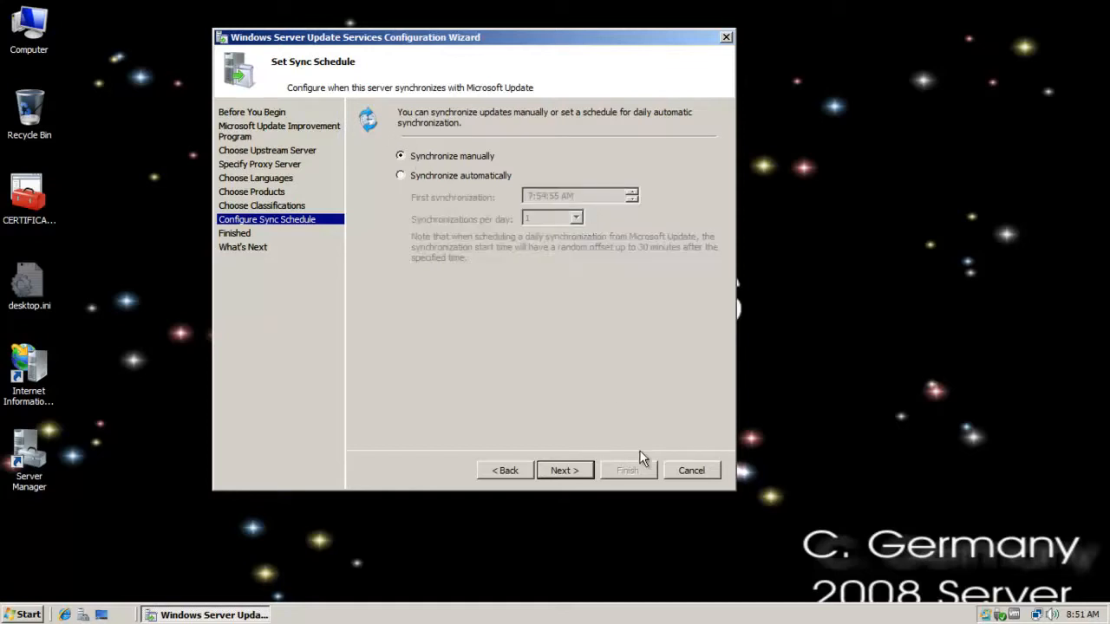
click(571, 470)
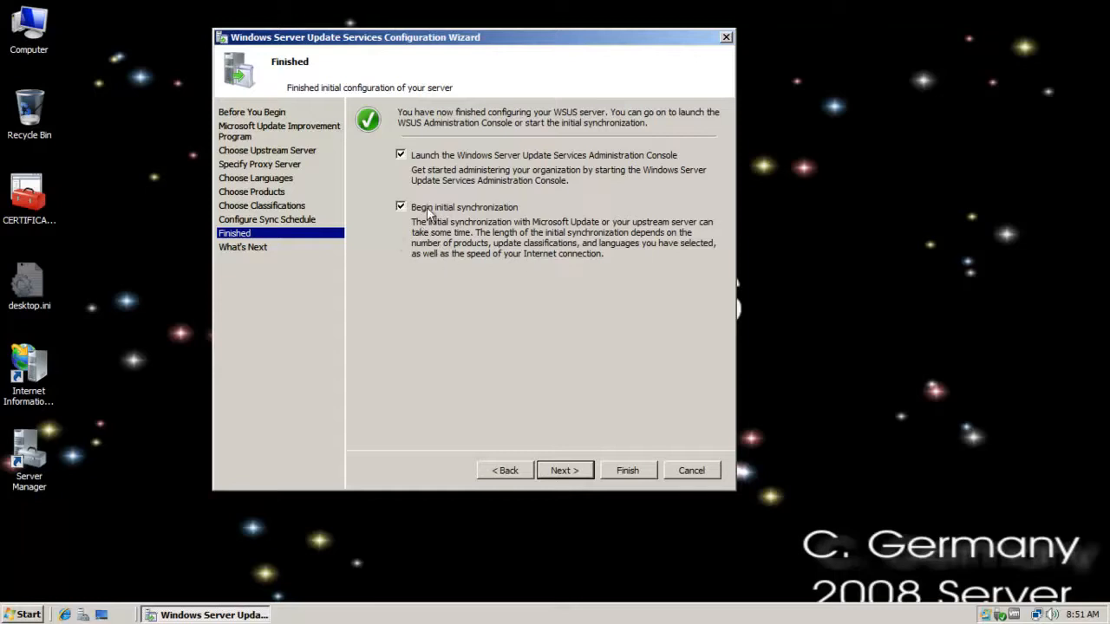
Step: Turn off the initial synchronization, finish the configuration wizard with the administration console launching, and reposition the console window
click(400, 207)
click(565, 471)
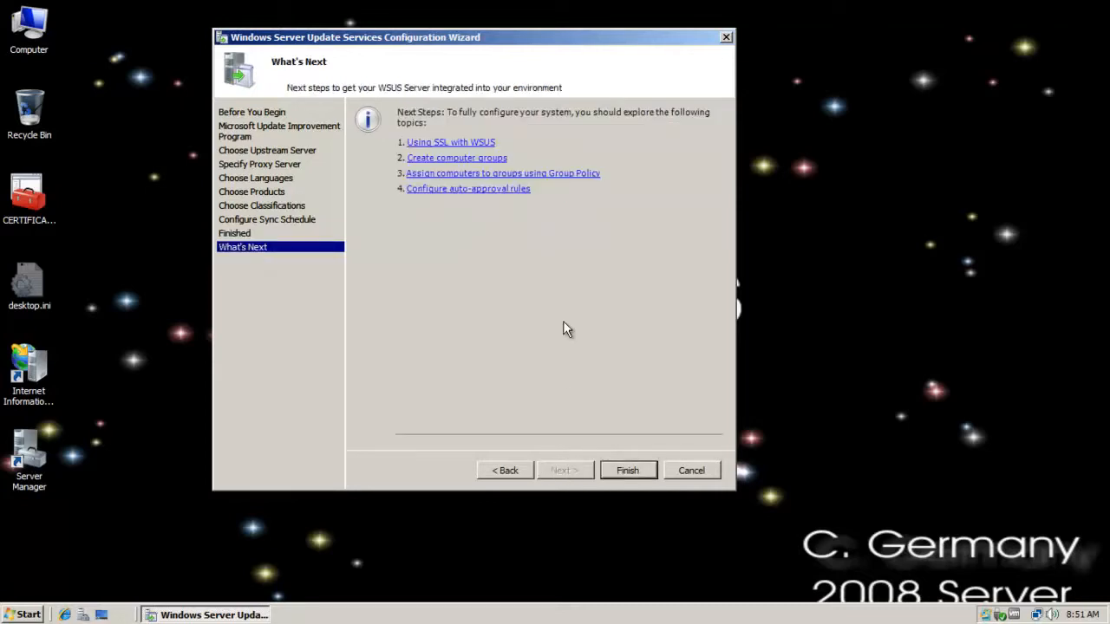
click(620, 466)
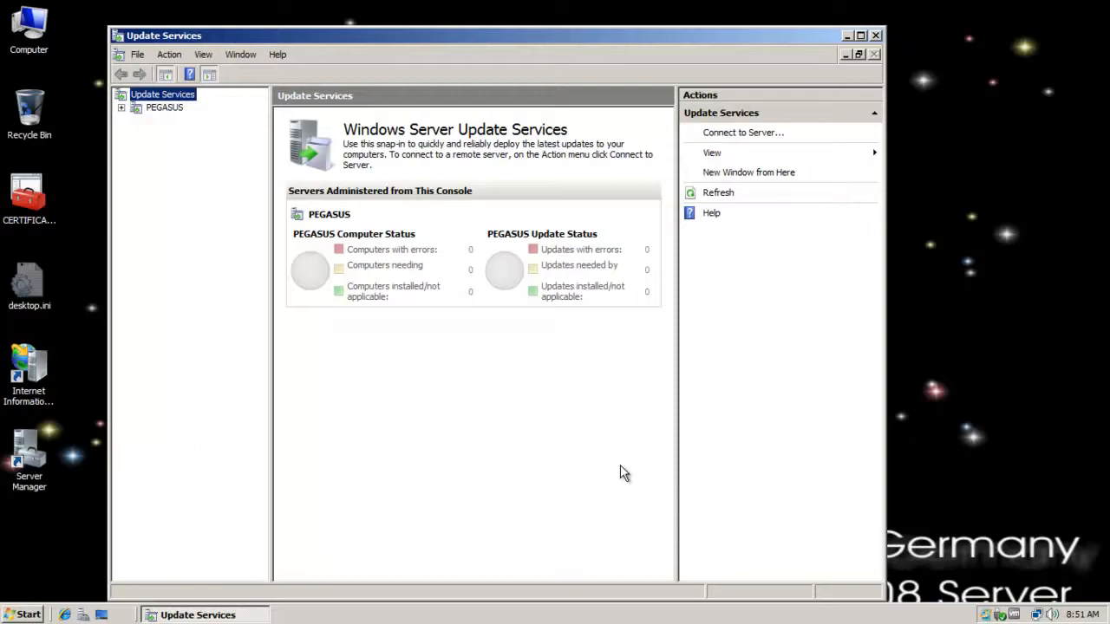
drag(448, 30, 479, 33)
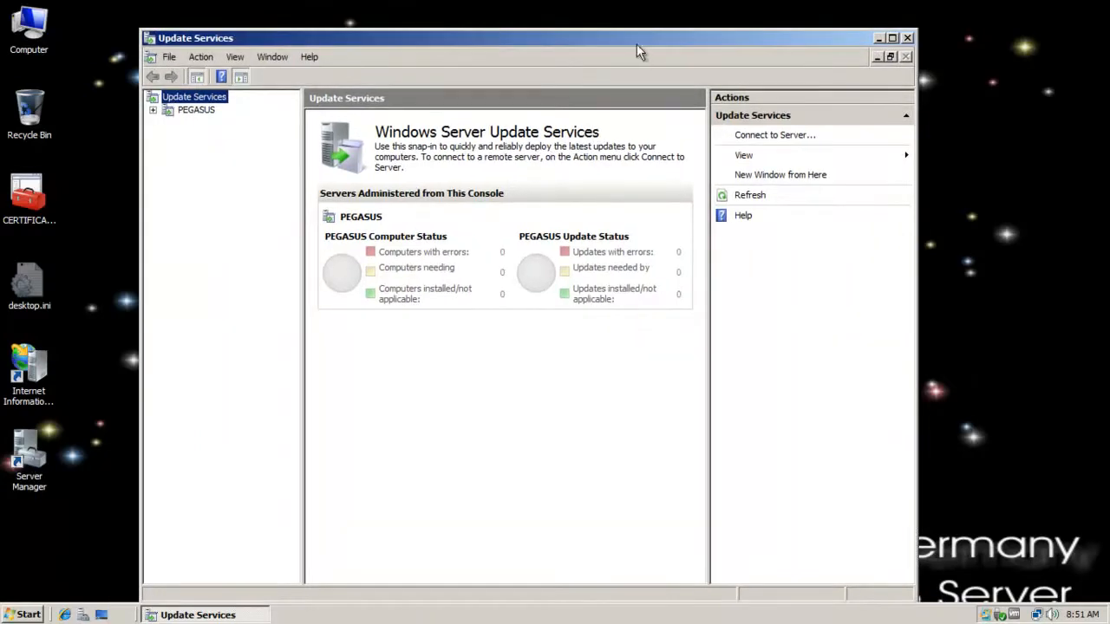
drag(656, 40, 718, 42)
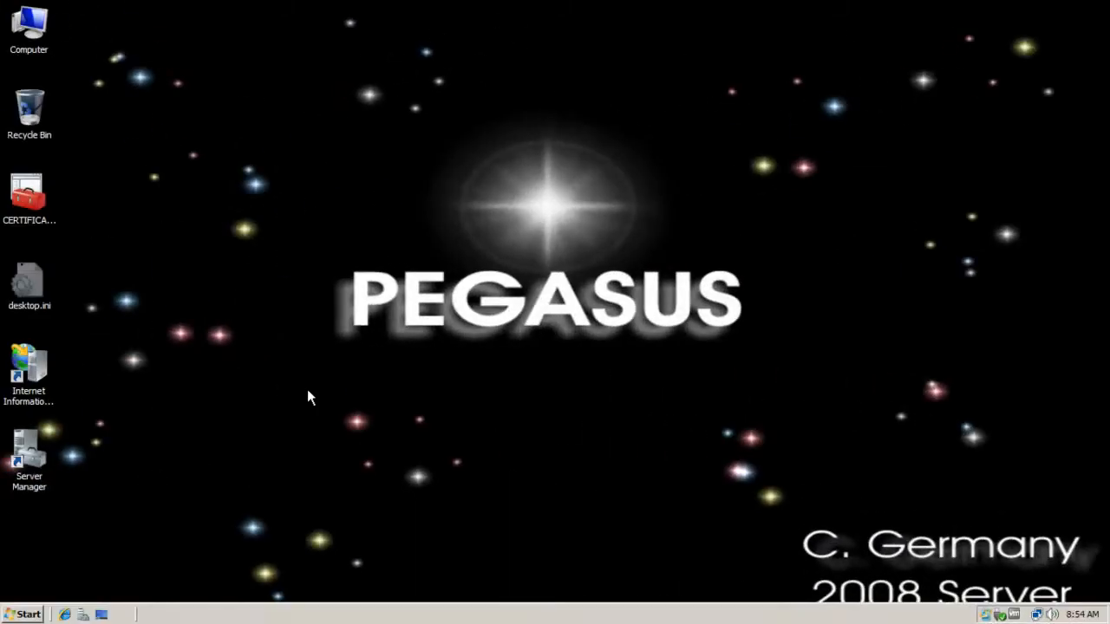
Step: Copy the Windows Server Update Services shortcut from the Administrative Tools to the desktop
click(20, 614)
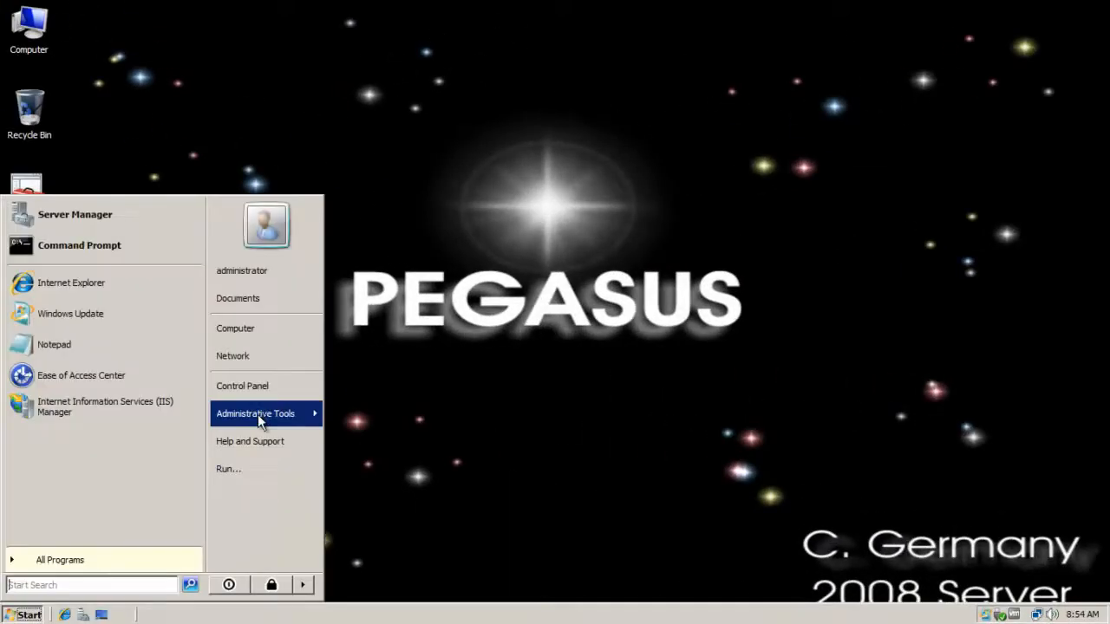
mouse_move(264, 417)
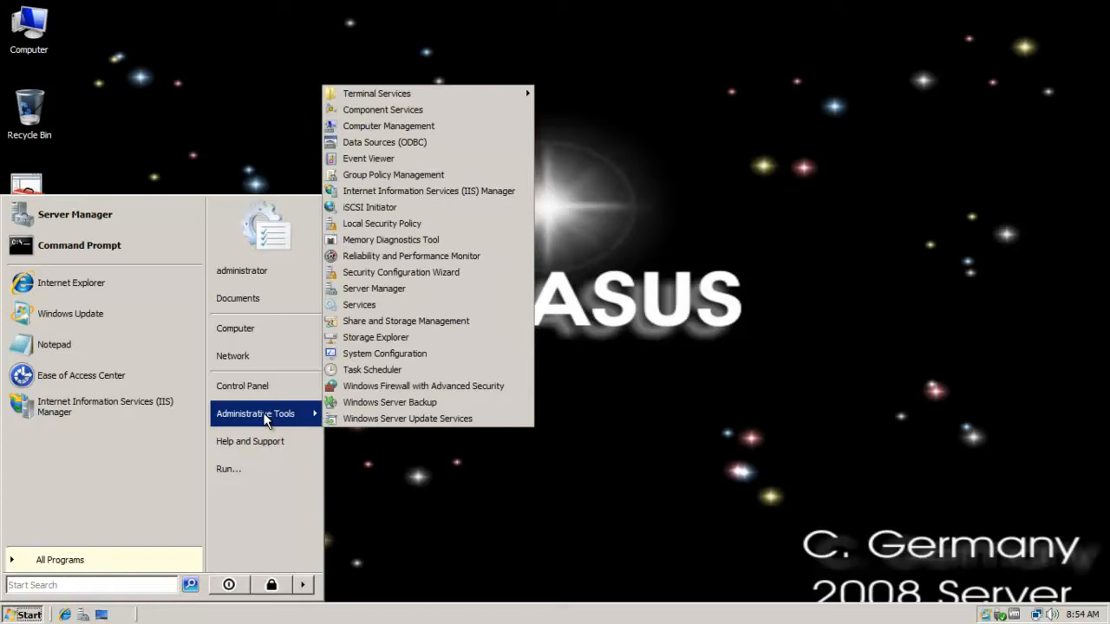
right_click(355, 414)
click(421, 317)
click(615, 377)
right_click(107, 329)
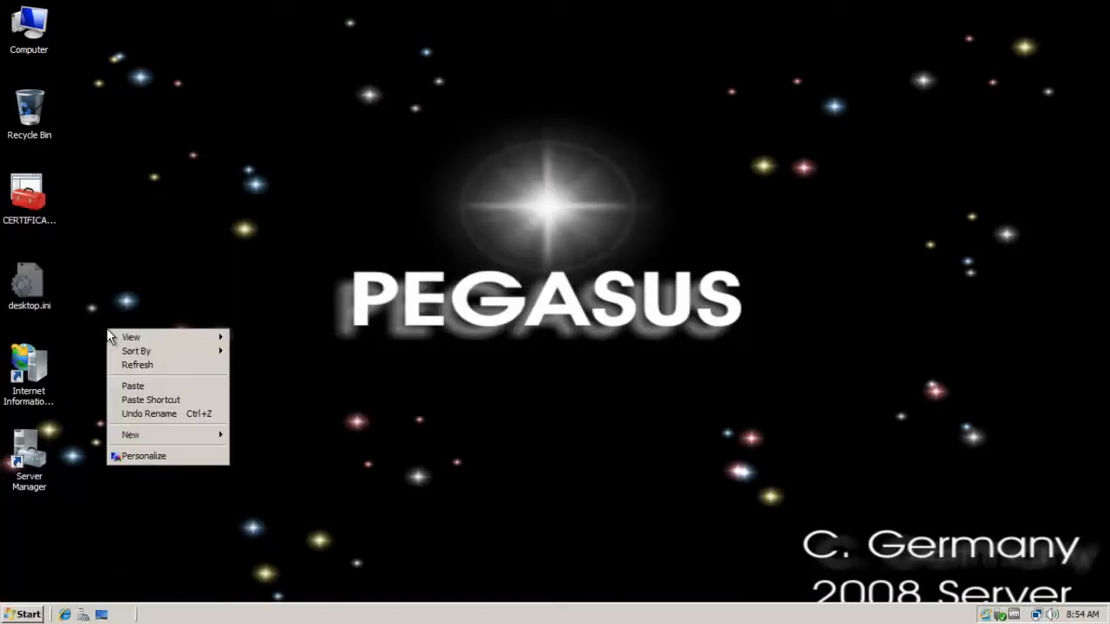
click(139, 389)
click(206, 353)
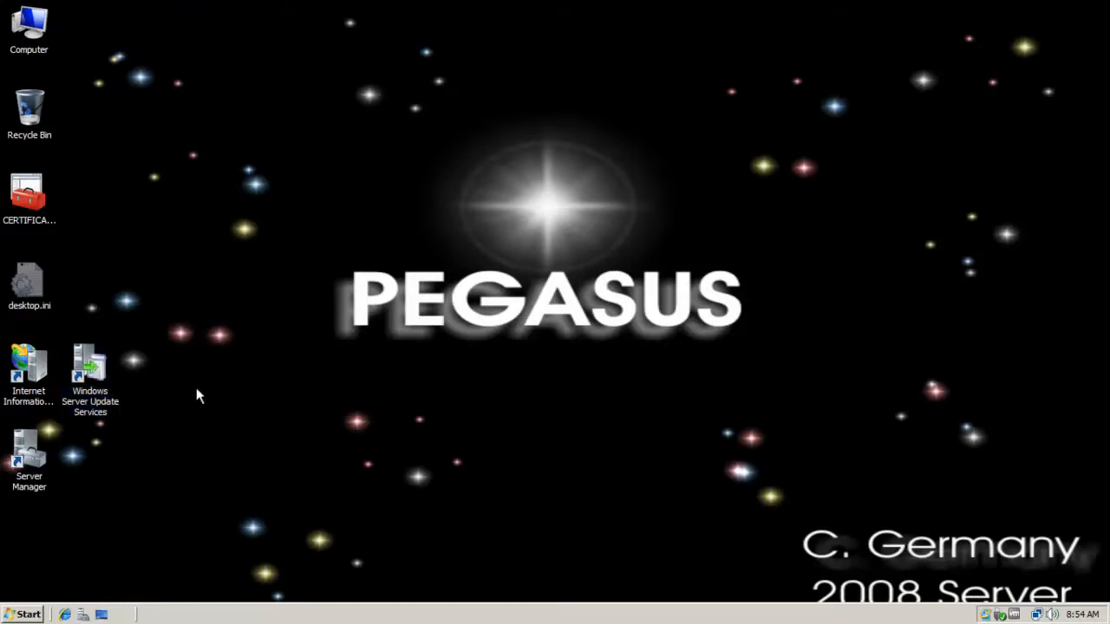
Step: Open Windows Server Update Services from the desktop, run a manual synchronization on PEGASUS, and close the console
click(101, 371)
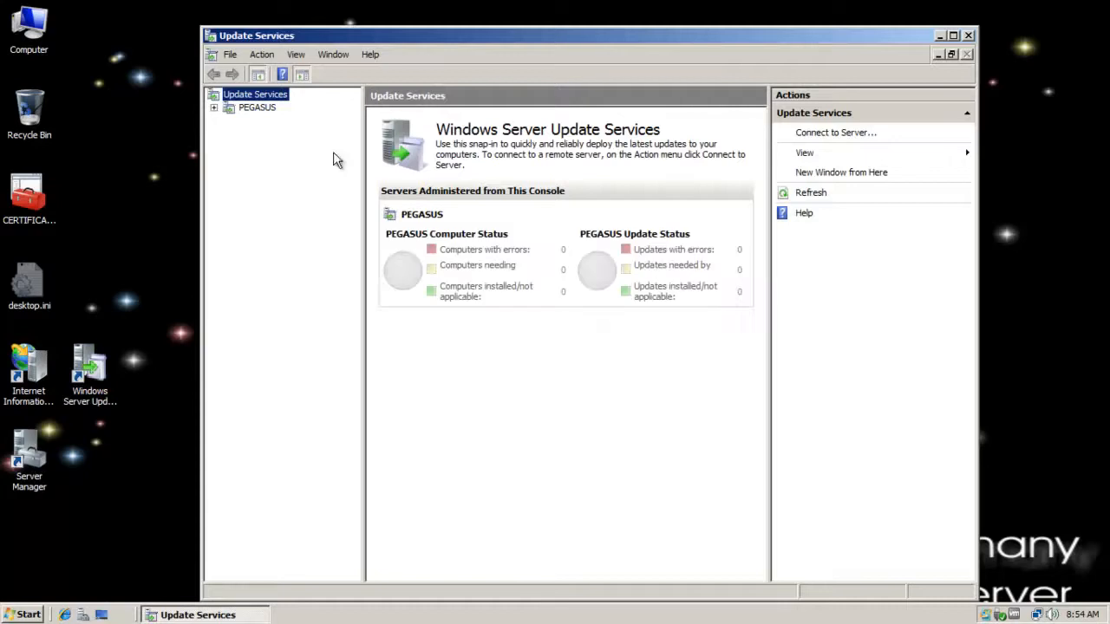
click(243, 107)
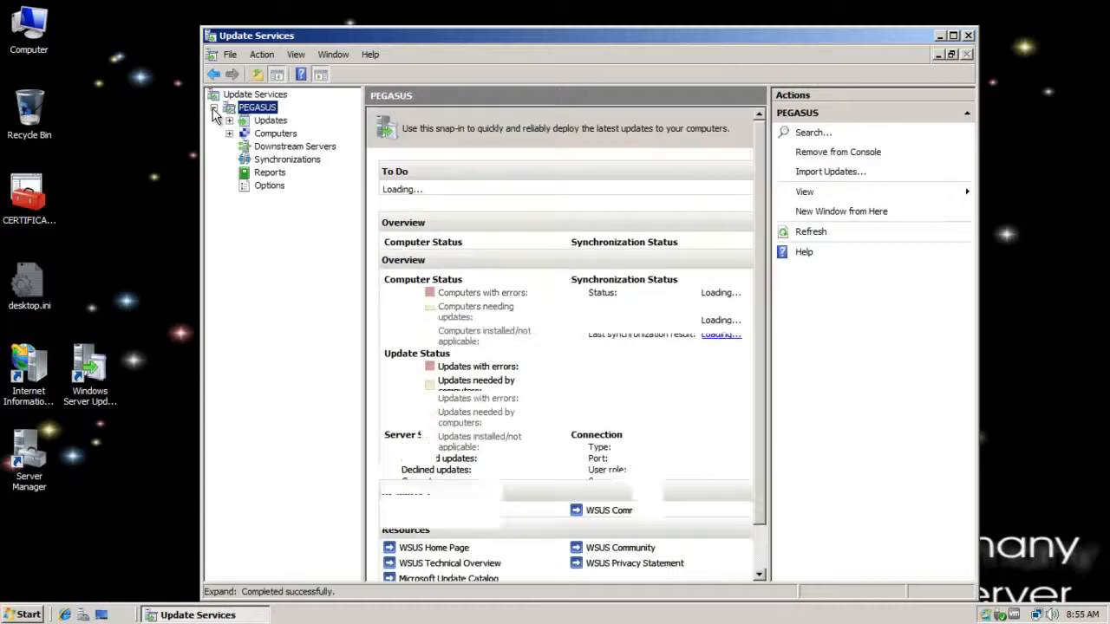
click(287, 161)
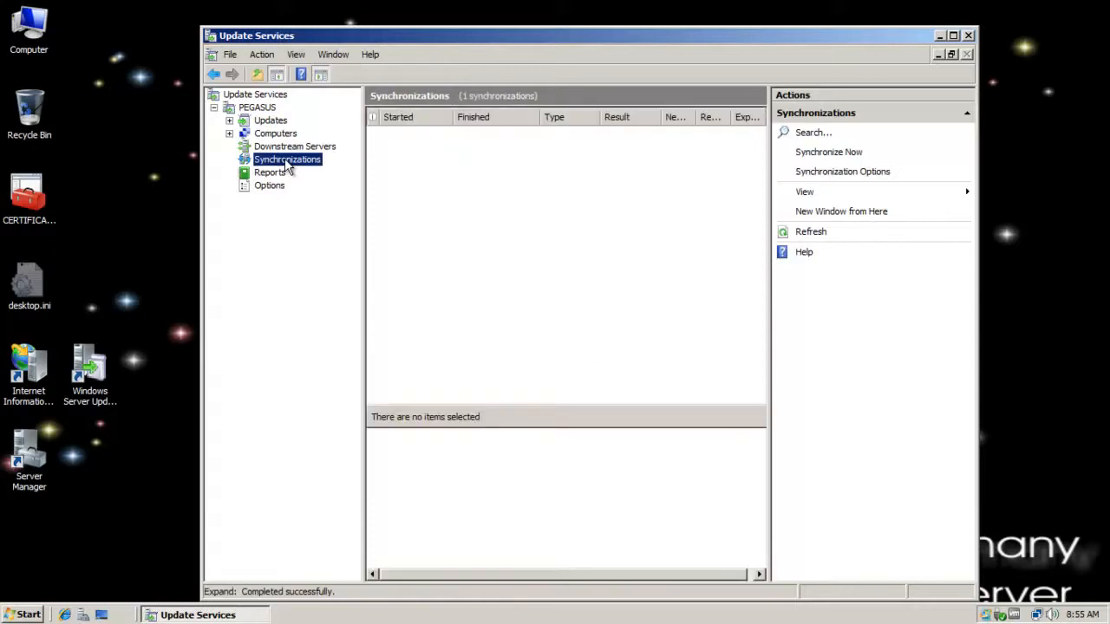
right_click(287, 165)
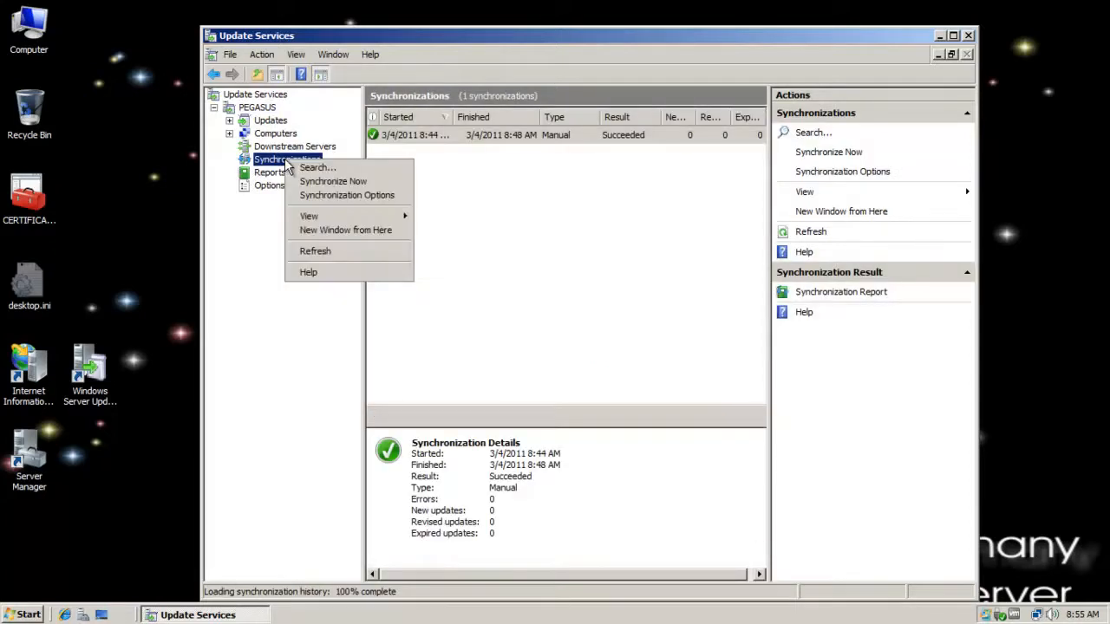
click(313, 180)
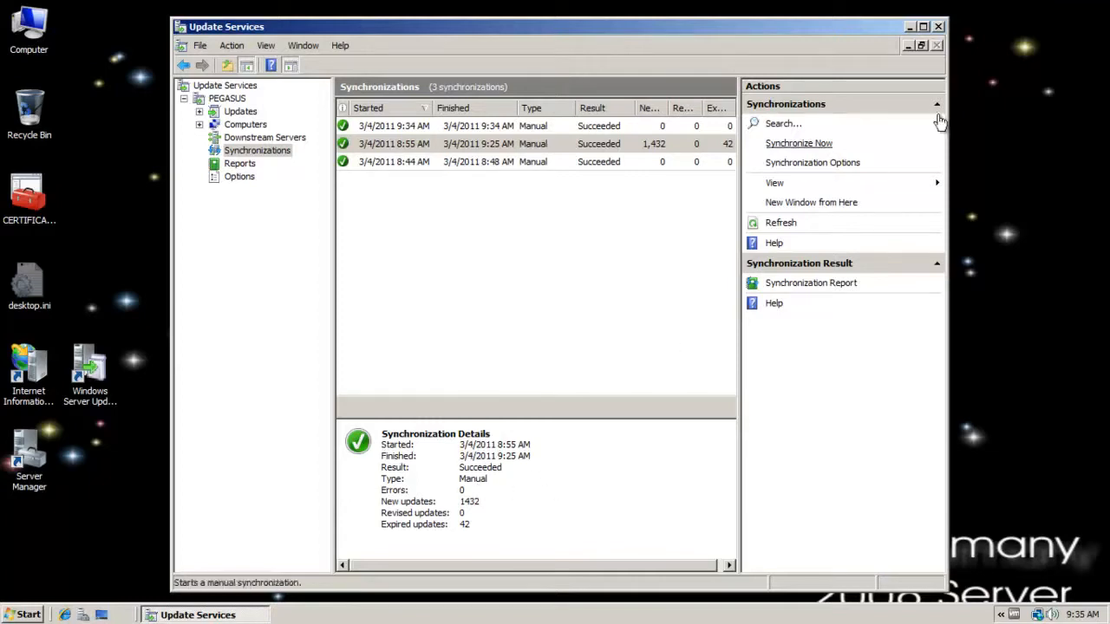
click(939, 27)
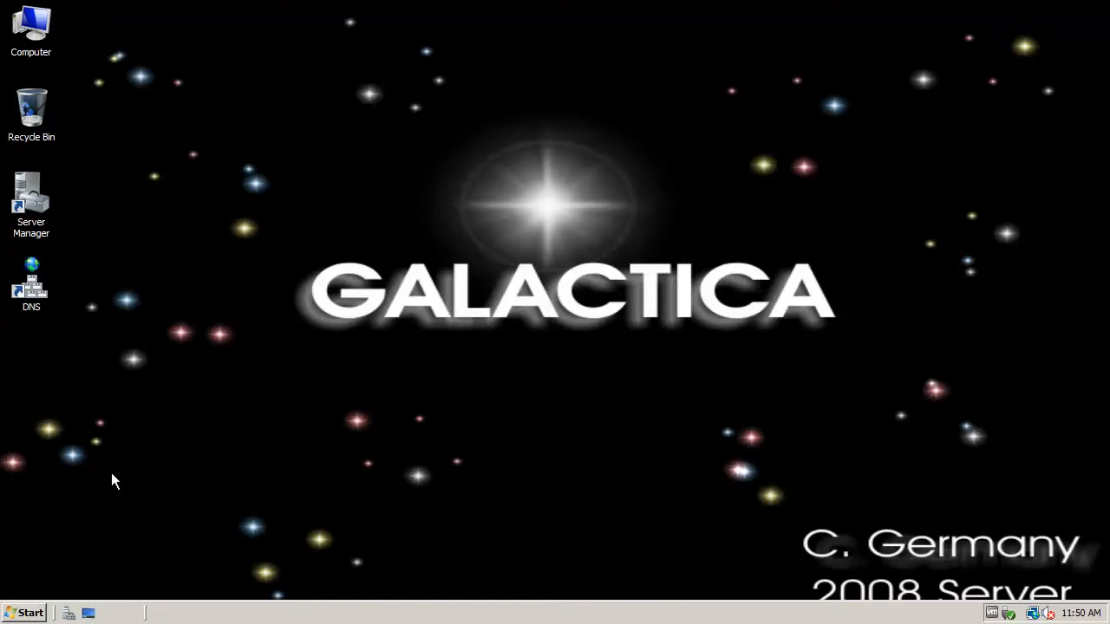
Step: Switch to the GALACTICA server, open Group Policy Management, and reposition its window
click(24, 613)
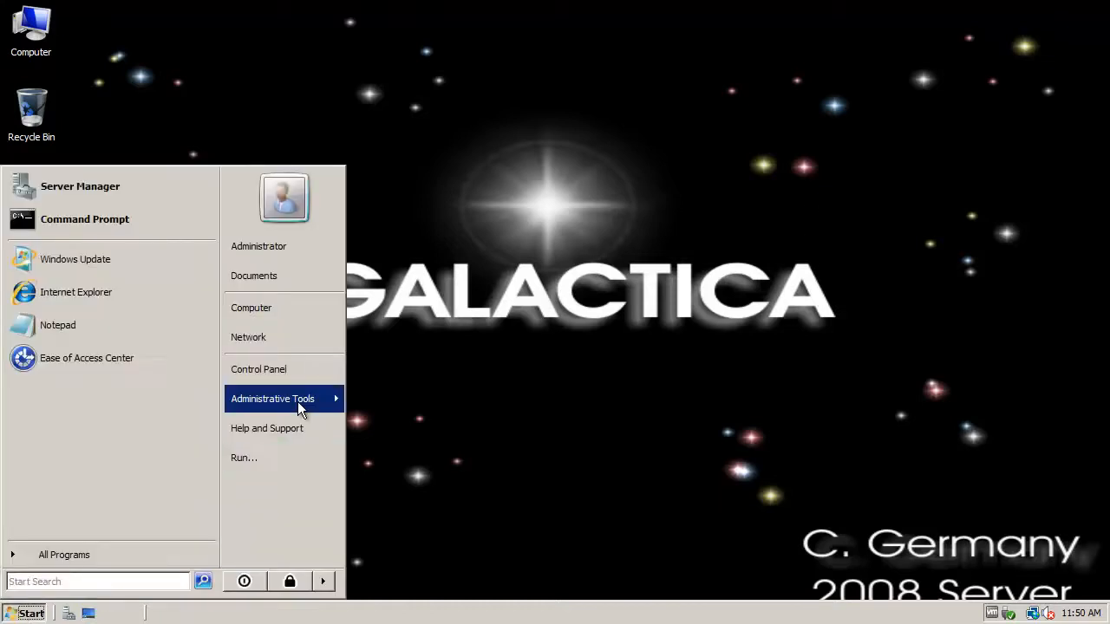
mouse_move(298, 402)
click(432, 390)
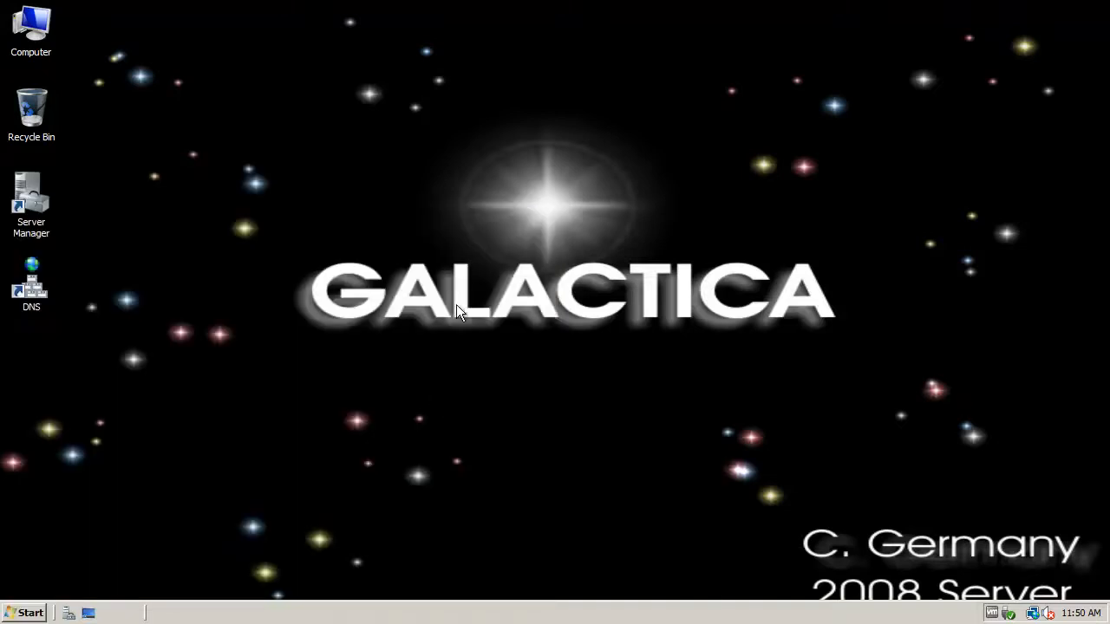
drag(454, 7, 646, 26)
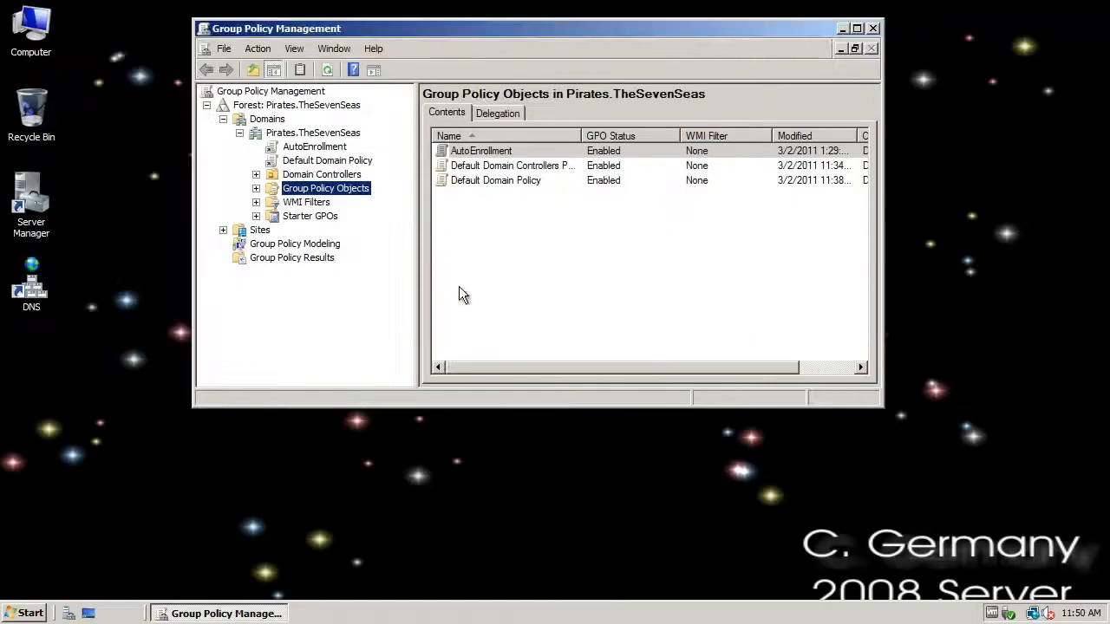
drag(440, 28, 430, 23)
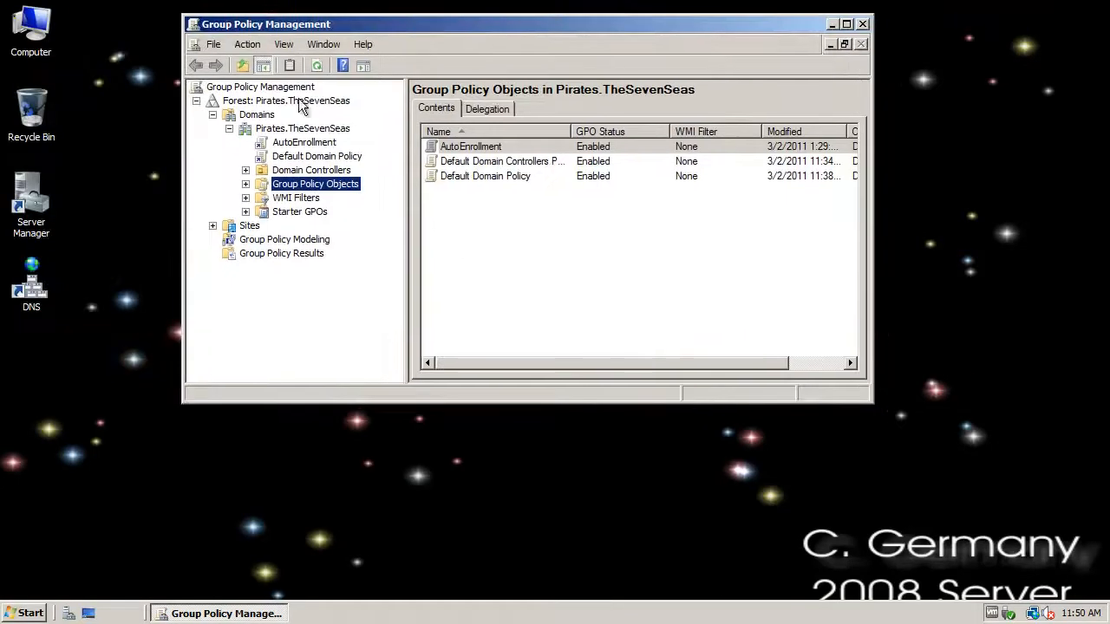
Step: Create a GPO named WSUS Update Policy in the Pirates.TheSevenSeas domain and link it there
click(309, 130)
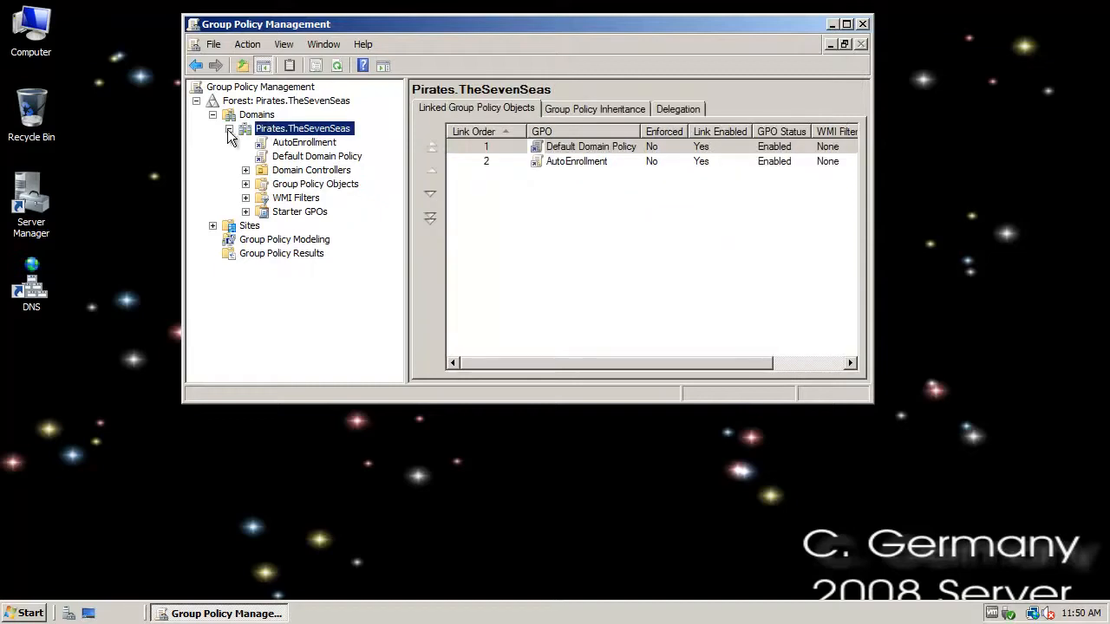
right_click(298, 135)
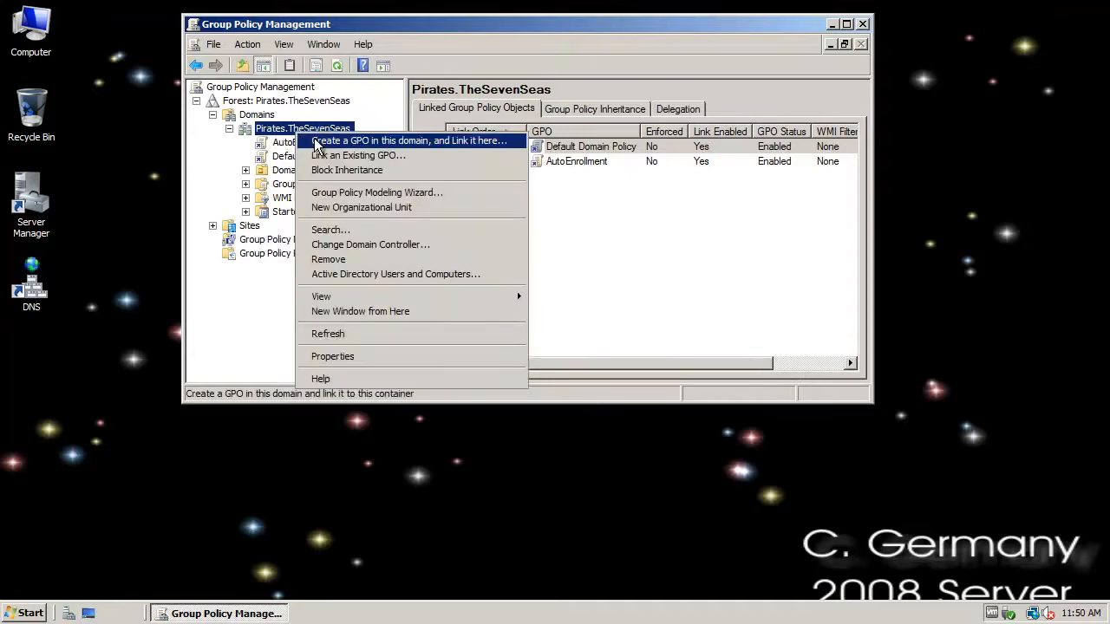
click(318, 142)
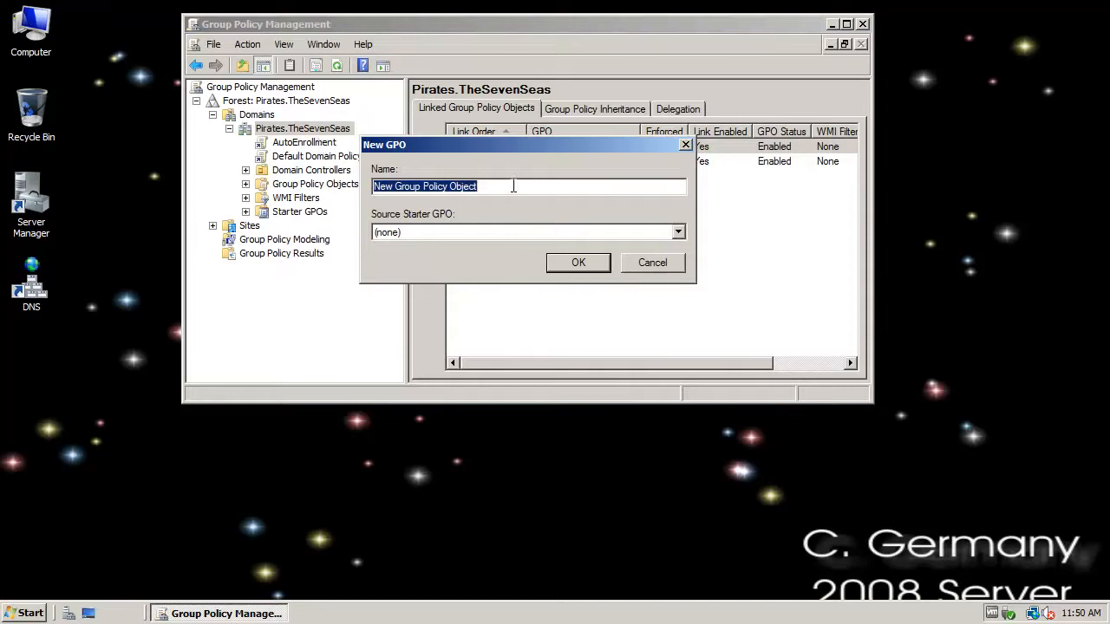
text(WSUS)
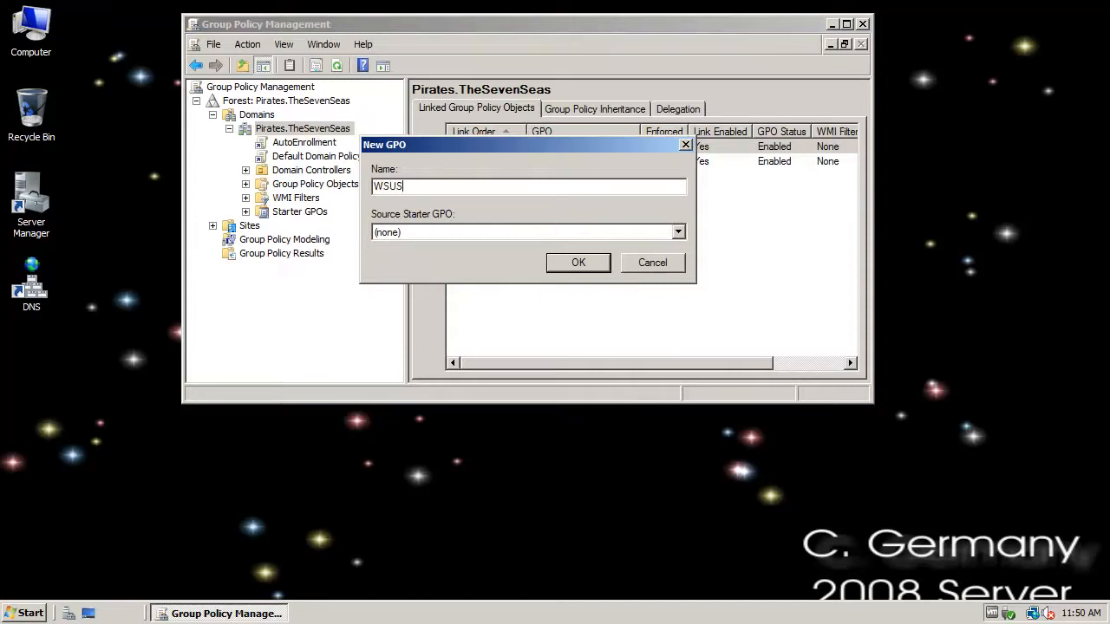
text( Update Policy)
key(Return)
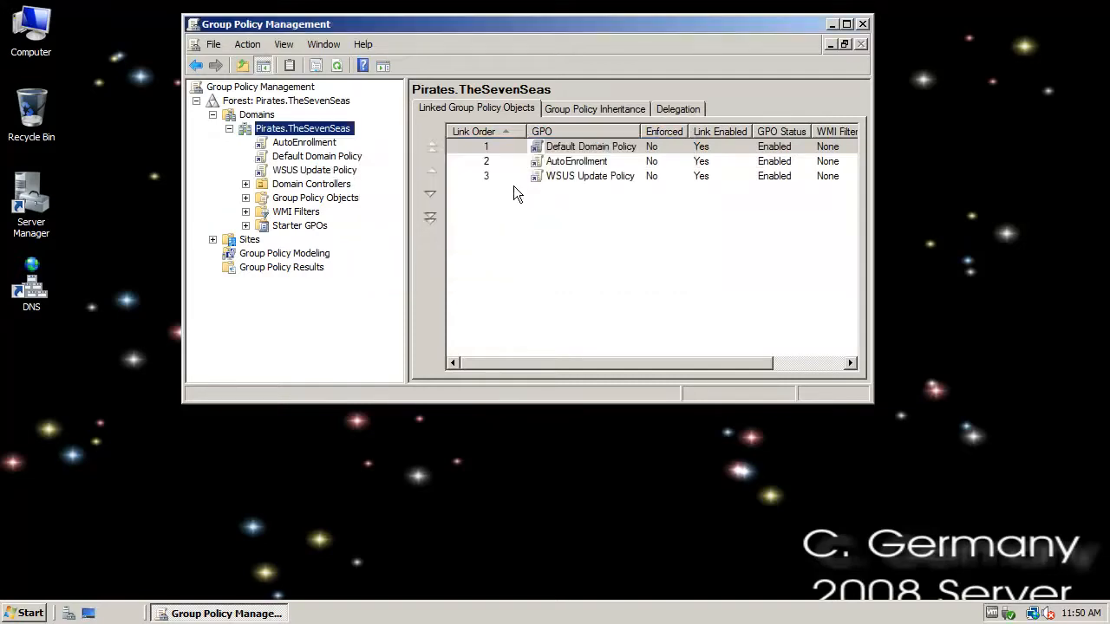
Step: Open the WSUS Update Policy for editing, suppressing the GPO link notice for the future, and reposition the editor window
click(346, 172)
click(479, 251)
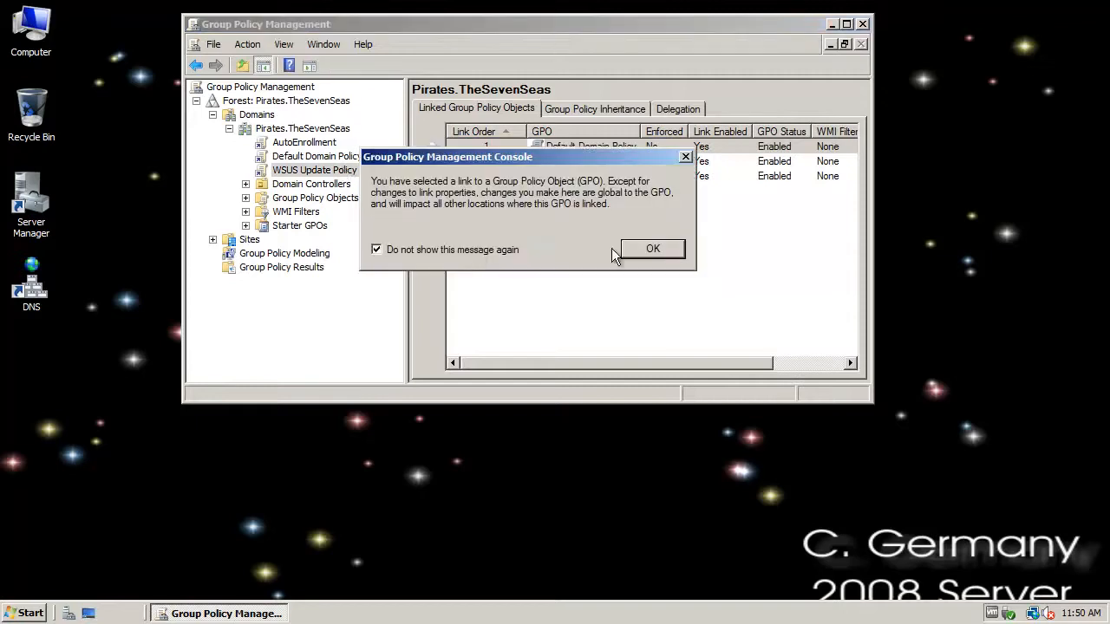
click(653, 250)
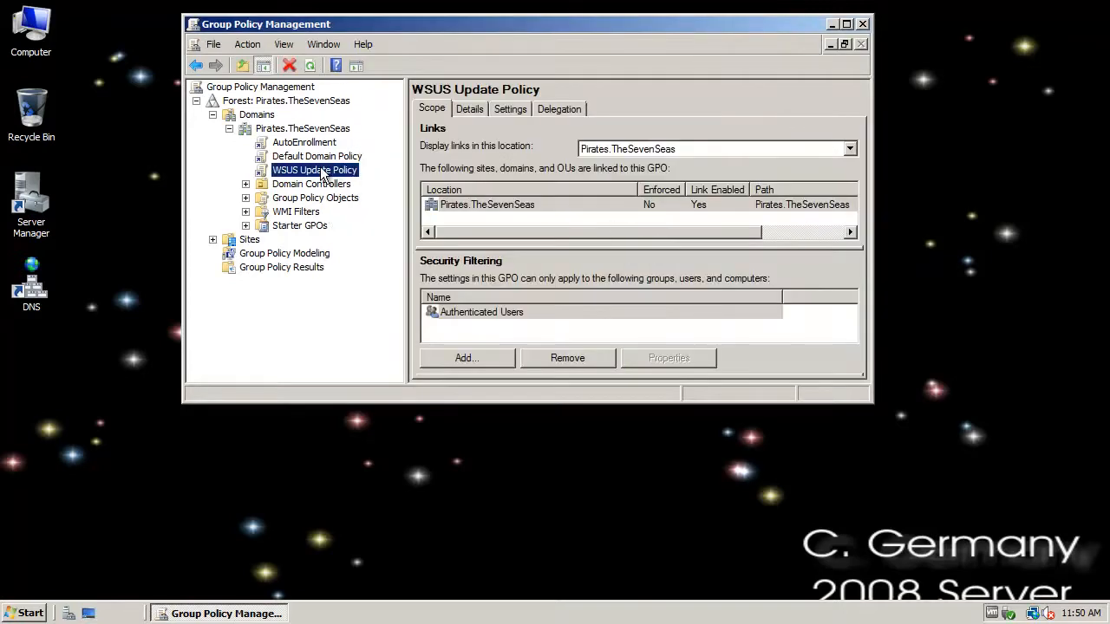
right_click(324, 173)
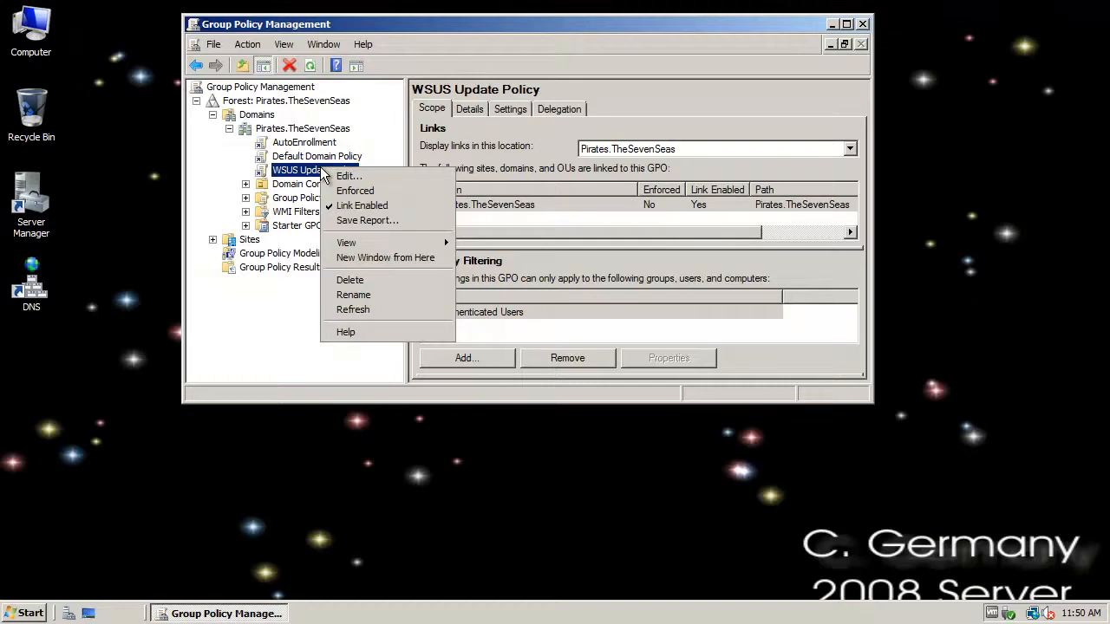
click(349, 178)
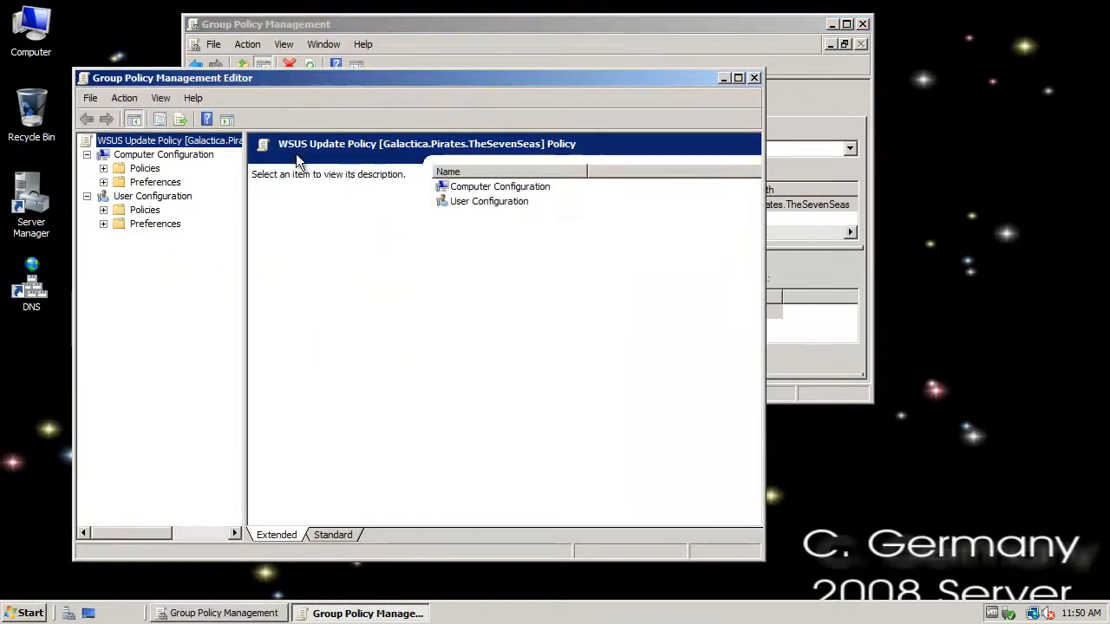
drag(242, 81, 365, 42)
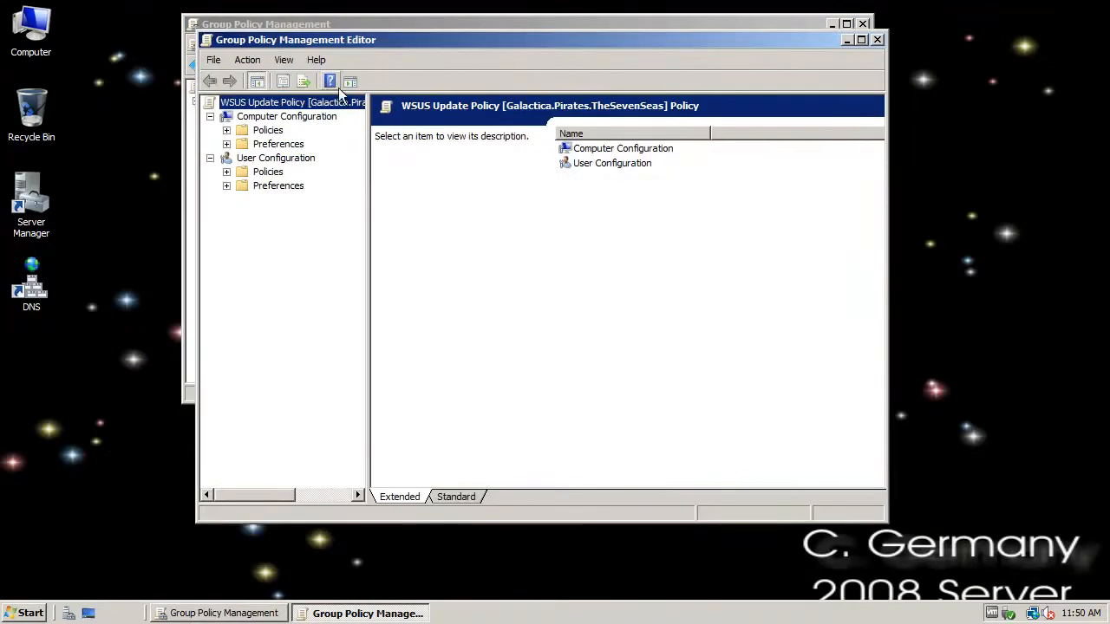
Step: Display the Windows Update settings under Computer Configuration, Policies, Administrative Templates, Windows Components, and widen the editor to show each setting's state
click(286, 116)
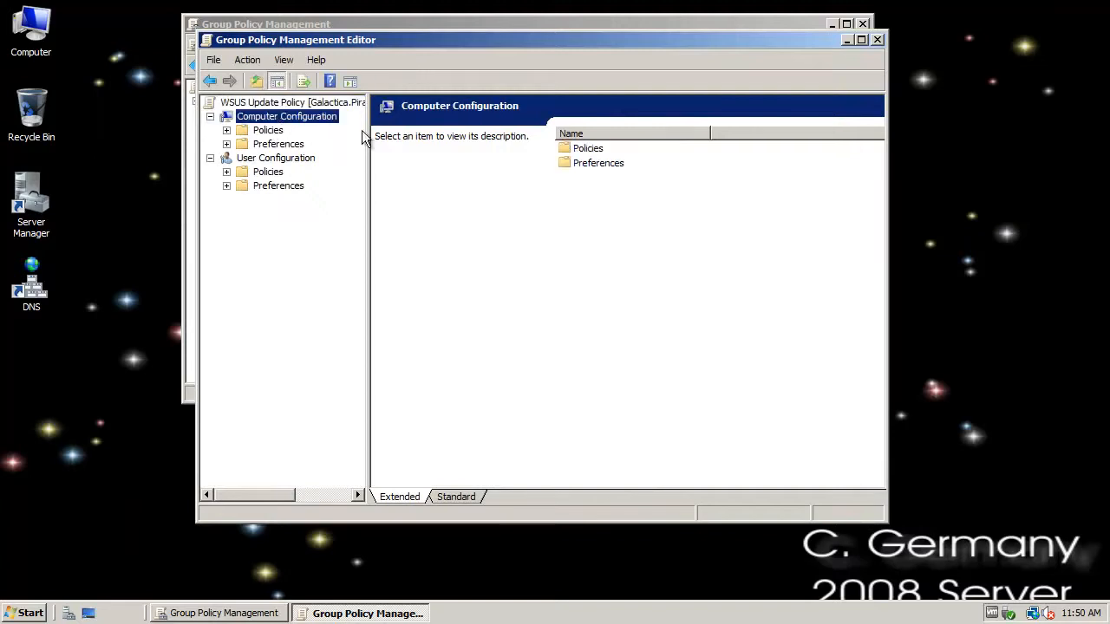
click(225, 130)
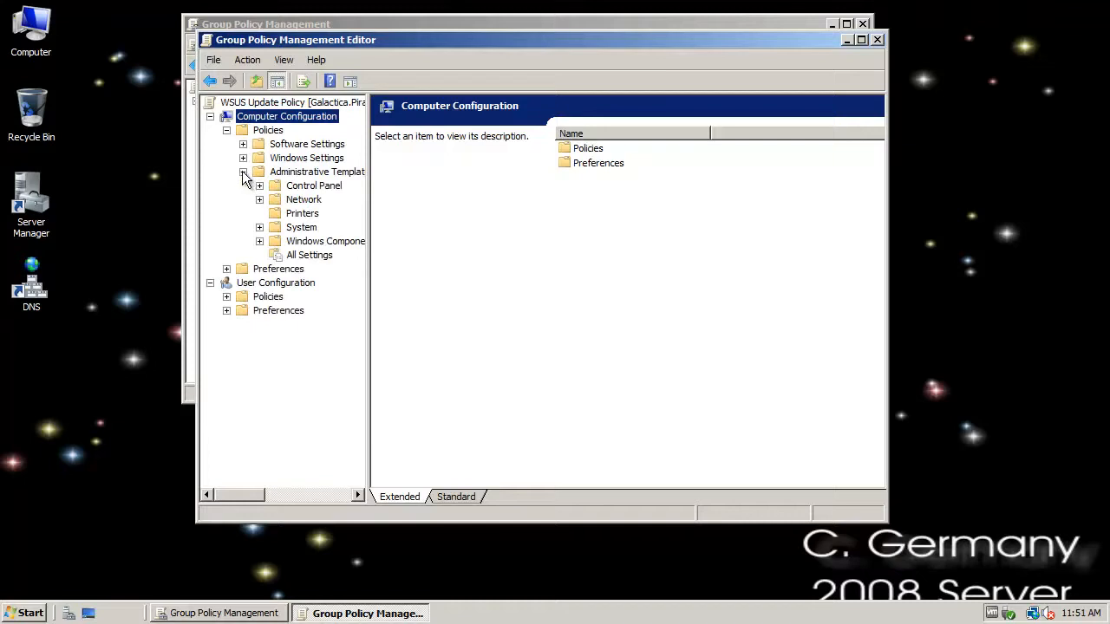
click(259, 241)
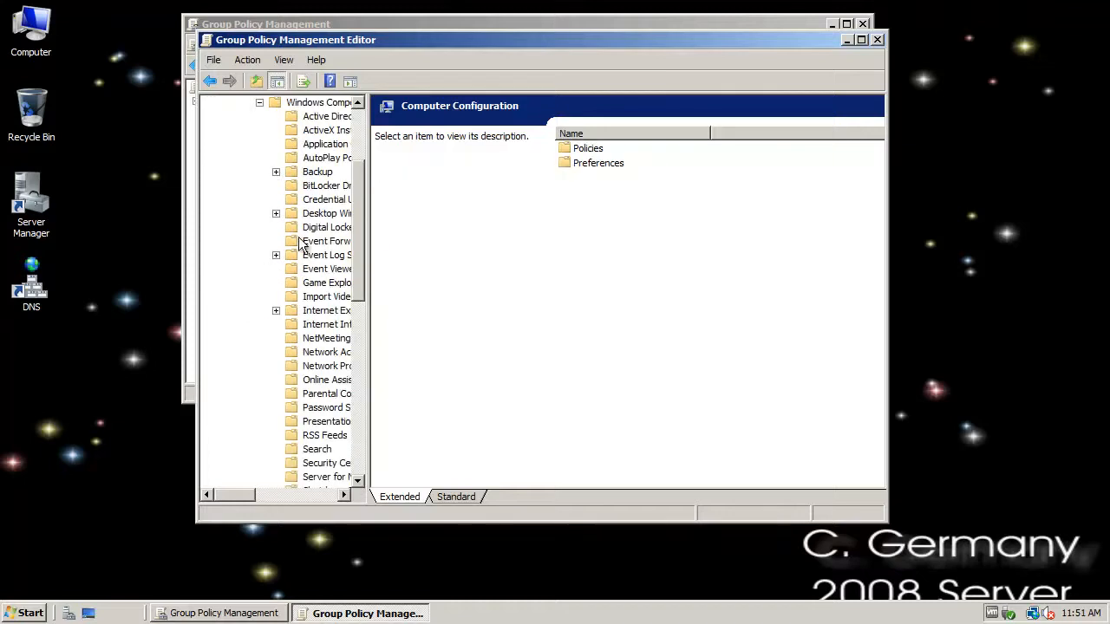
drag(367, 228, 387, 419)
click(367, 408)
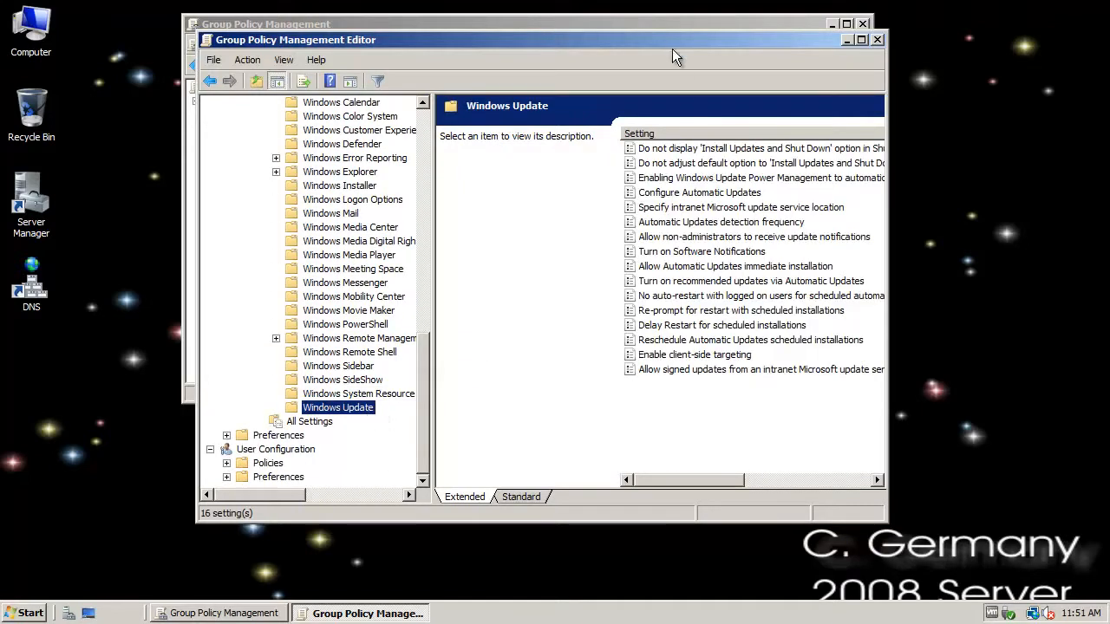
drag(673, 42, 563, 54)
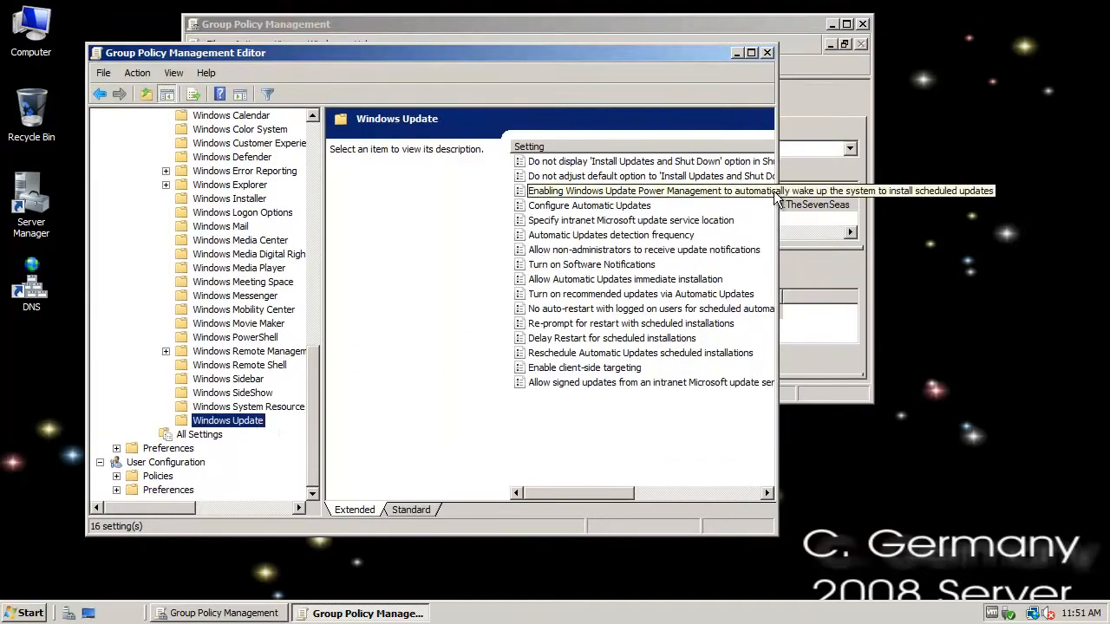
drag(776, 203, 944, 202)
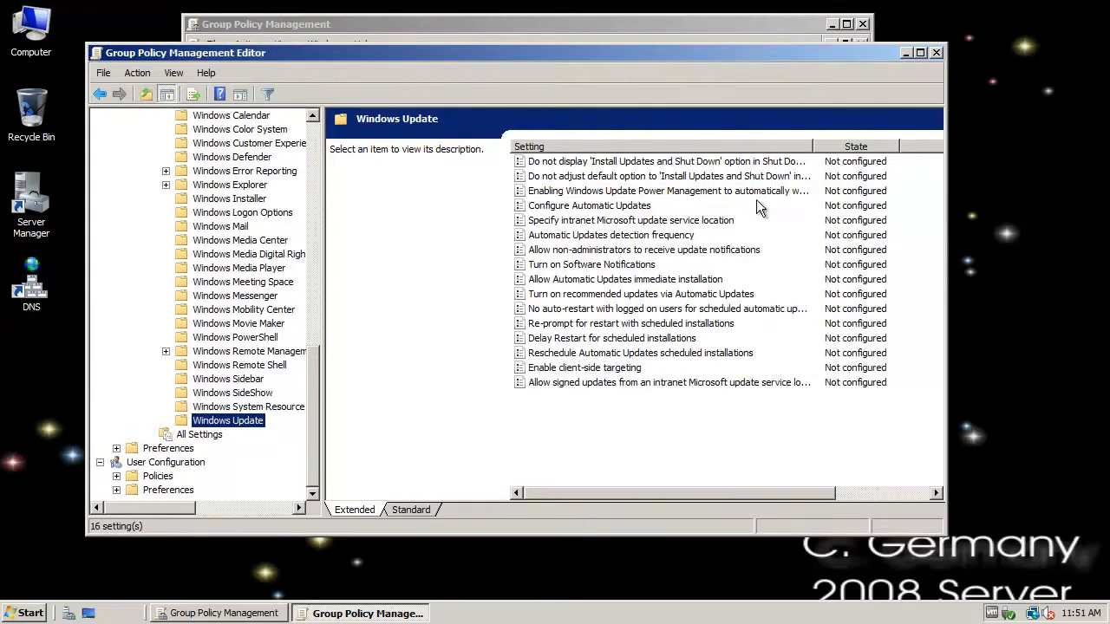
Step: Enable Configure Automatic Updates with the option 2 - Notify for download and notify for install
double_click(632, 206)
drag(600, 105, 558, 70)
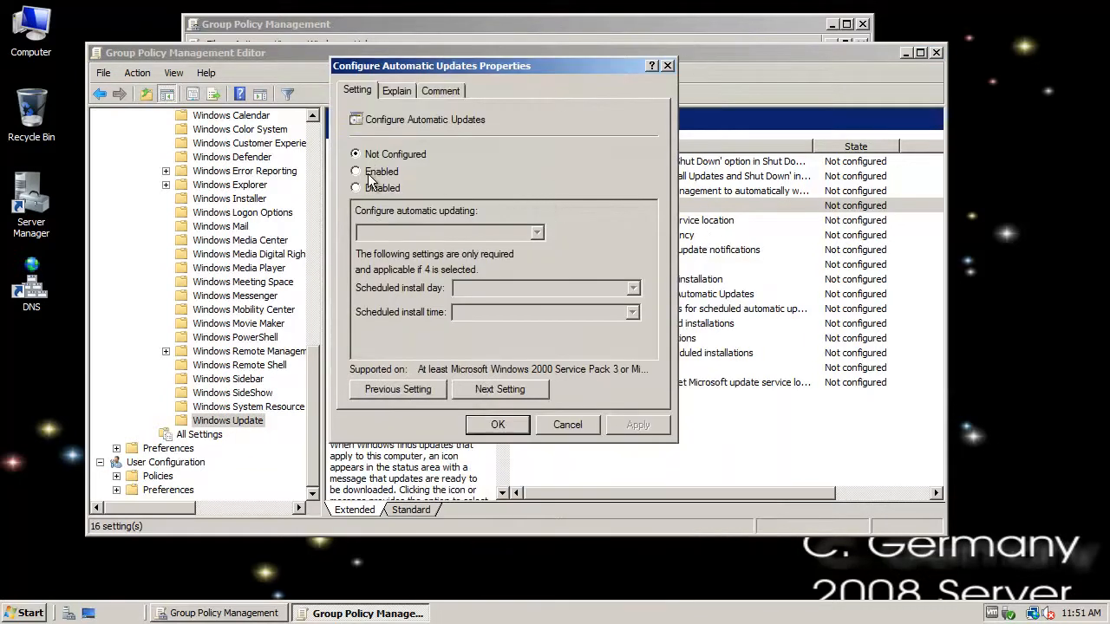
click(371, 174)
click(536, 234)
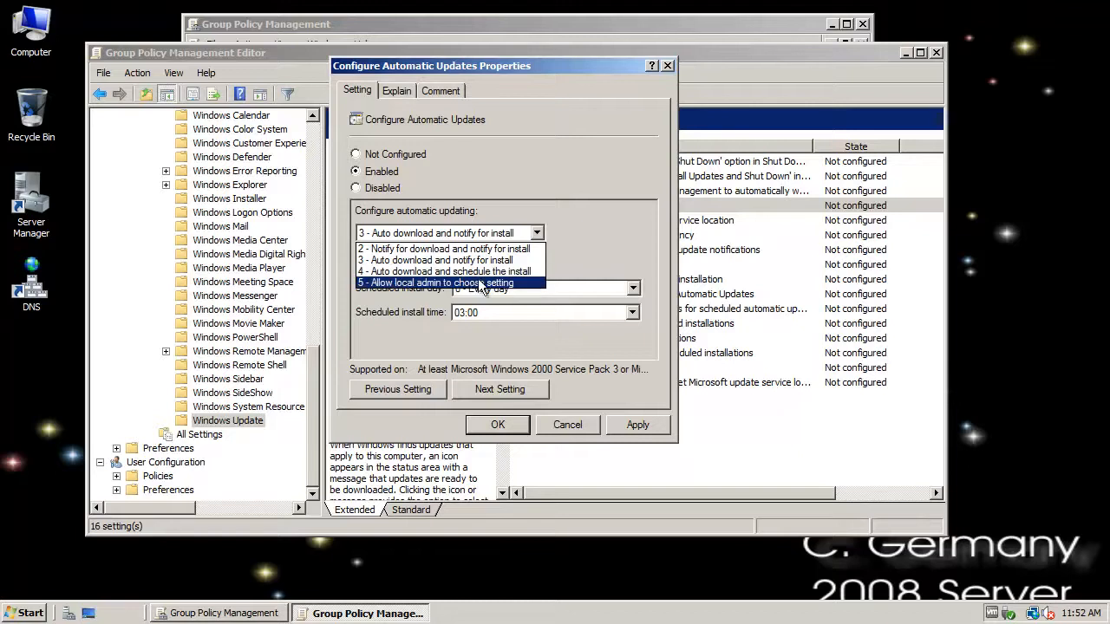
click(526, 250)
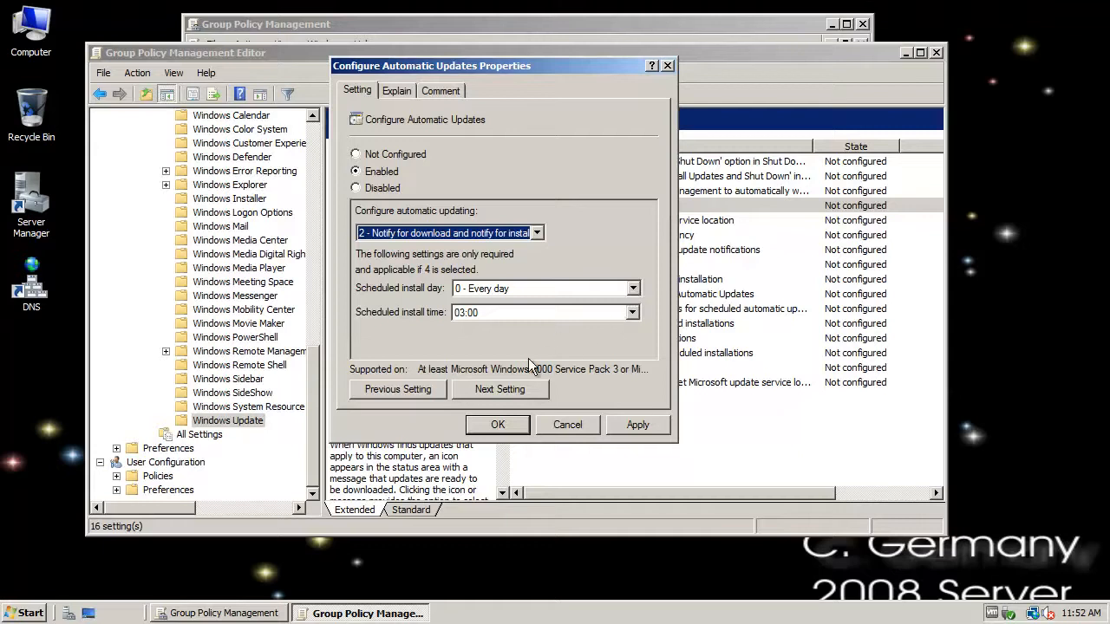
click(507, 427)
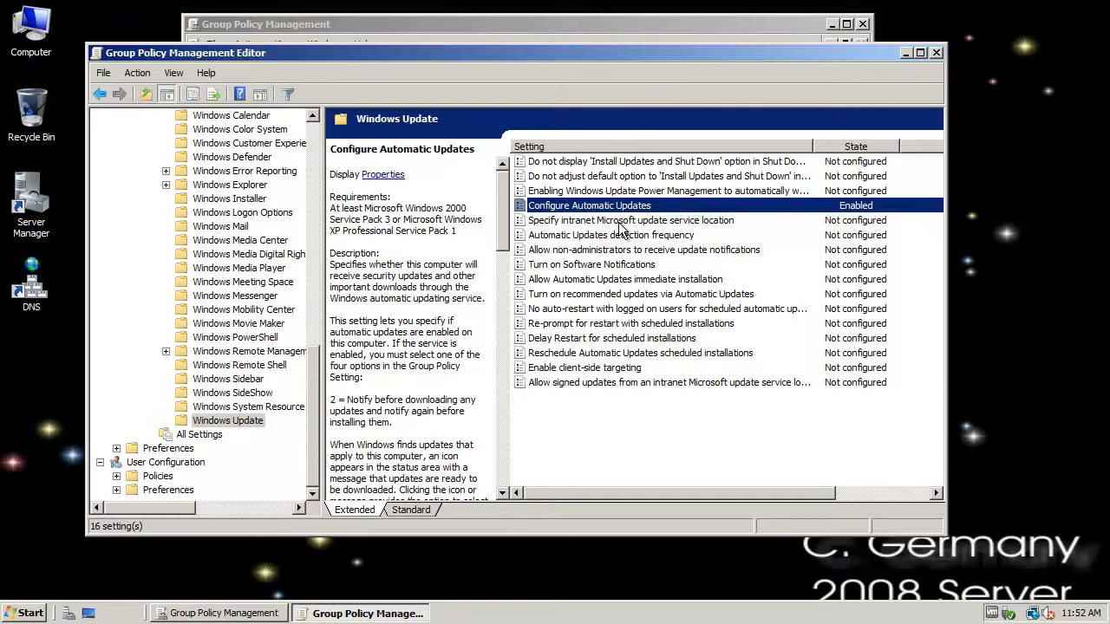
double_click(619, 222)
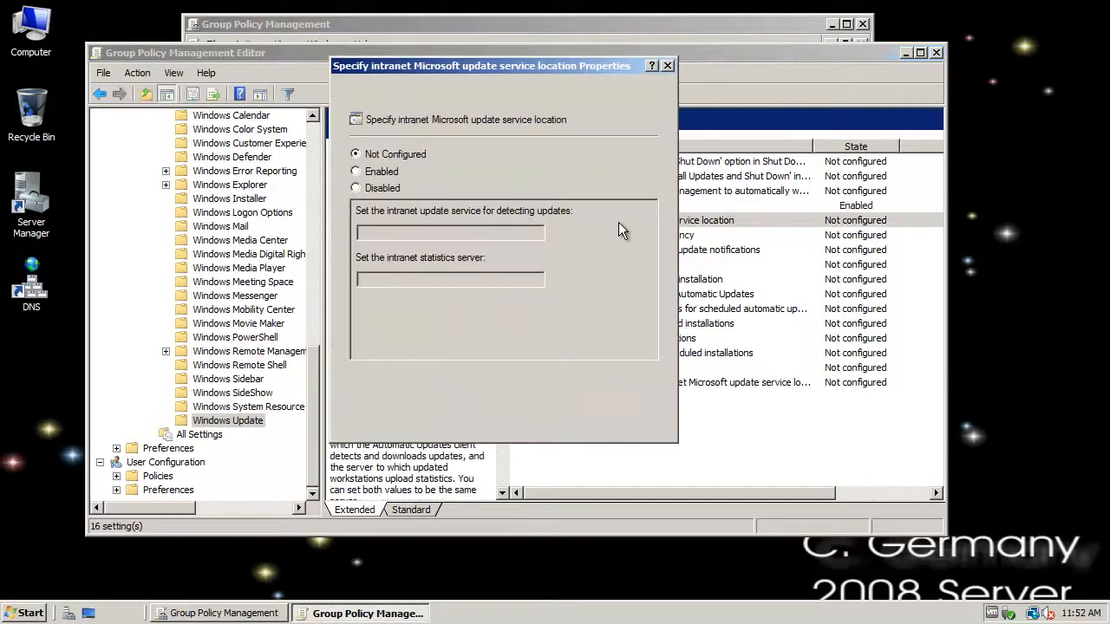
click(392, 177)
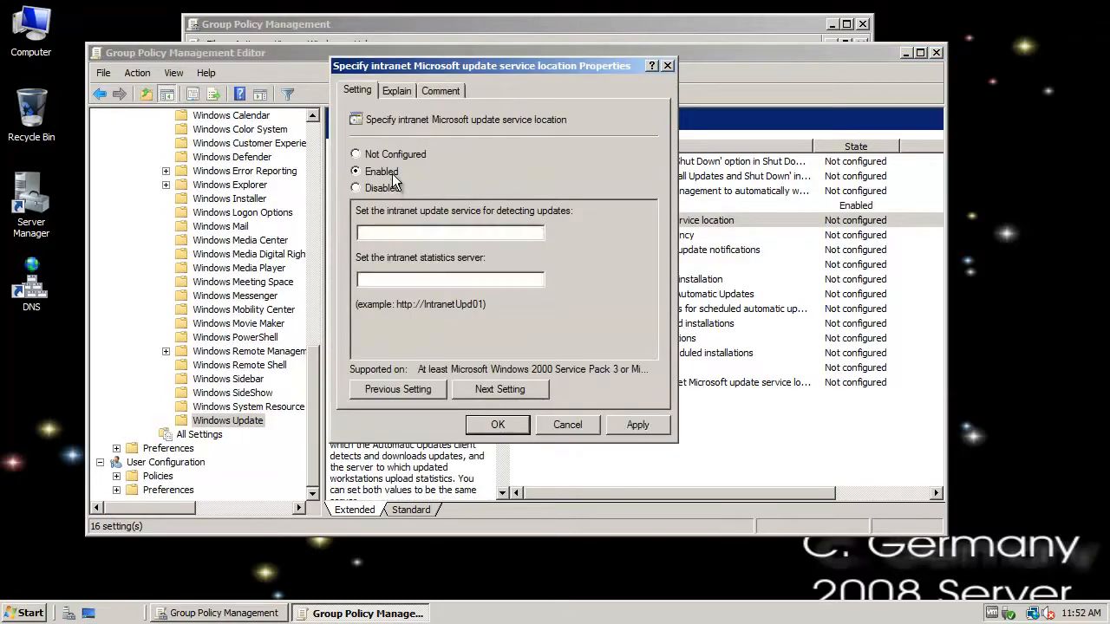
click(380, 236)
text(http://pegasus)
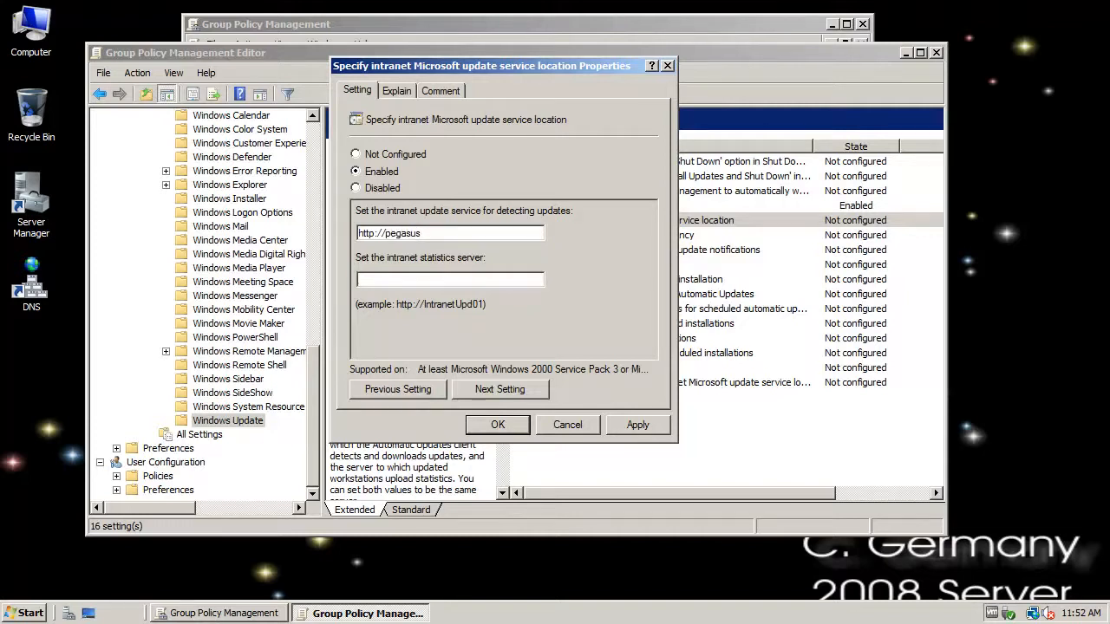
key(Tab)
text(http://pegasus)
click(496, 425)
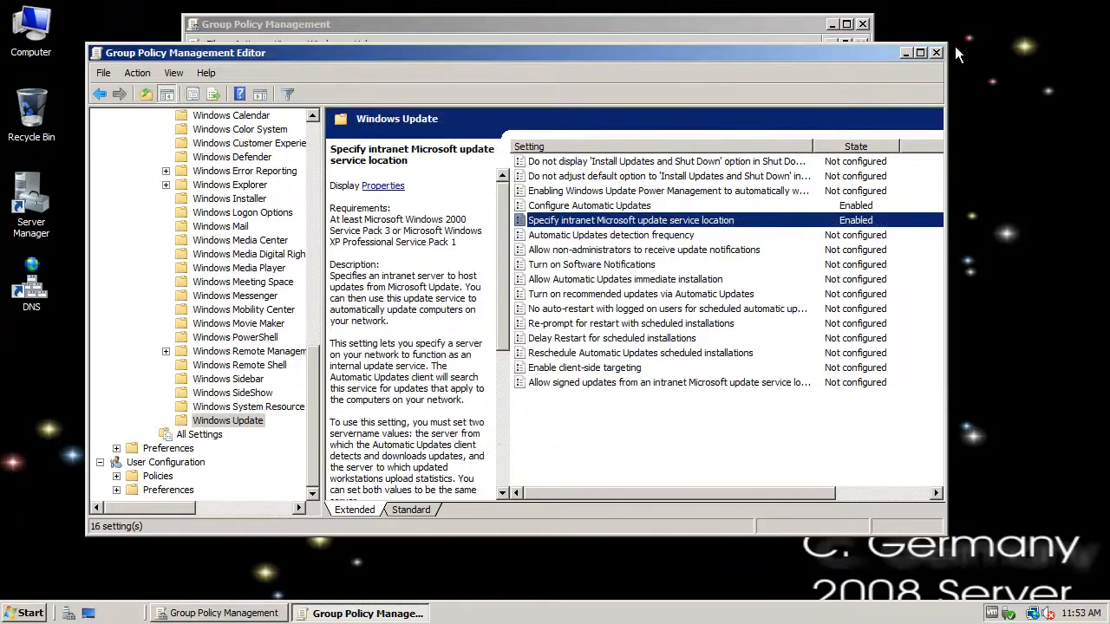
Step: Review the policy tree path to Windows Update, and close the policy editor and Group Policy Management
drag(317, 390, 328, 139)
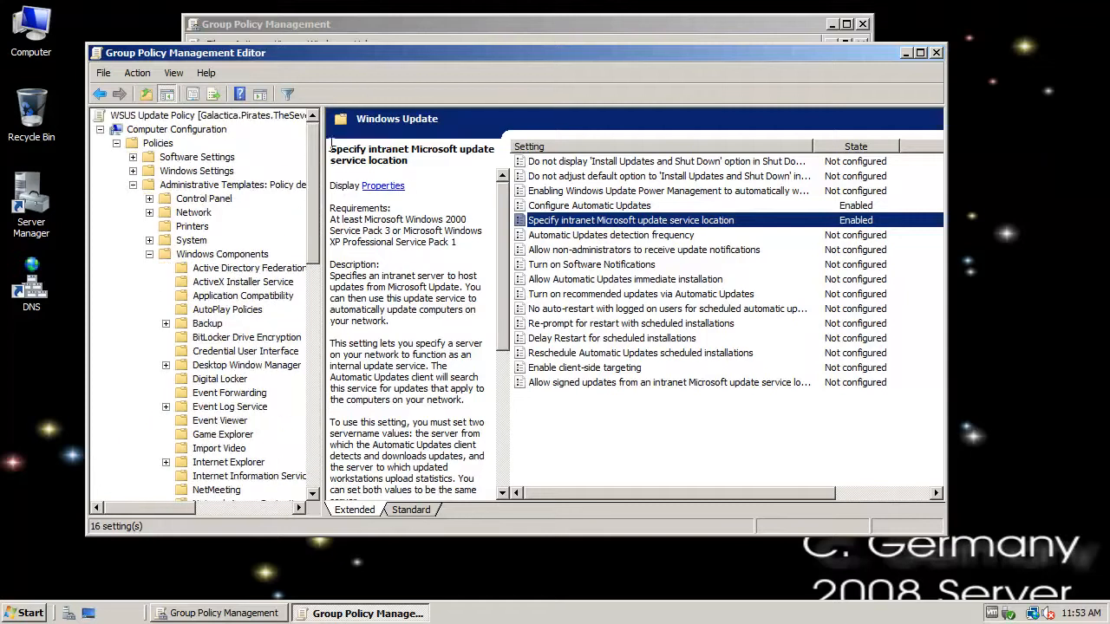
click(936, 52)
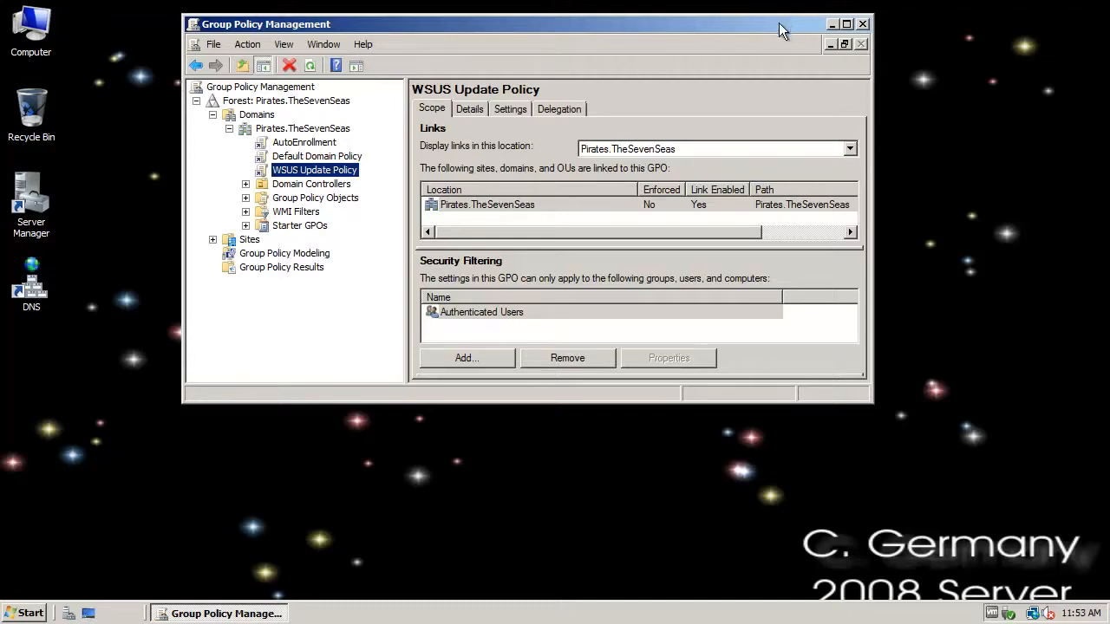
drag(791, 22, 836, 46)
click(912, 46)
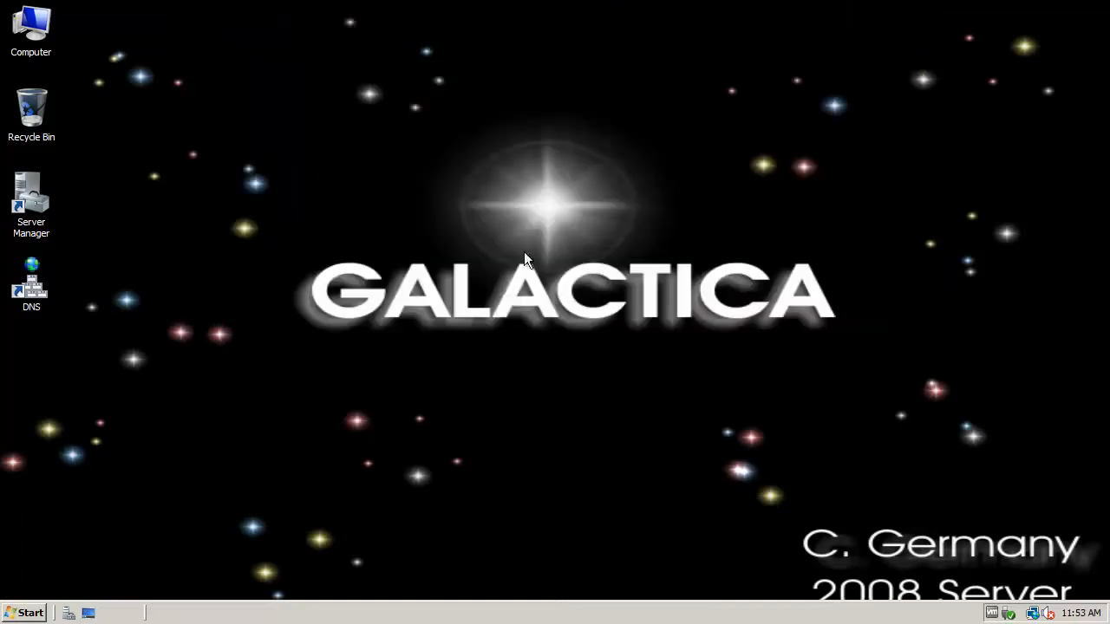
Step: Force a Group Policy update on GALACTICA with gpupdate /force in a command prompt, and exit the prompt
click(26, 613)
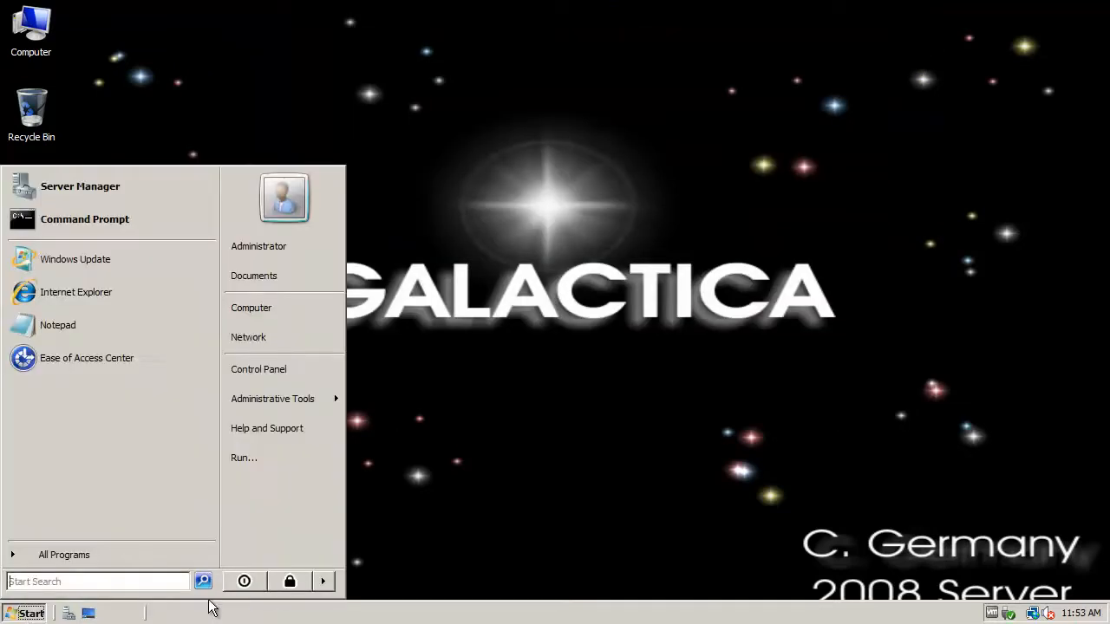
click(130, 222)
drag(295, 30, 411, 110)
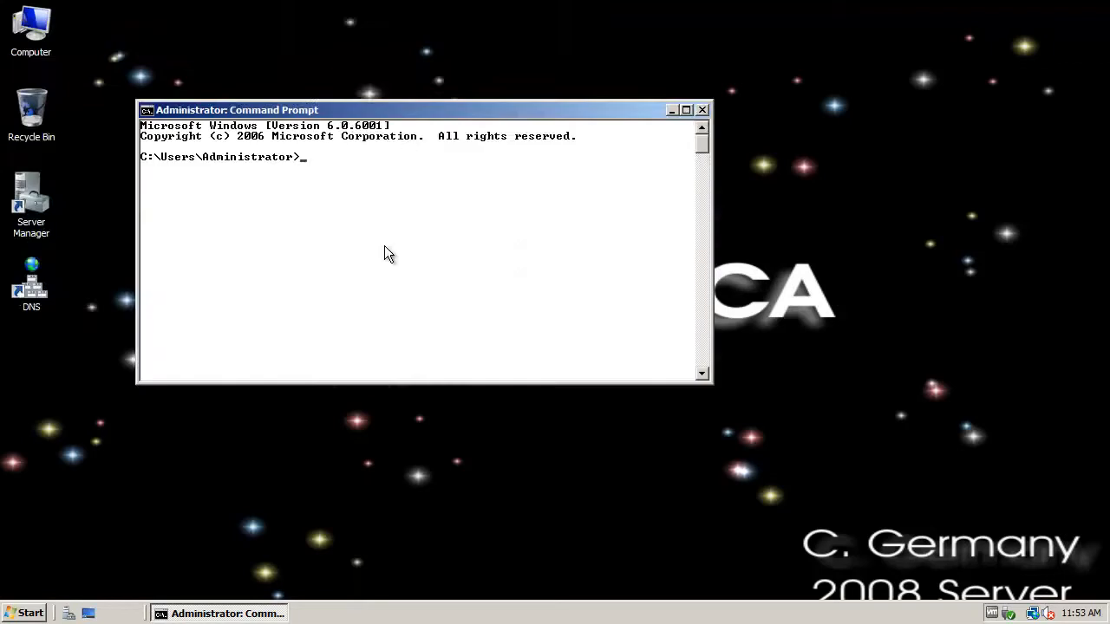
text(gpupdate /force)
key(Return)
drag(409, 111, 518, 56)
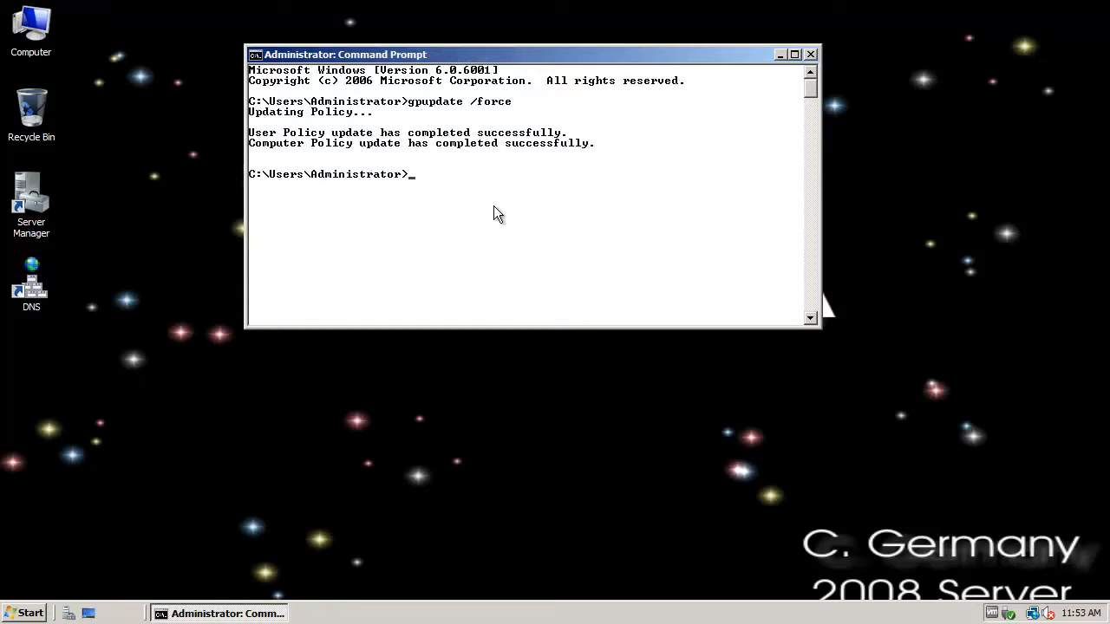
text(xit)
key(Return)
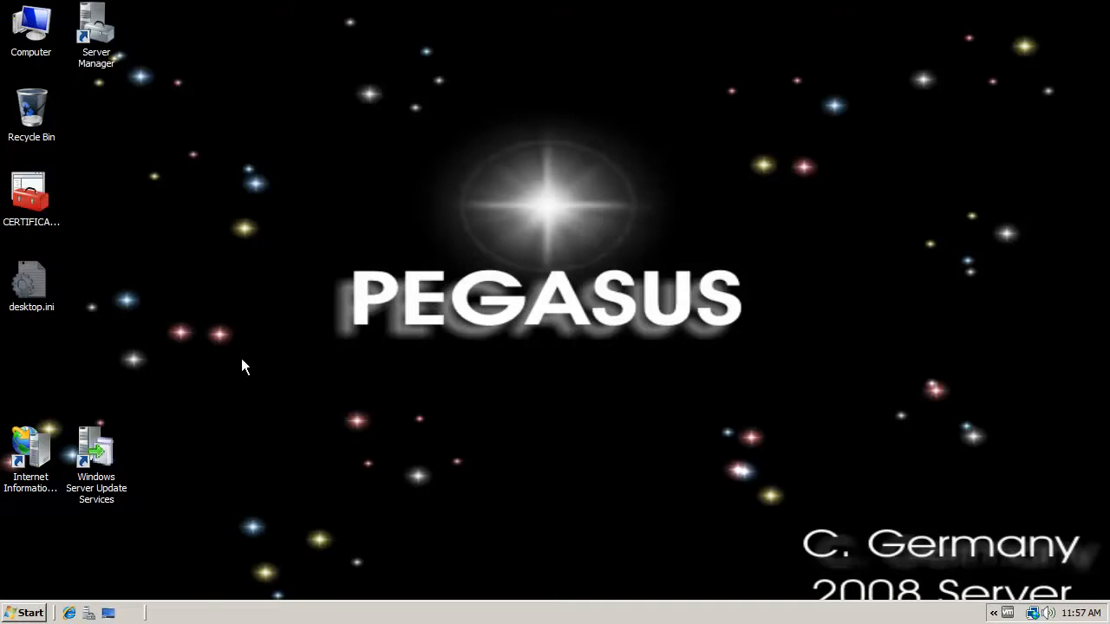
Step: Switch to PEGASUS, open Windows Server Update Services, and examine the server overview and the computers needing updates, including the percentage columns
double_click(96, 453)
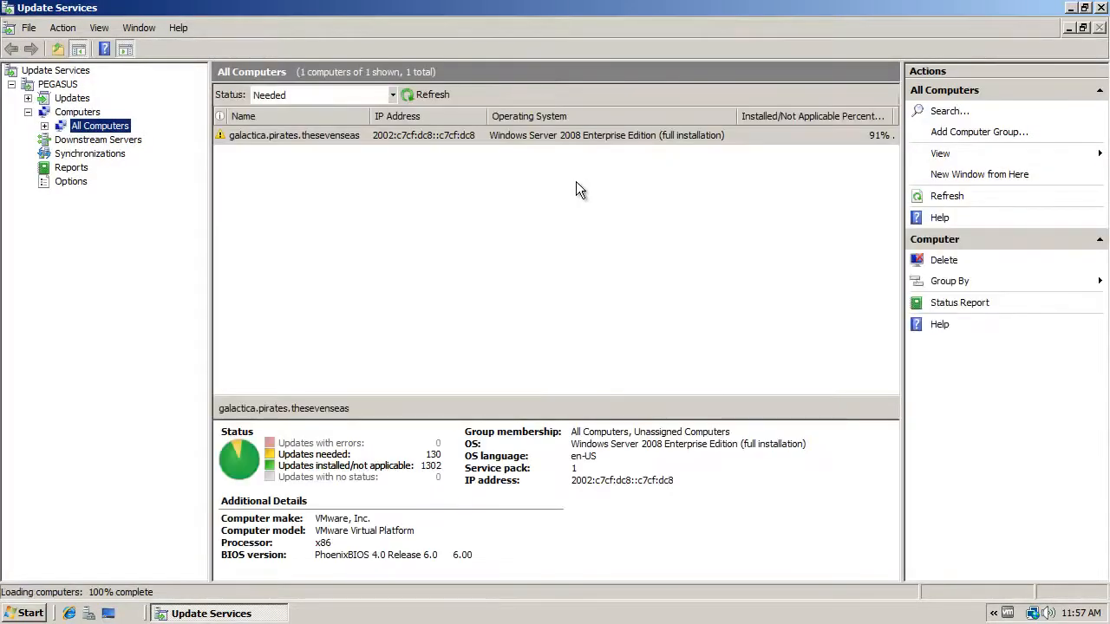
click(58, 84)
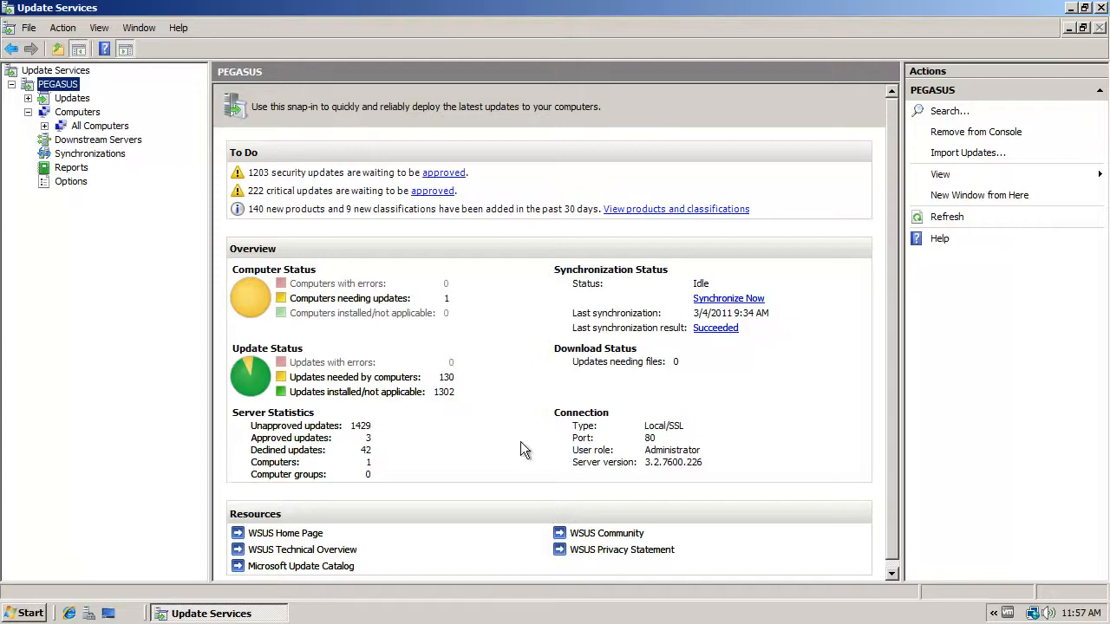
click(371, 299)
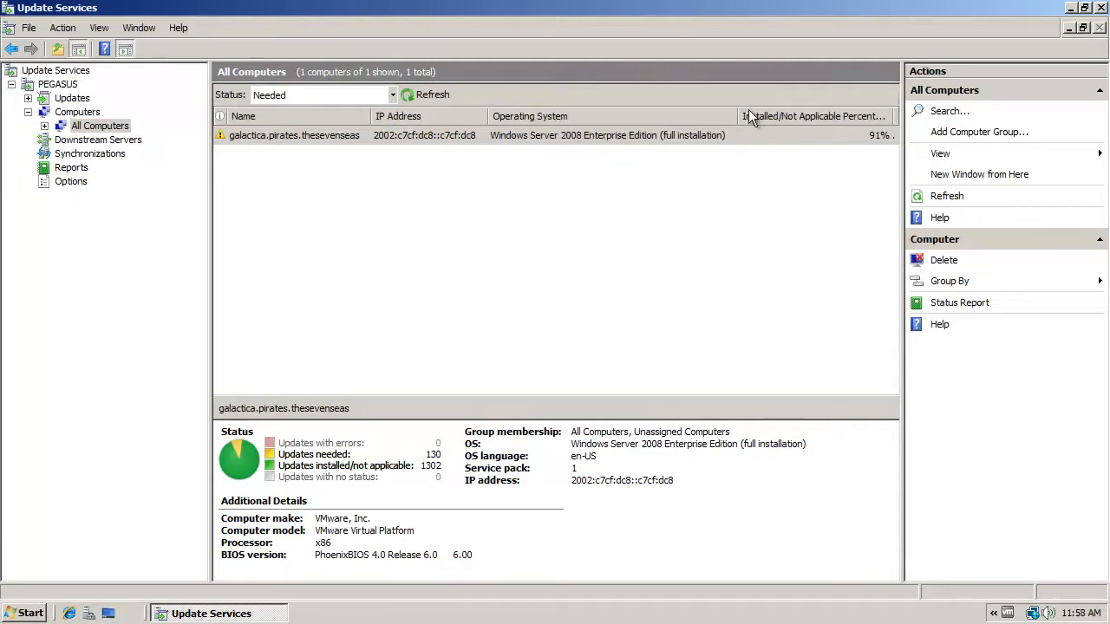
drag(735, 115, 656, 116)
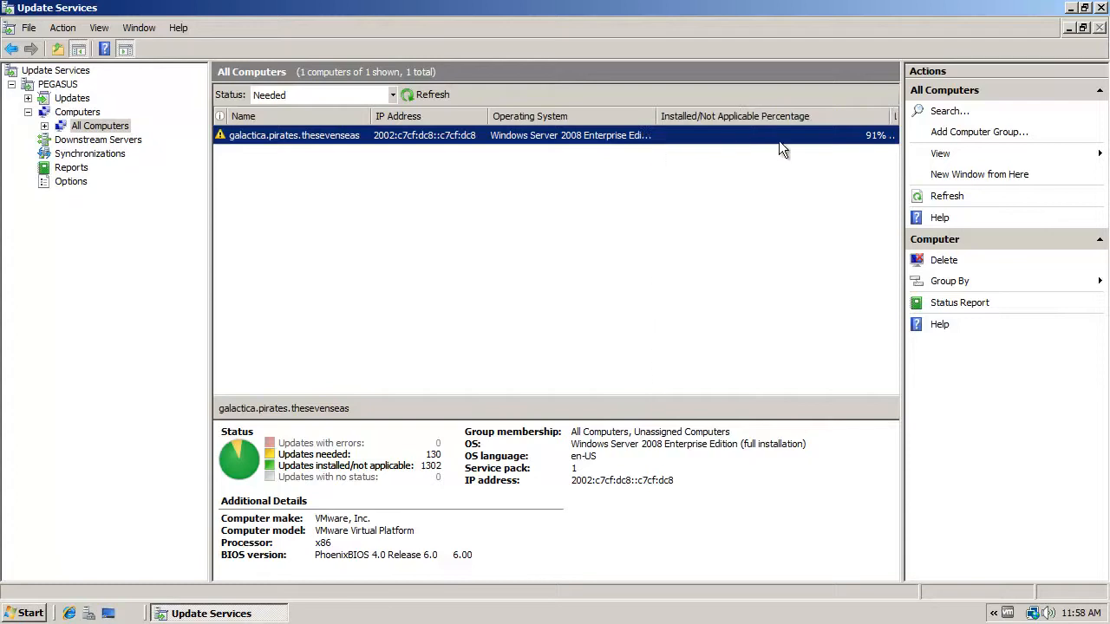
drag(886, 117, 742, 116)
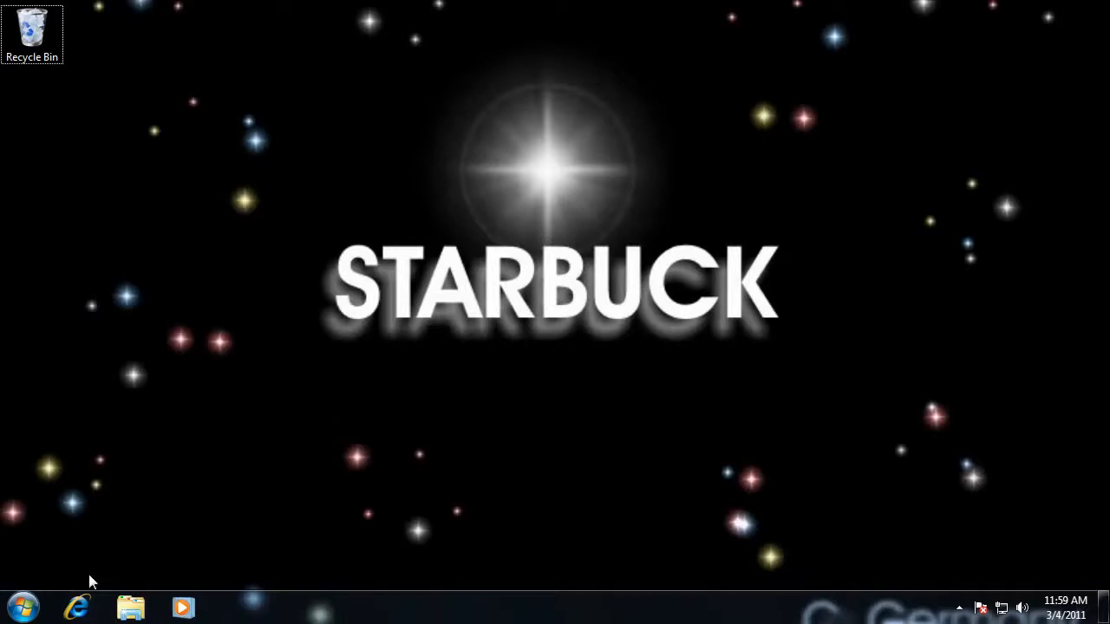
Step: Switch to the STARBUCK client, open a command prompt with cmd, and reposition its window
click(23, 607)
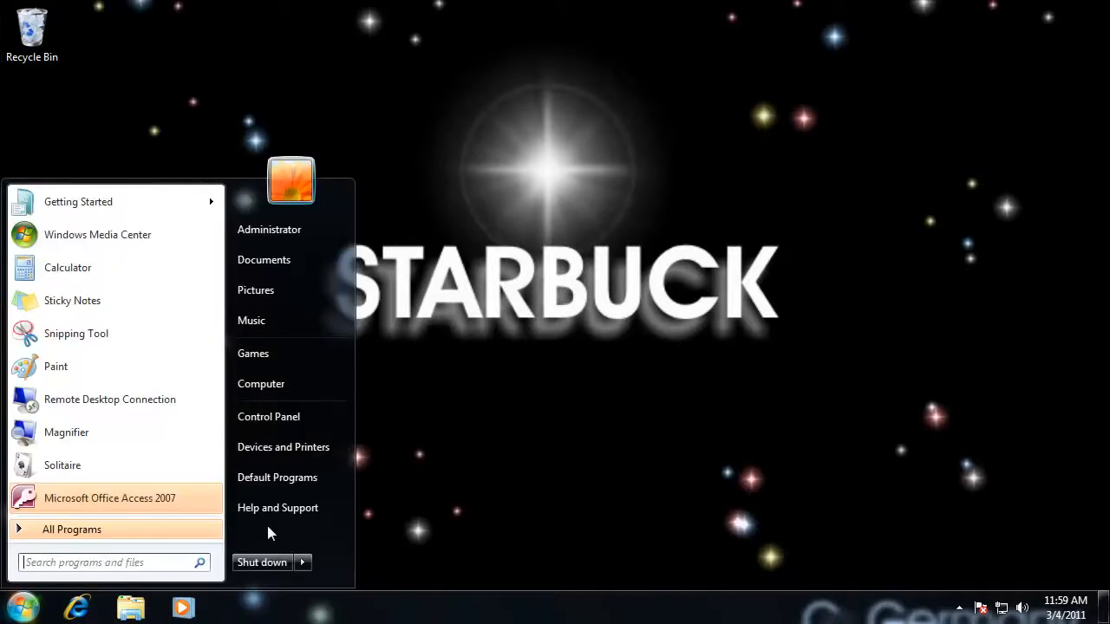
click(155, 564)
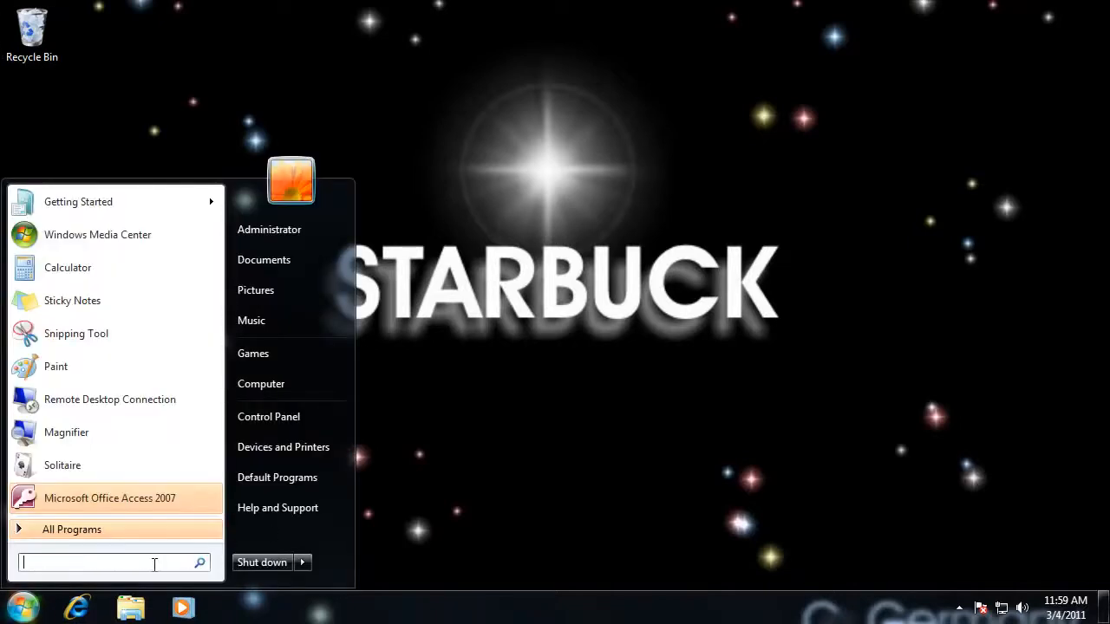
text(cmd)
key(Return)
drag(235, 124, 336, 168)
Step: Change to the root of the C: drive and force update detection with wuauclt.exe /detectnow
text(cd ..)
key(Return)
text(cd ..)
key(Return)
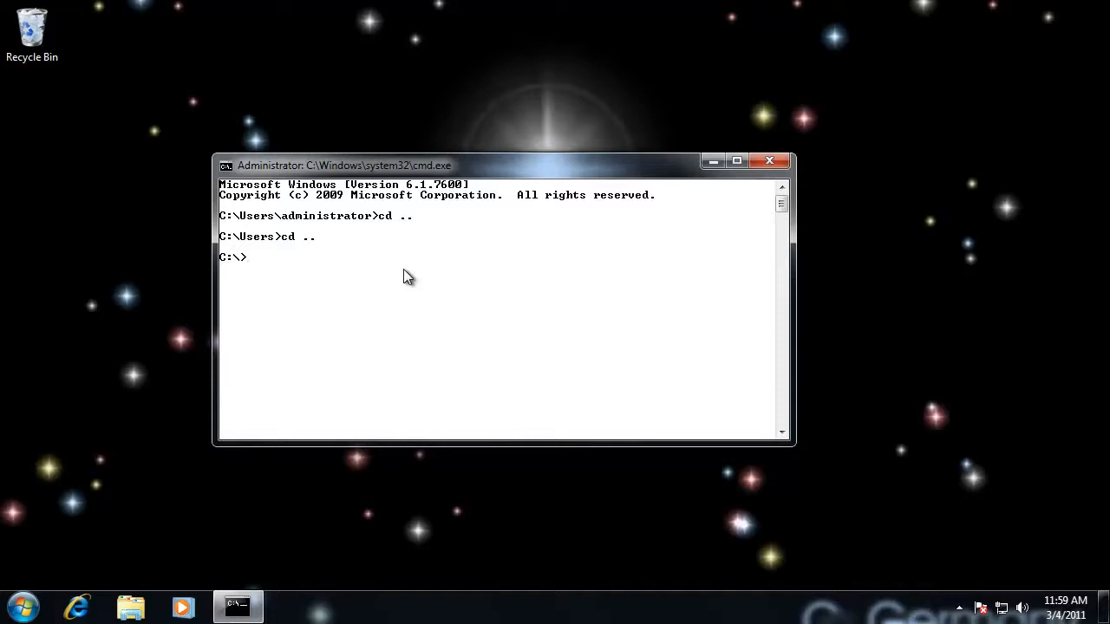
text(wuauclt)
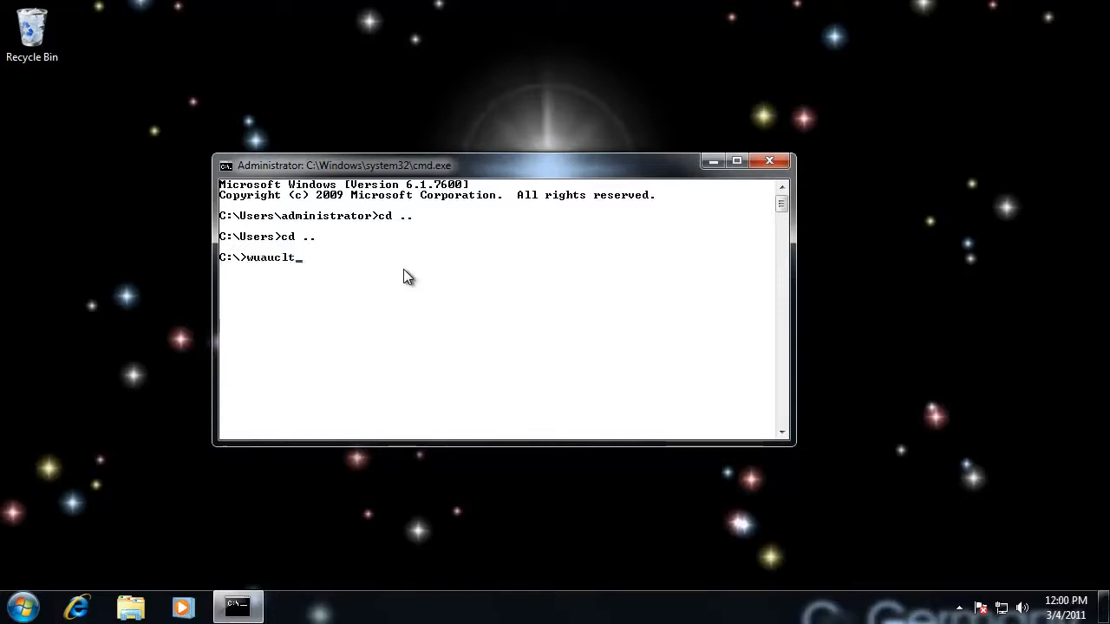
text(.exe /detectnow)
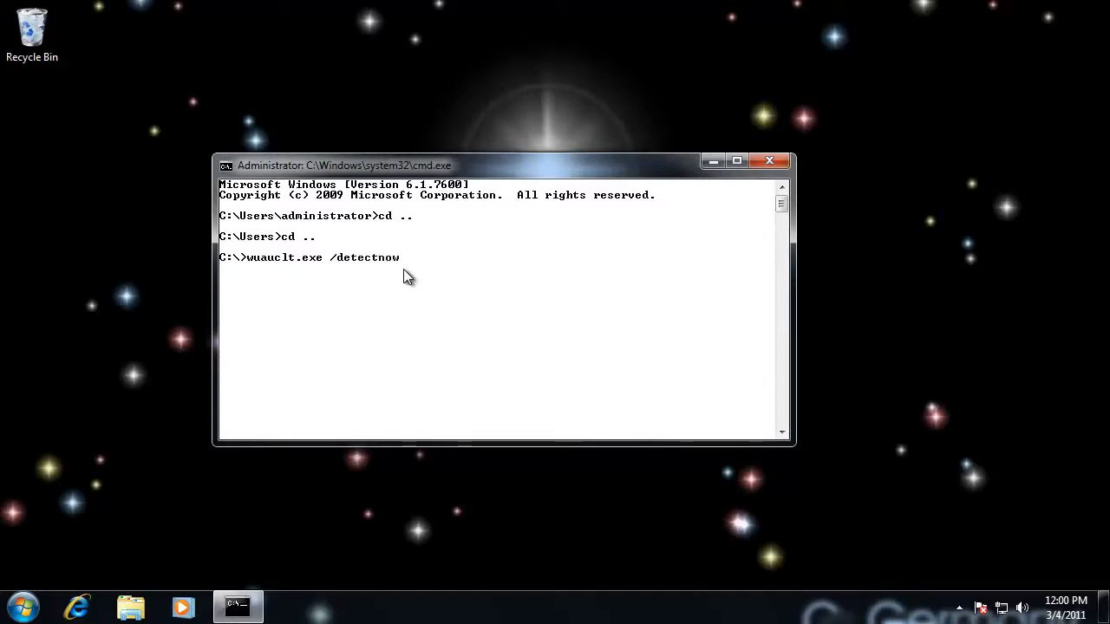
key(Return)
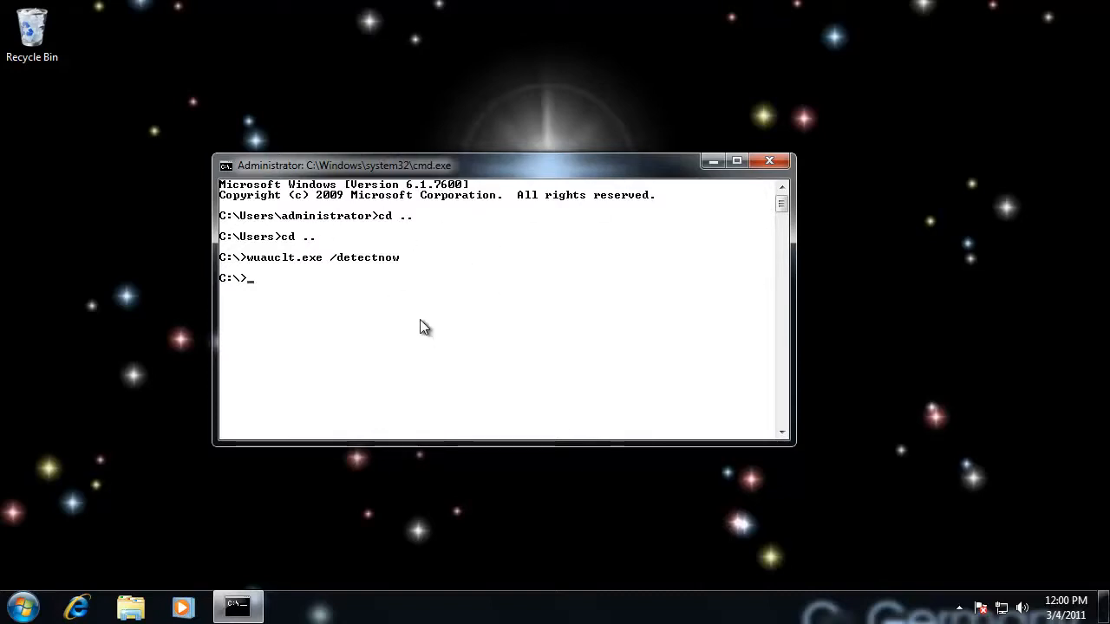
drag(612, 167, 692, 134)
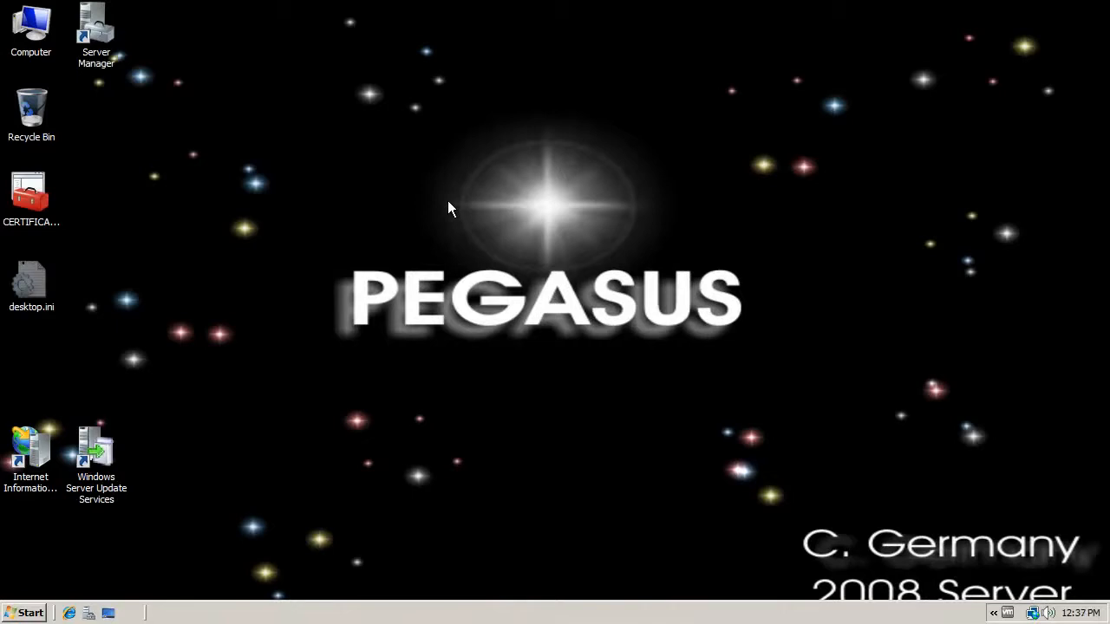
Step: Switch to PEGASUS, open Windows Server Update Services, and examine the computers needing updates and the status details of GALACTICA and STARBUCK
click(105, 458)
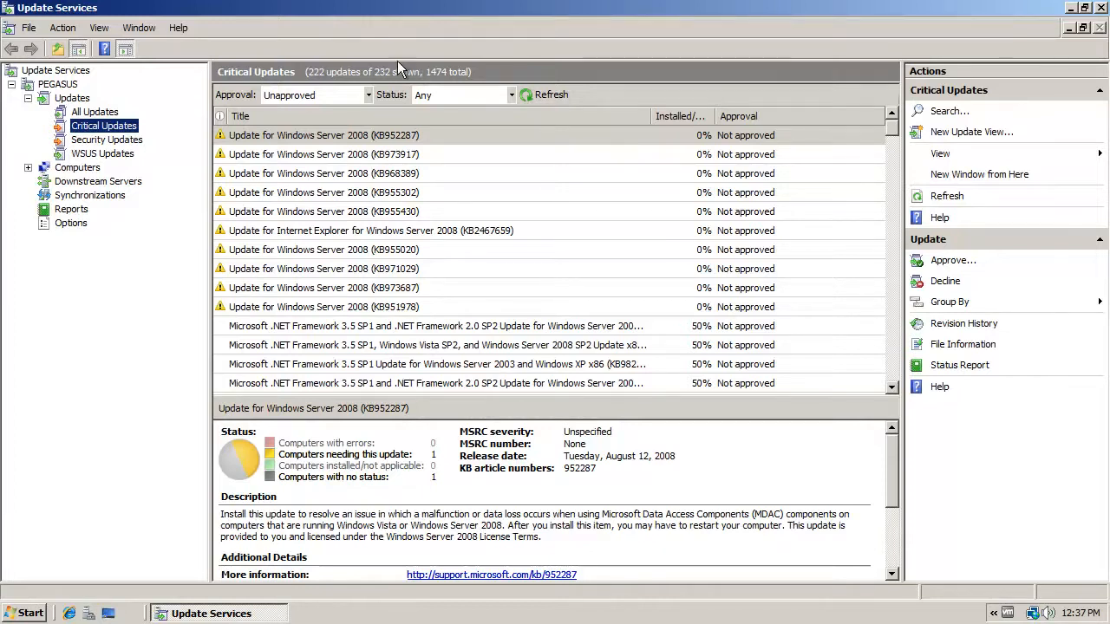
click(71, 85)
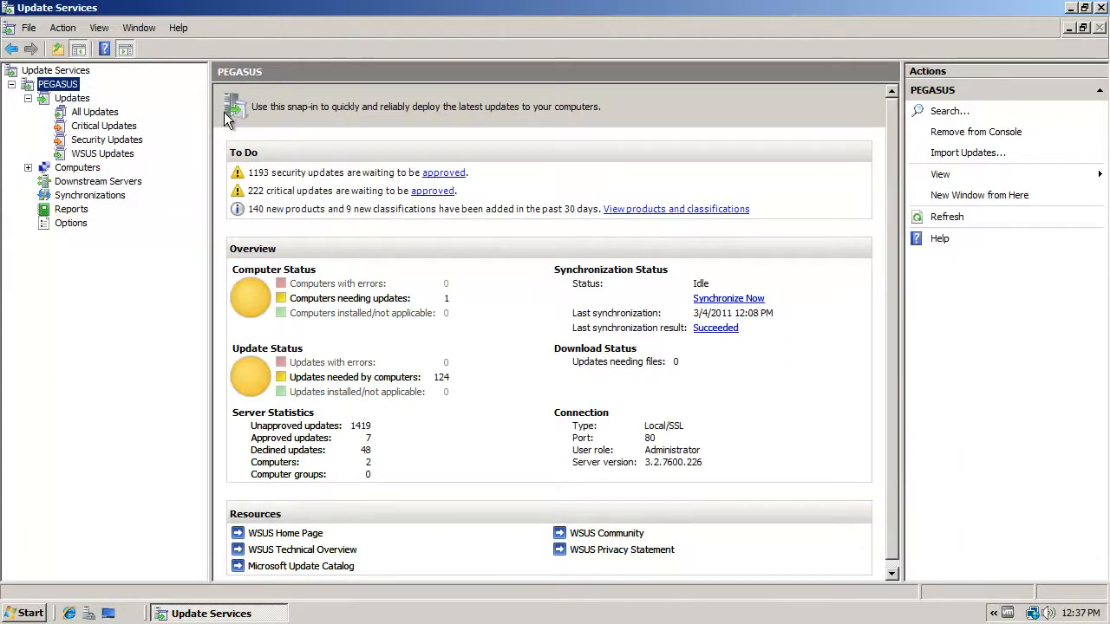
click(380, 298)
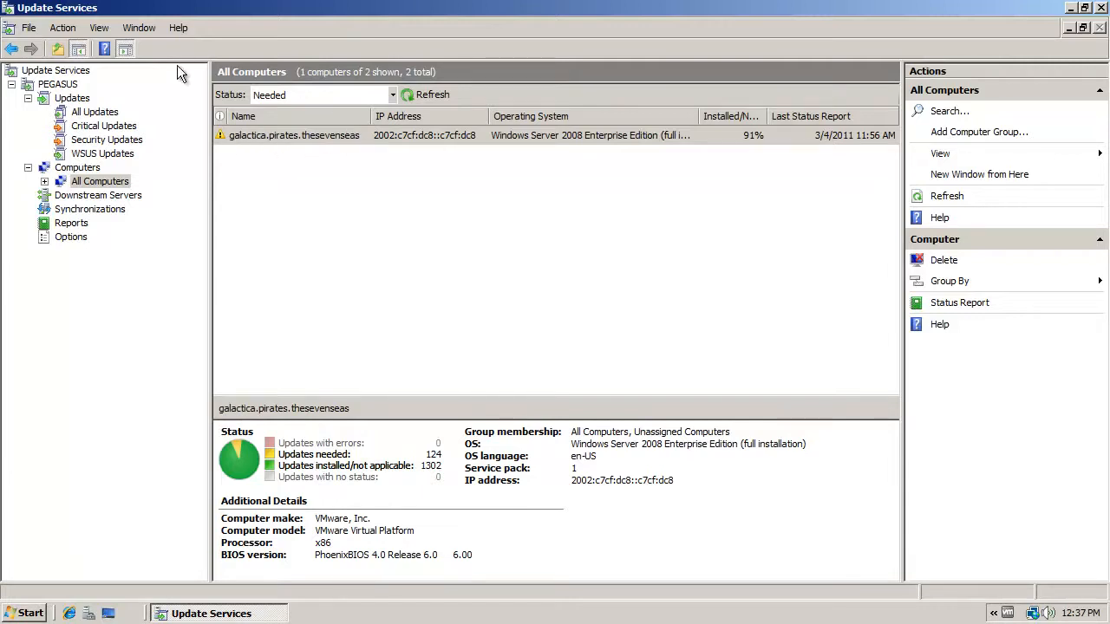
click(11, 50)
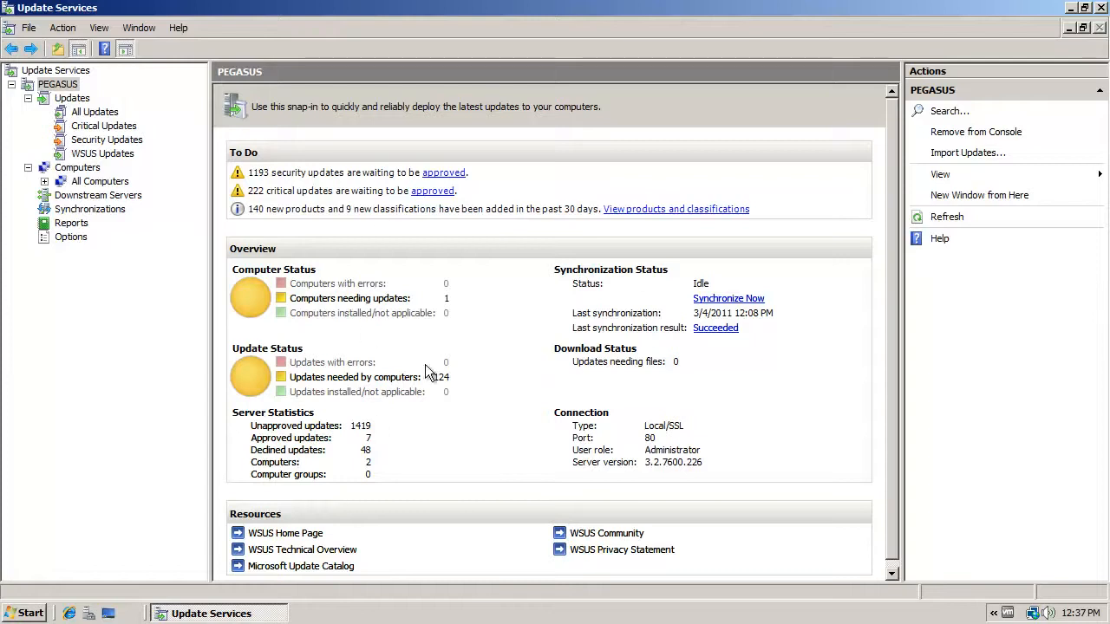
click(276, 462)
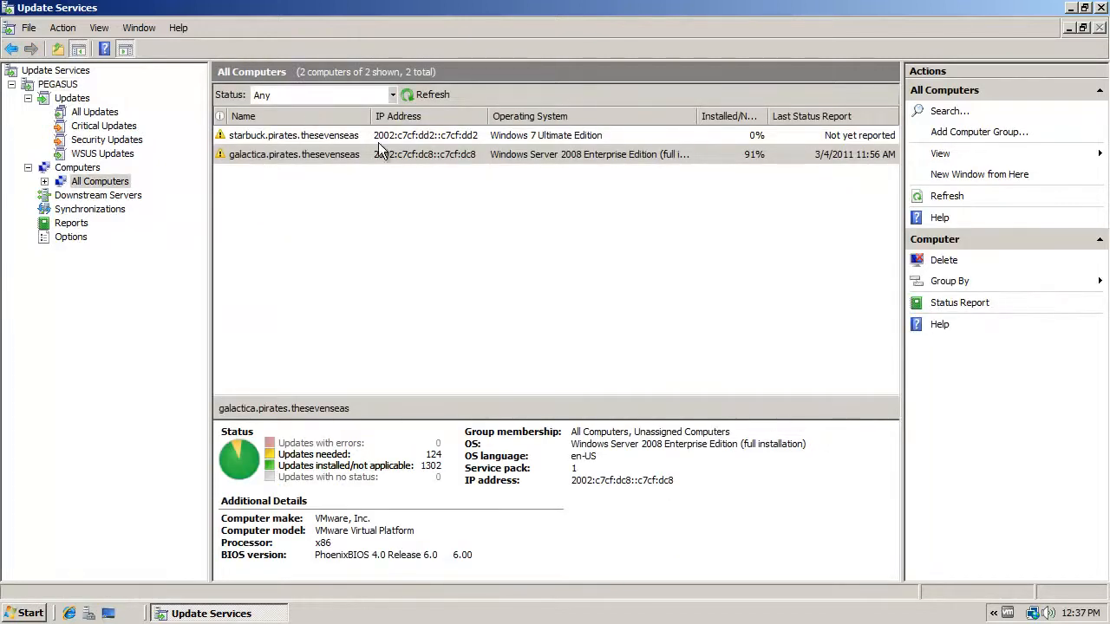
click(291, 158)
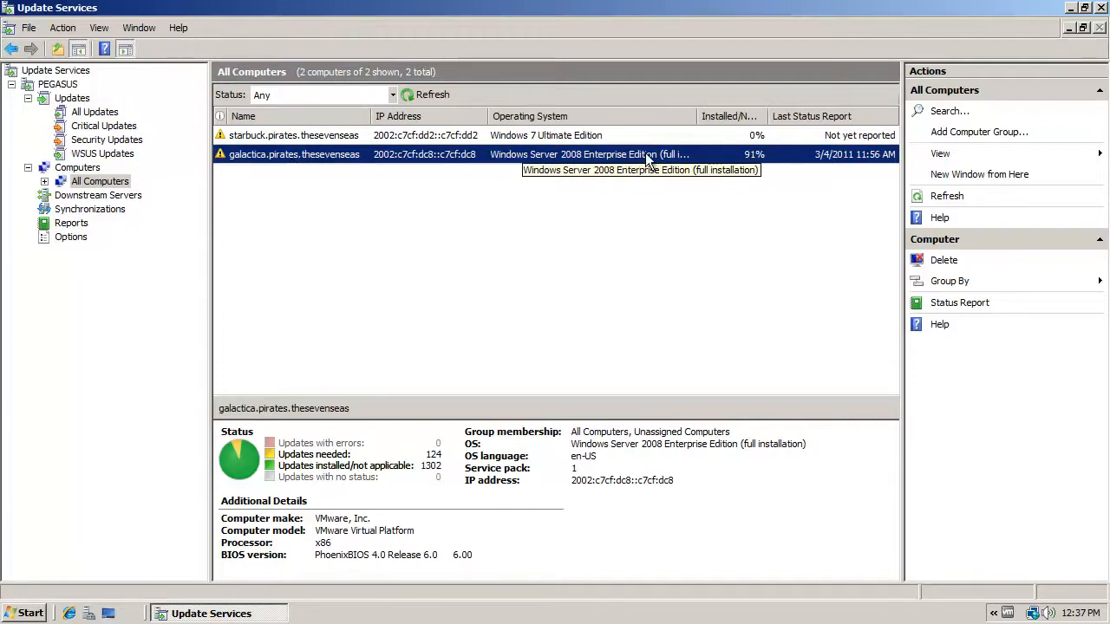
click(272, 136)
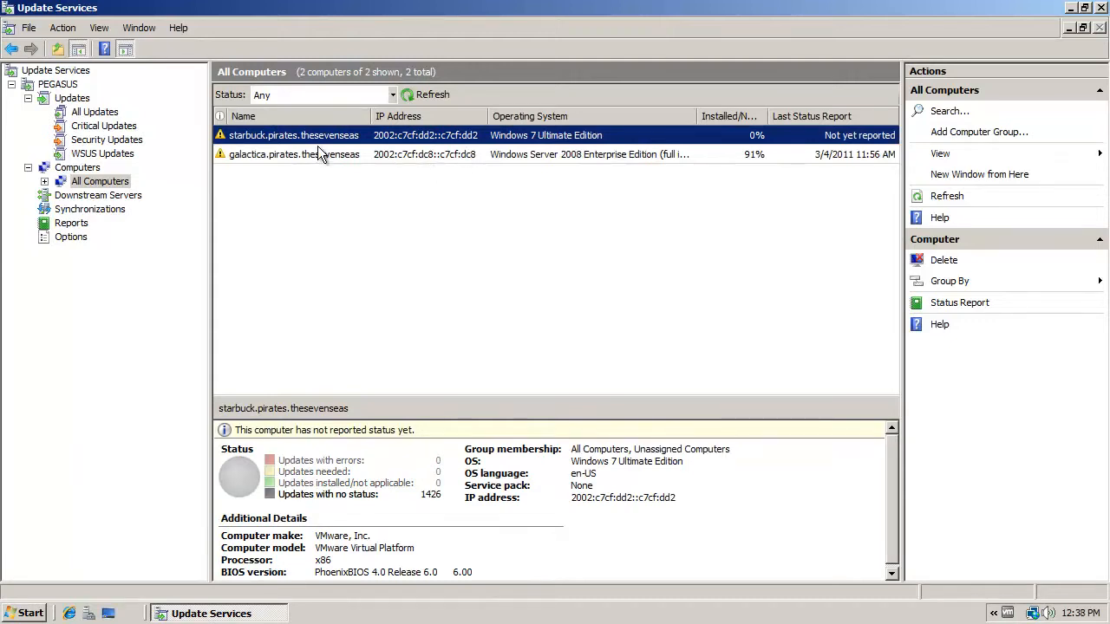
click(11, 49)
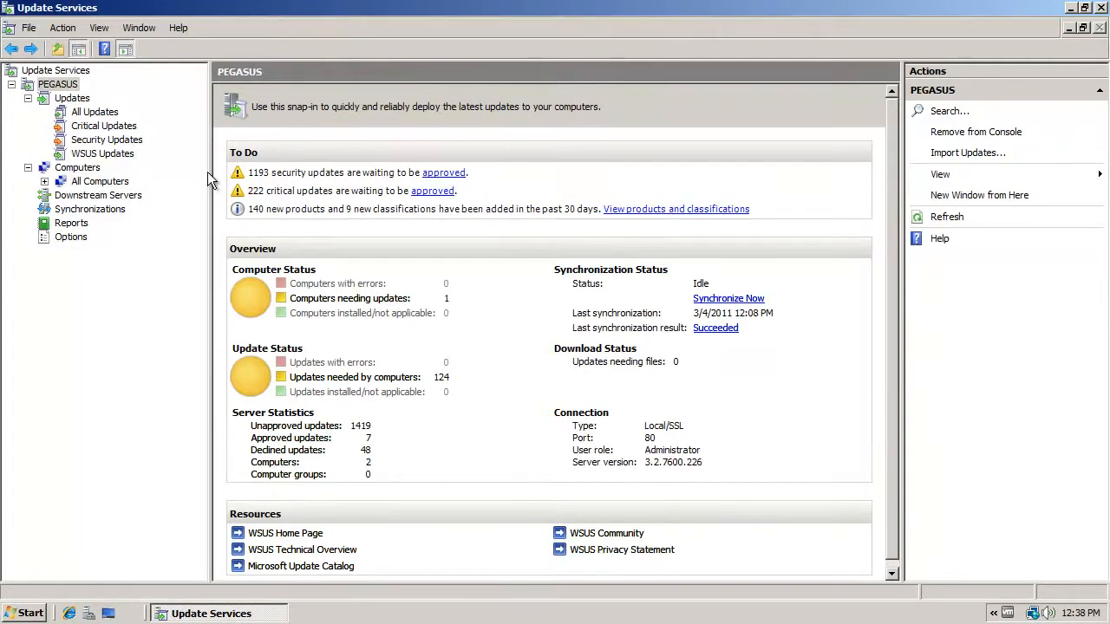
Step: Review the synchronization history, the server options, and the product list in Products and Classifications, leaving the dialog without changes
click(95, 209)
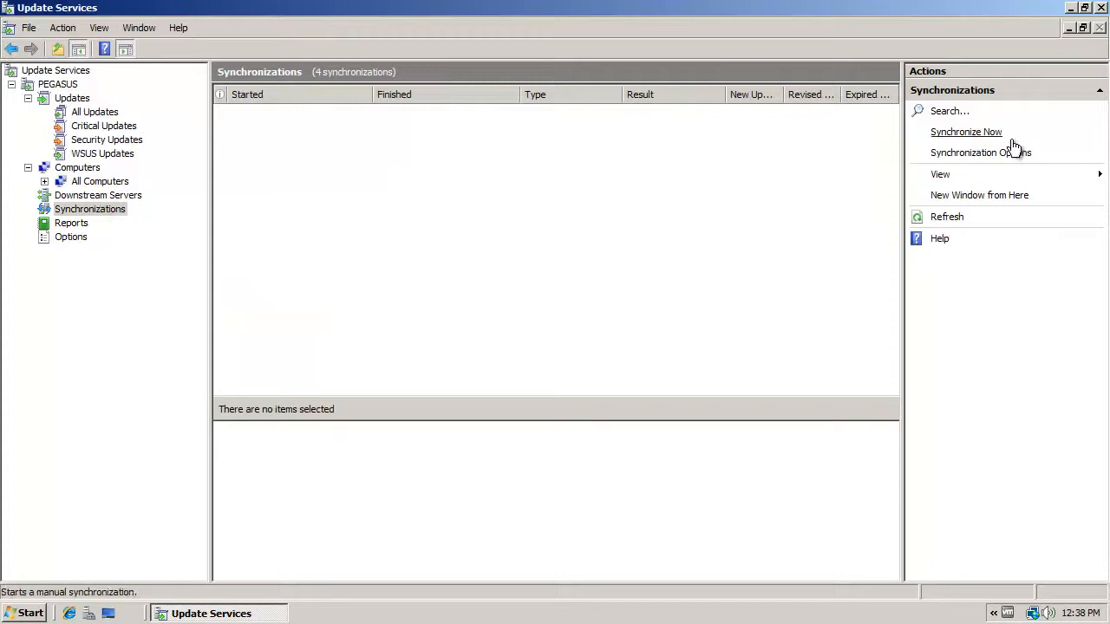
click(972, 136)
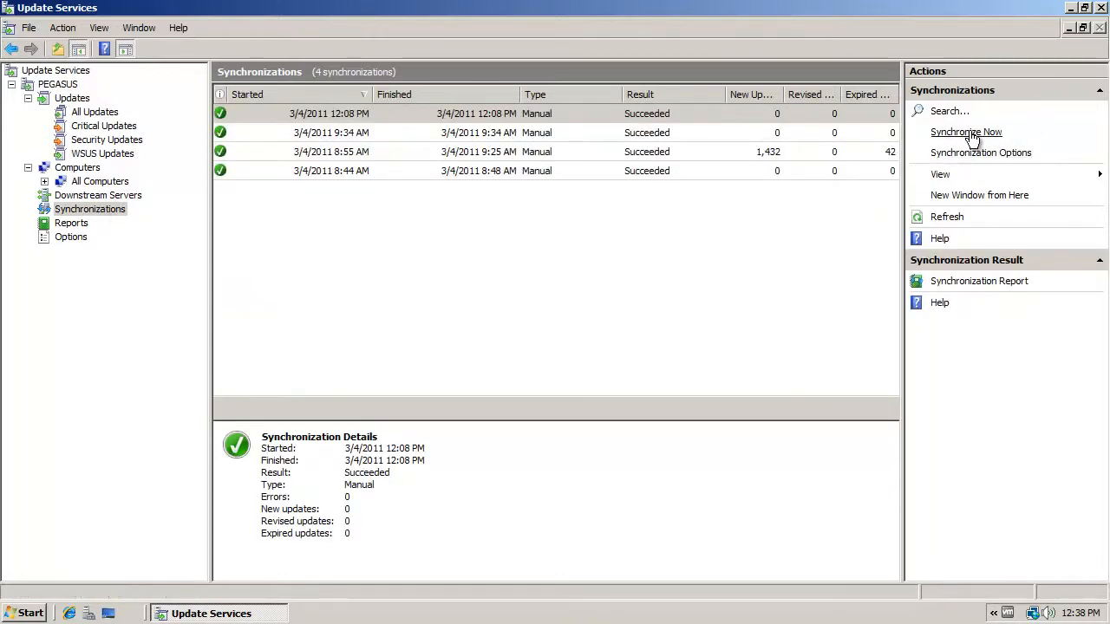
click(937, 154)
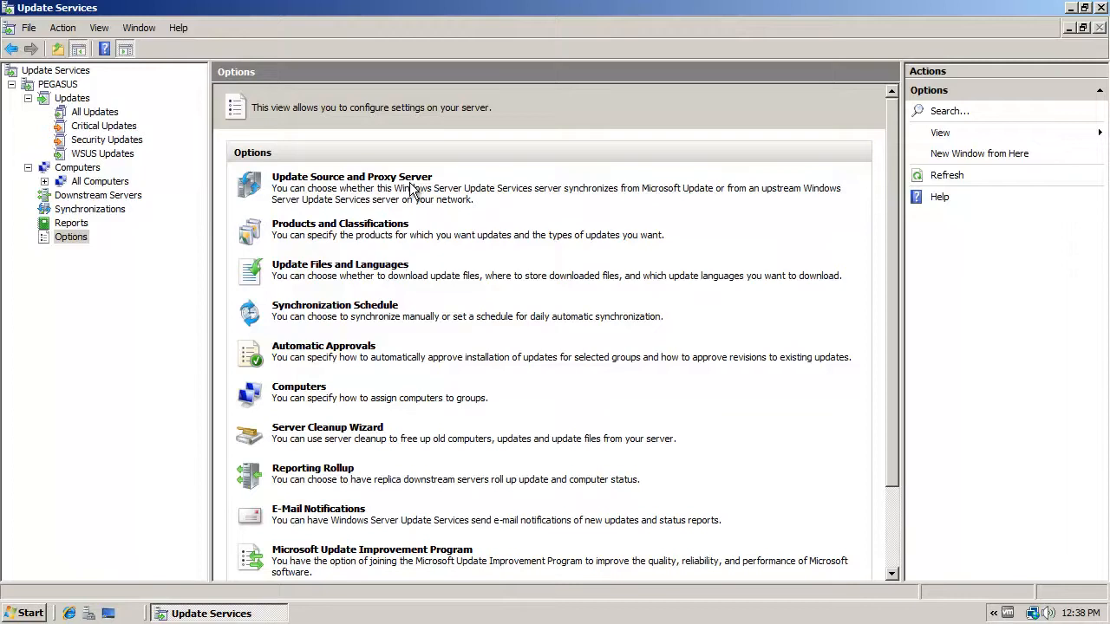
click(357, 225)
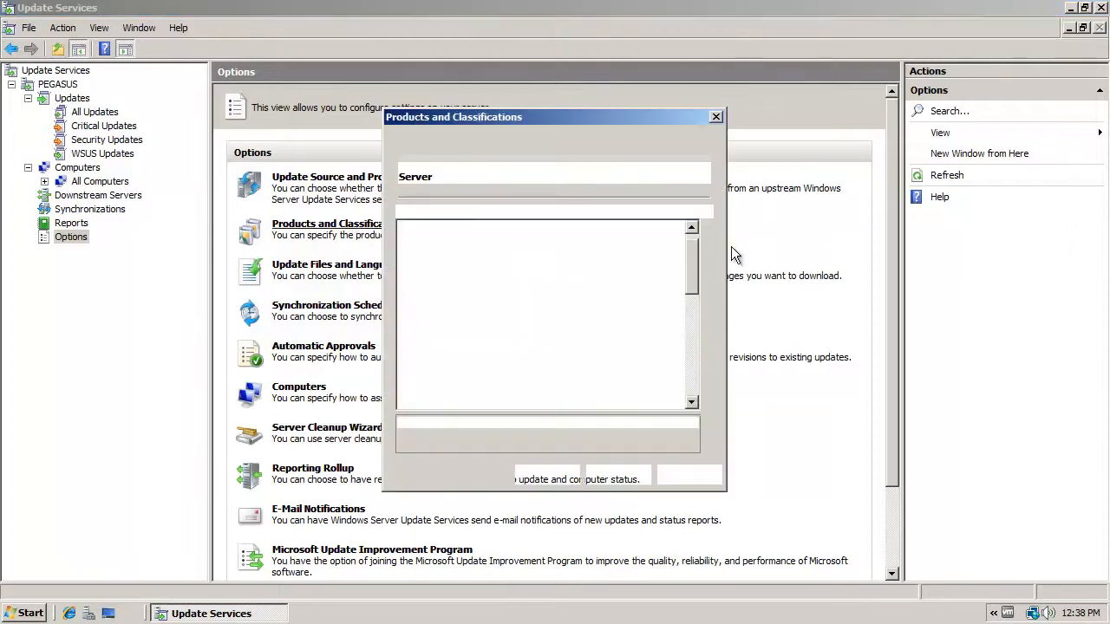
mouse_move(694, 237)
mouse_down()
mouse_move(707, 380)
mouse_move(695, 314)
mouse_up()
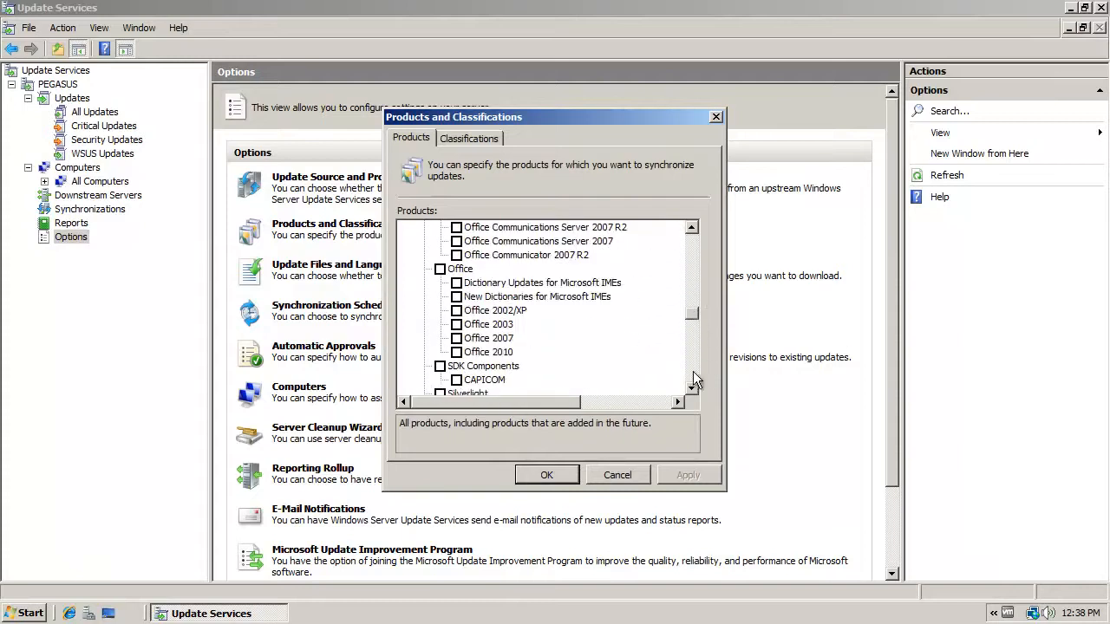
click(618, 475)
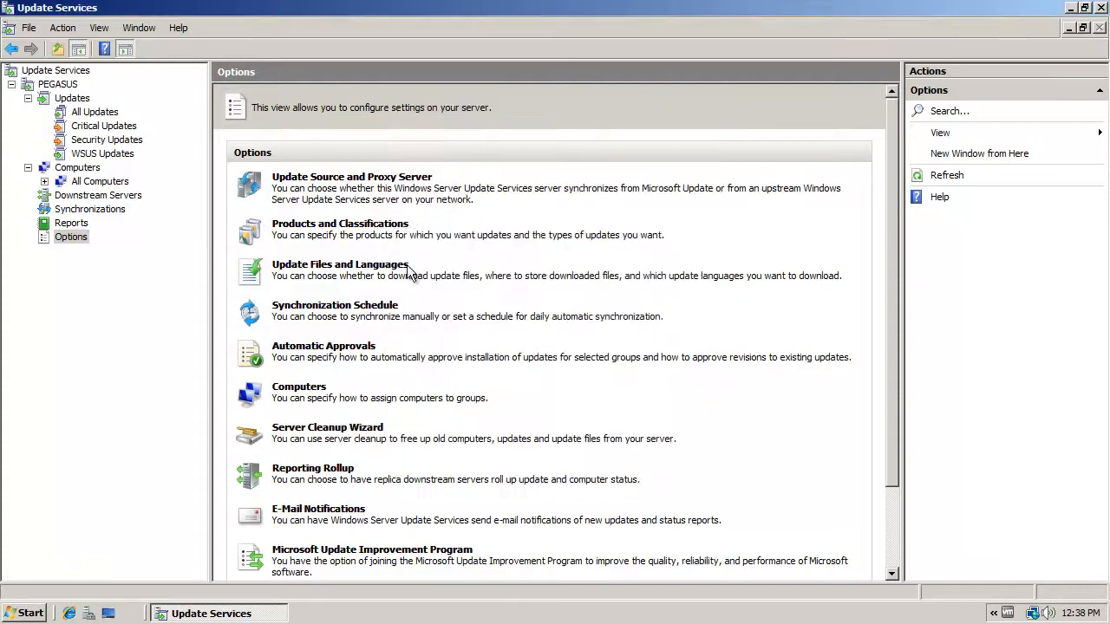
Step: Approve the critical Windows Server 2008 updates KB955020, KB971029, KB973687 and KB951978 for install on the Unassigned Computers group
click(50, 85)
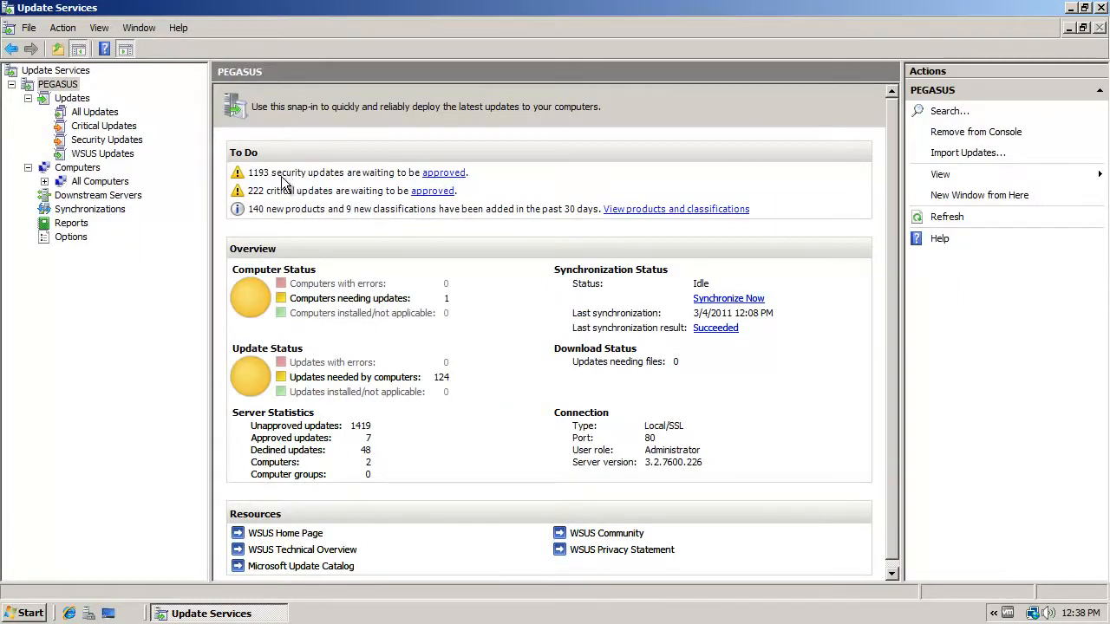
click(447, 192)
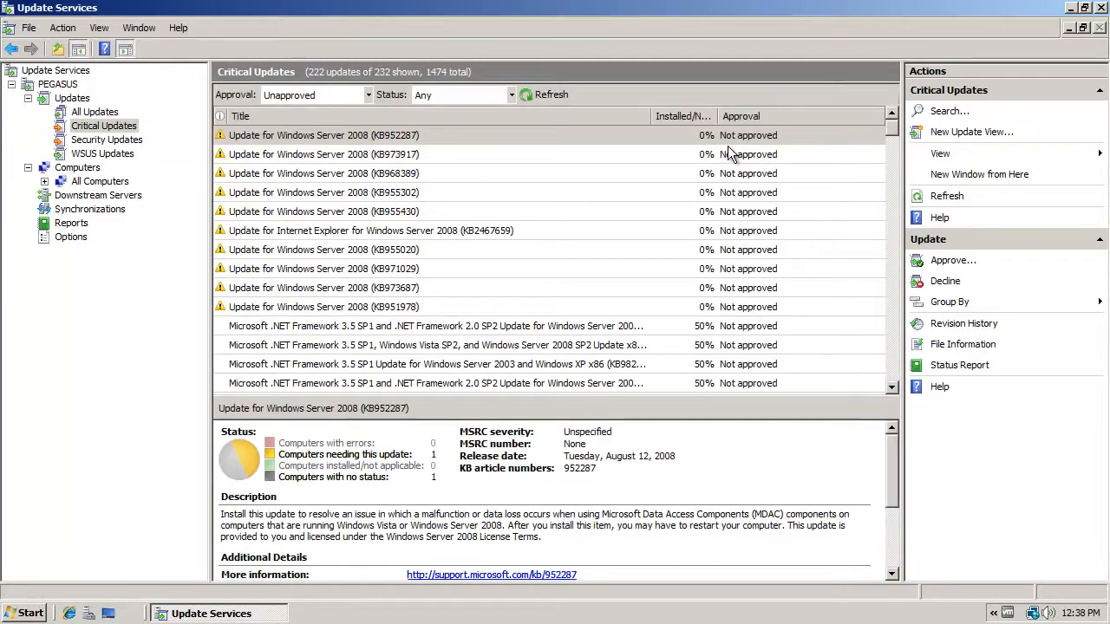
click(442, 250)
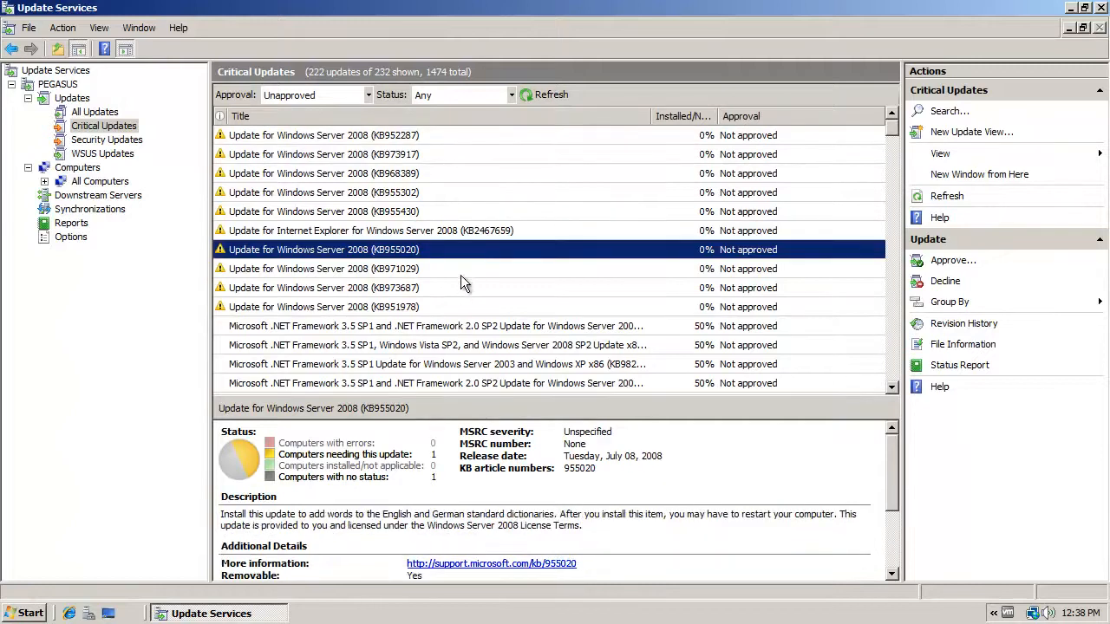
shift+click(434, 308)
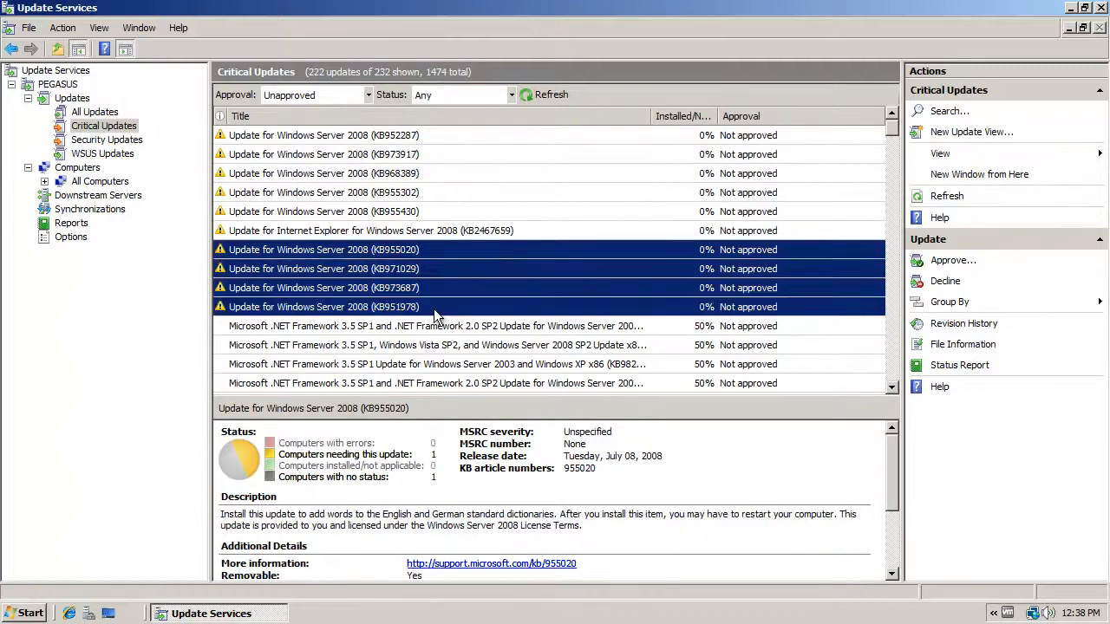
right_click(510, 252)
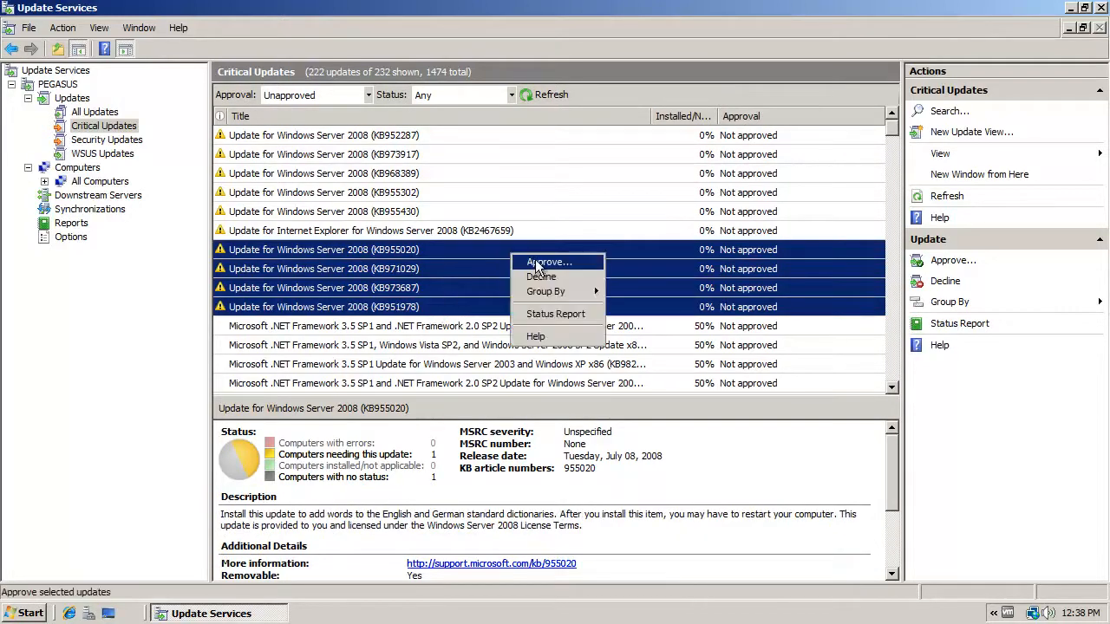
click(538, 263)
click(404, 286)
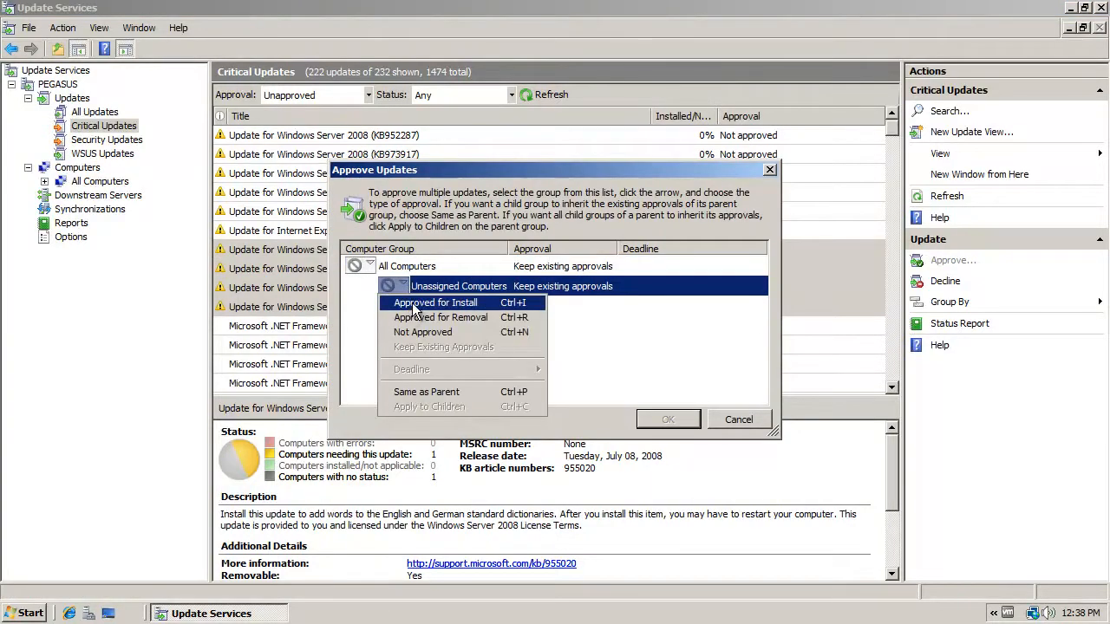
click(414, 306)
click(672, 418)
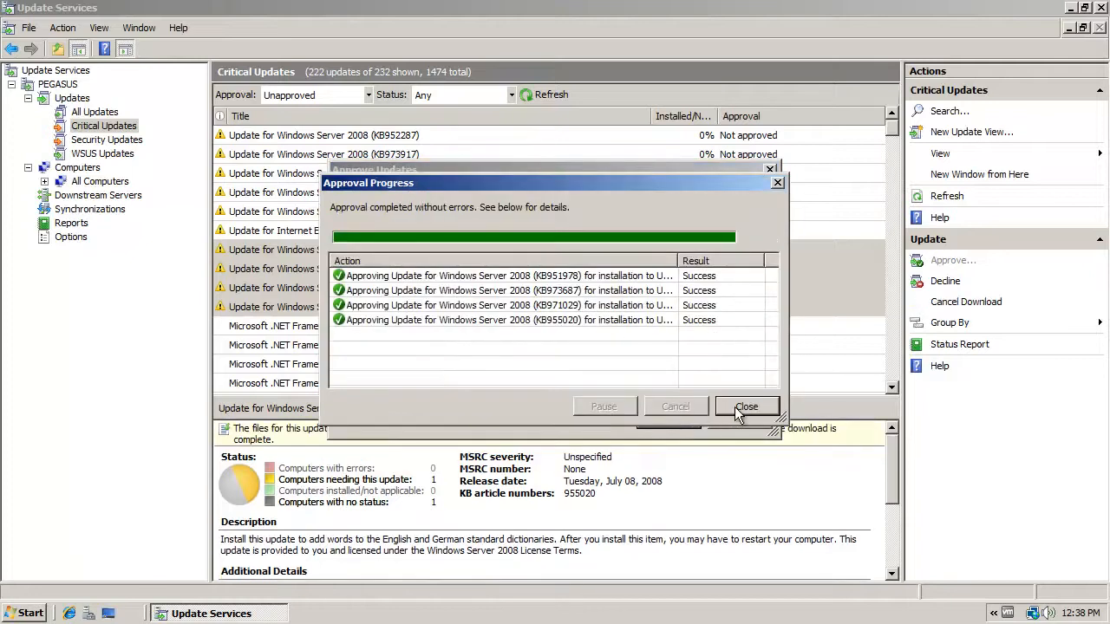
click(735, 406)
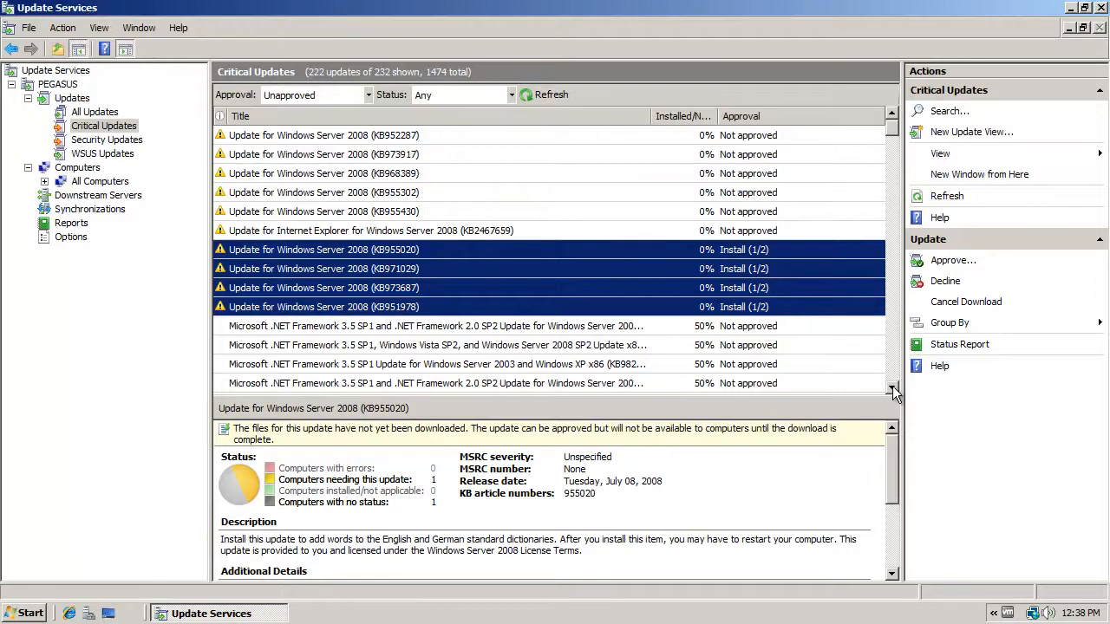
Step: Approve the critical update for Windows 7 x64-based systems (KB977632) for install on the Unassigned Computers group
drag(891, 392, 891, 392)
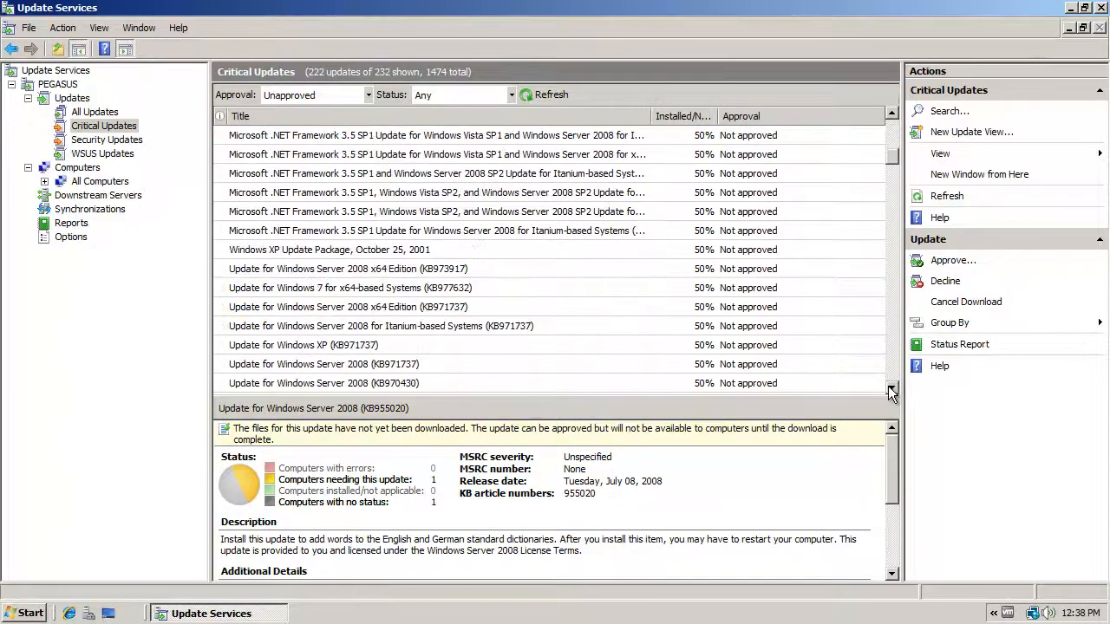
click(413, 292)
right_click(412, 296)
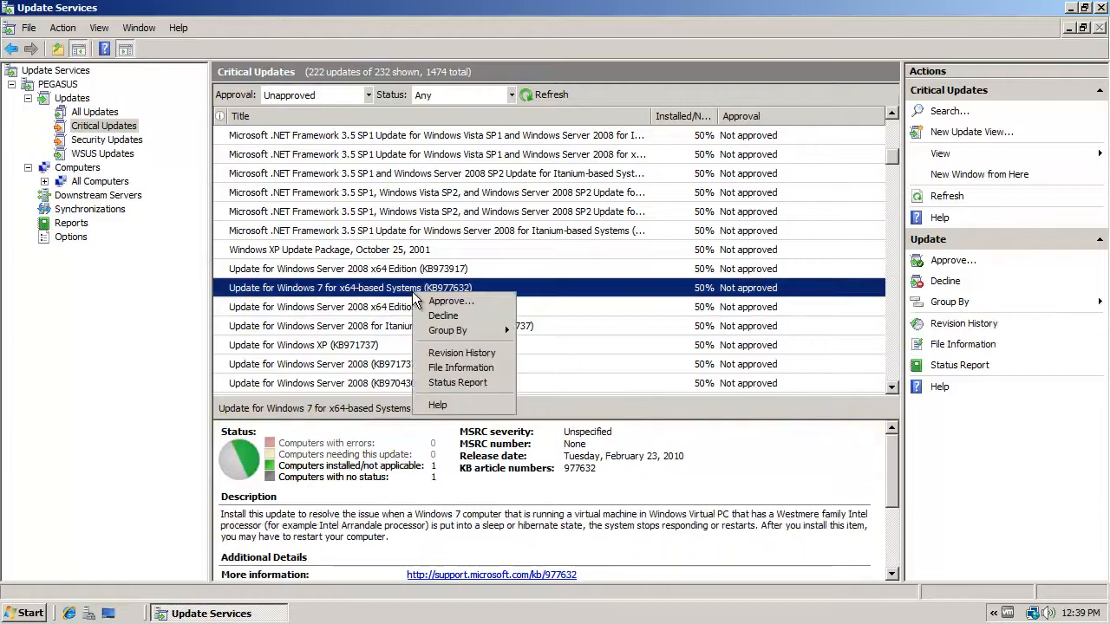
click(436, 299)
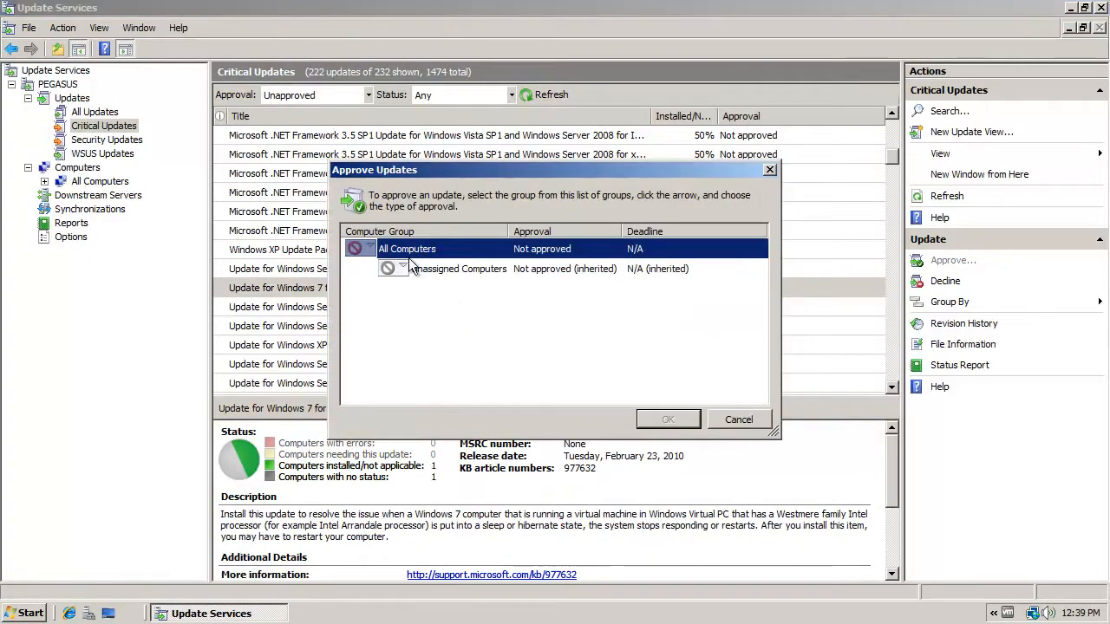
click(403, 268)
click(424, 286)
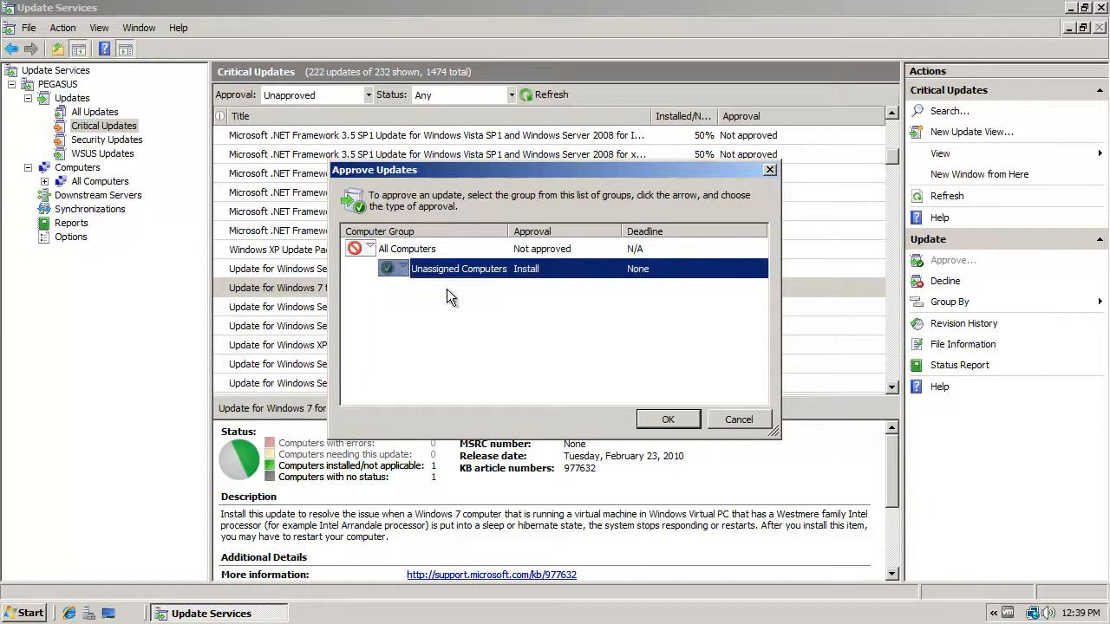
click(669, 419)
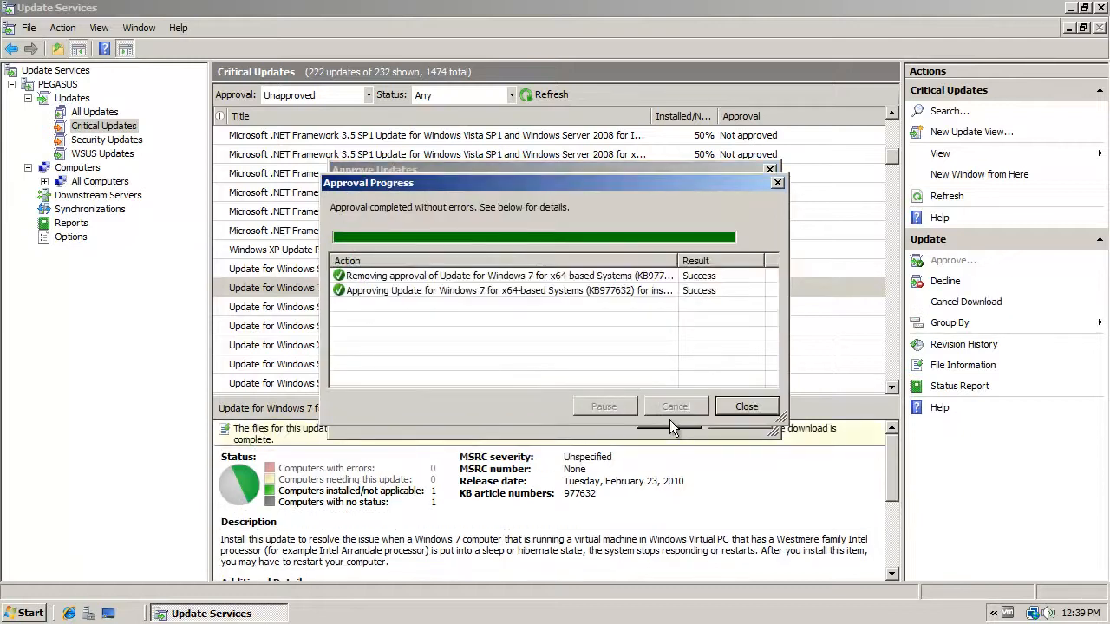
click(746, 406)
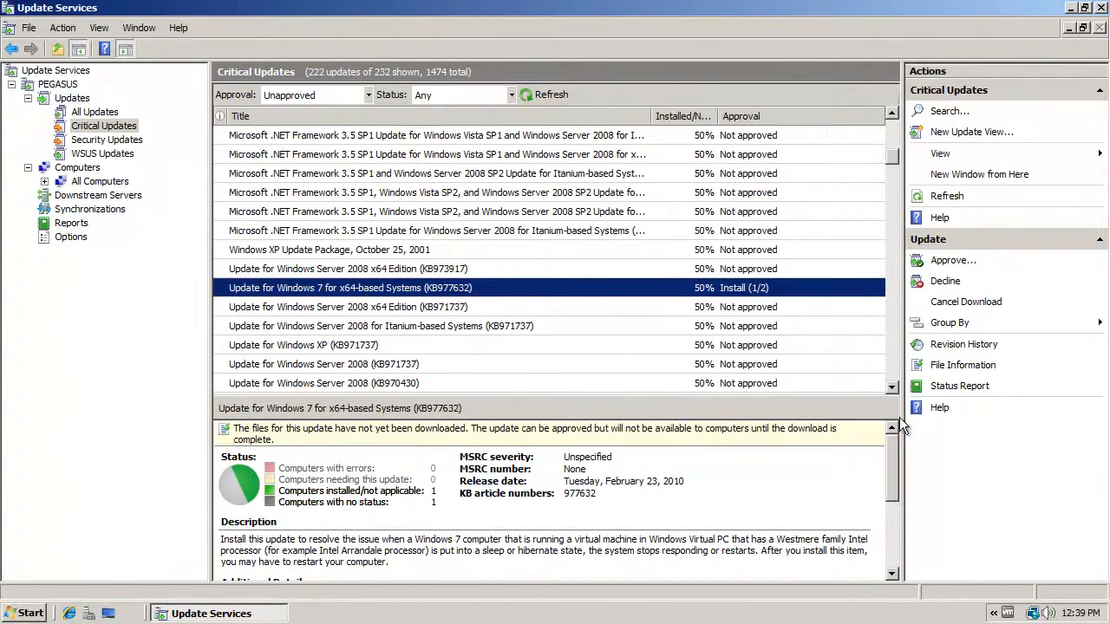
drag(894, 390, 893, 389)
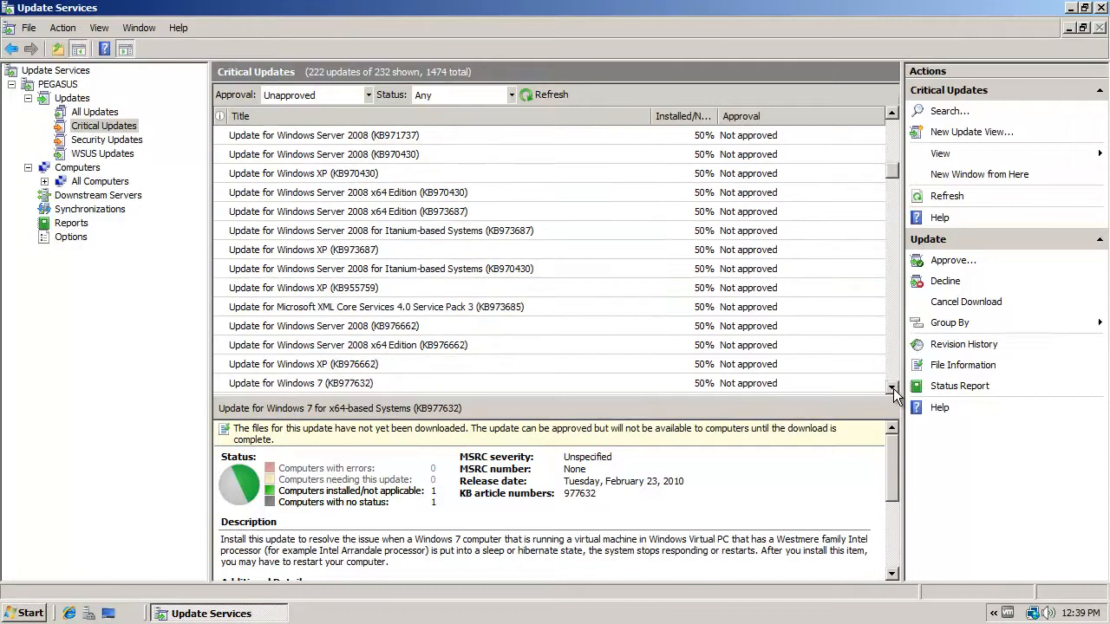
click(892, 114)
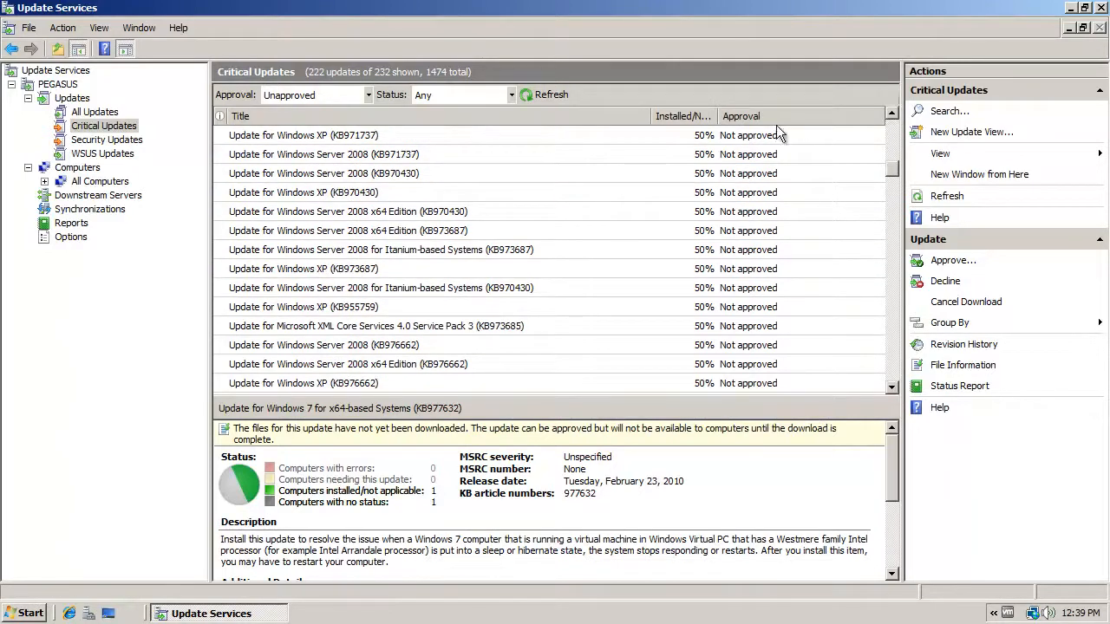
Step: Approve the critical update for Windows XP (KB970430) for install on the Unassigned Computers group
right_click(347, 190)
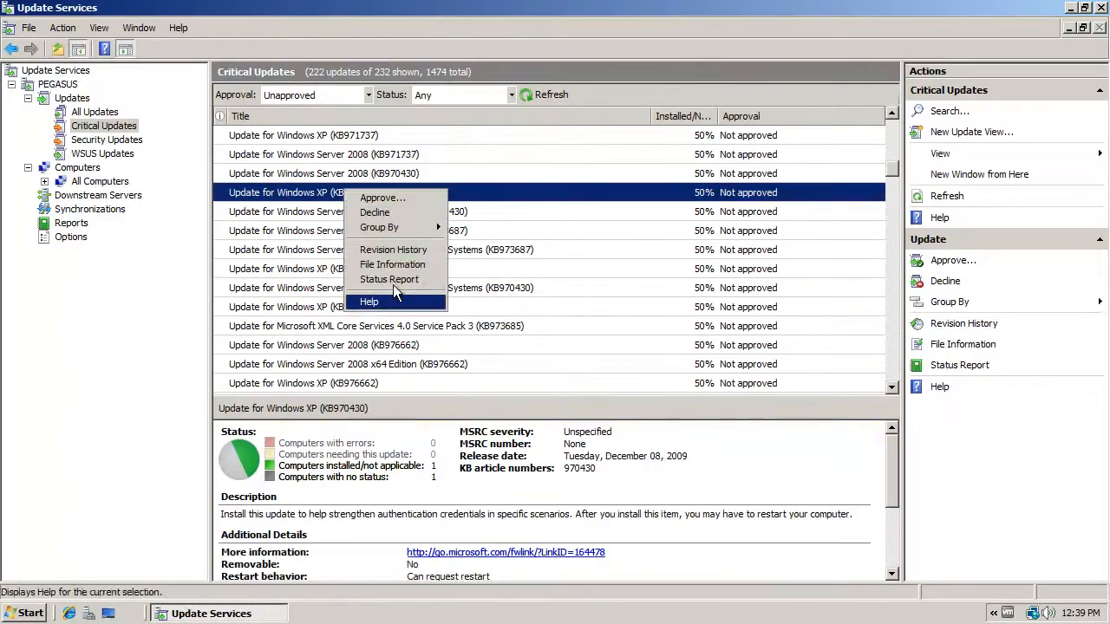
click(382, 198)
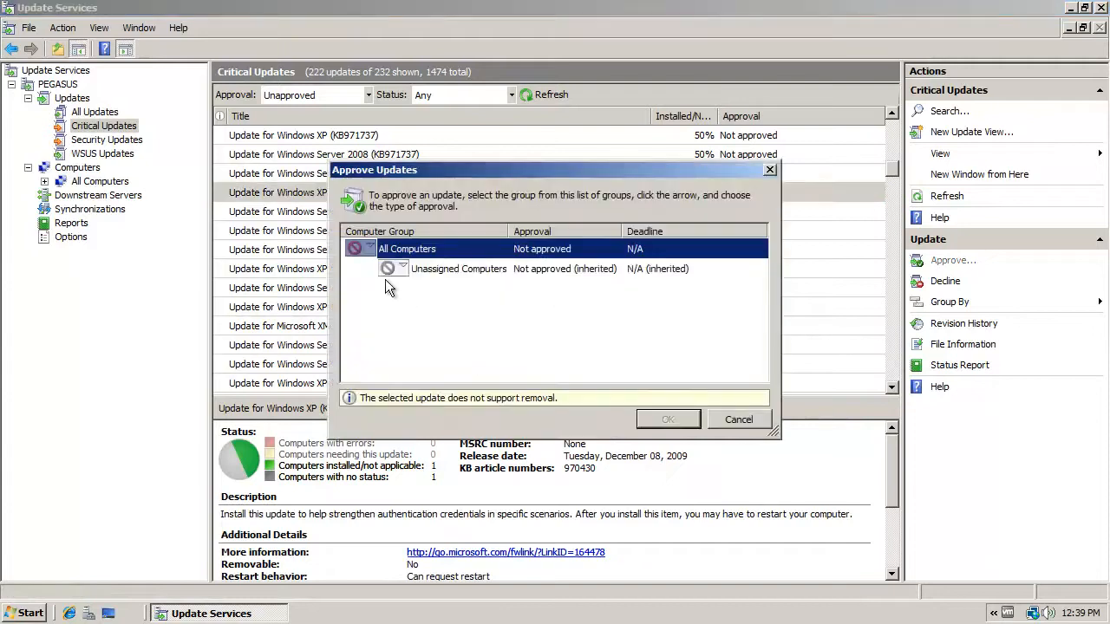
click(406, 269)
click(436, 285)
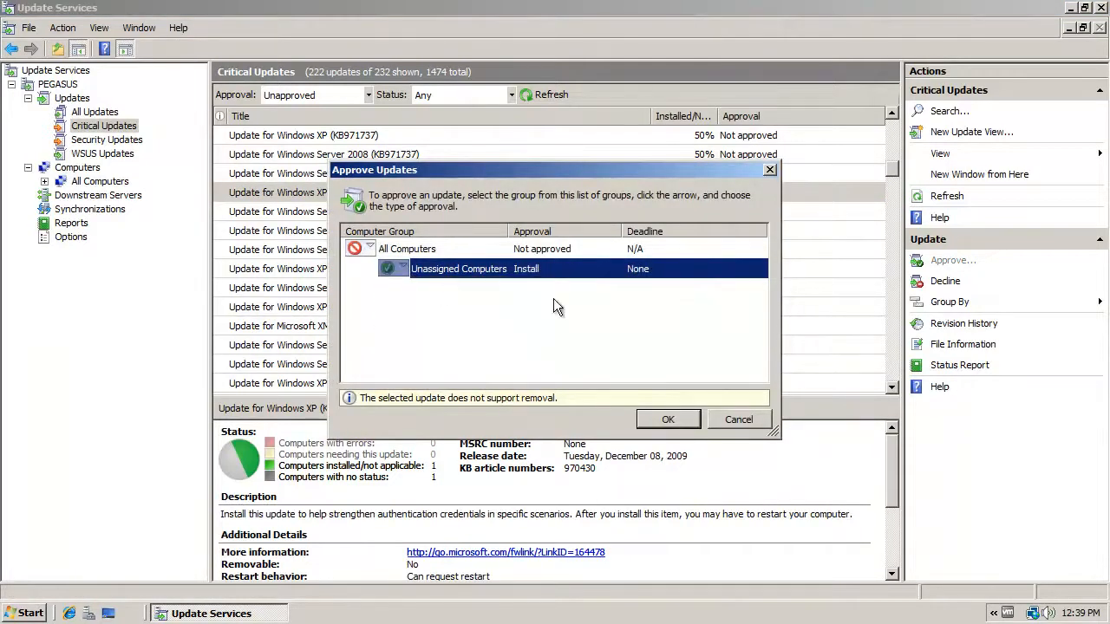
click(680, 421)
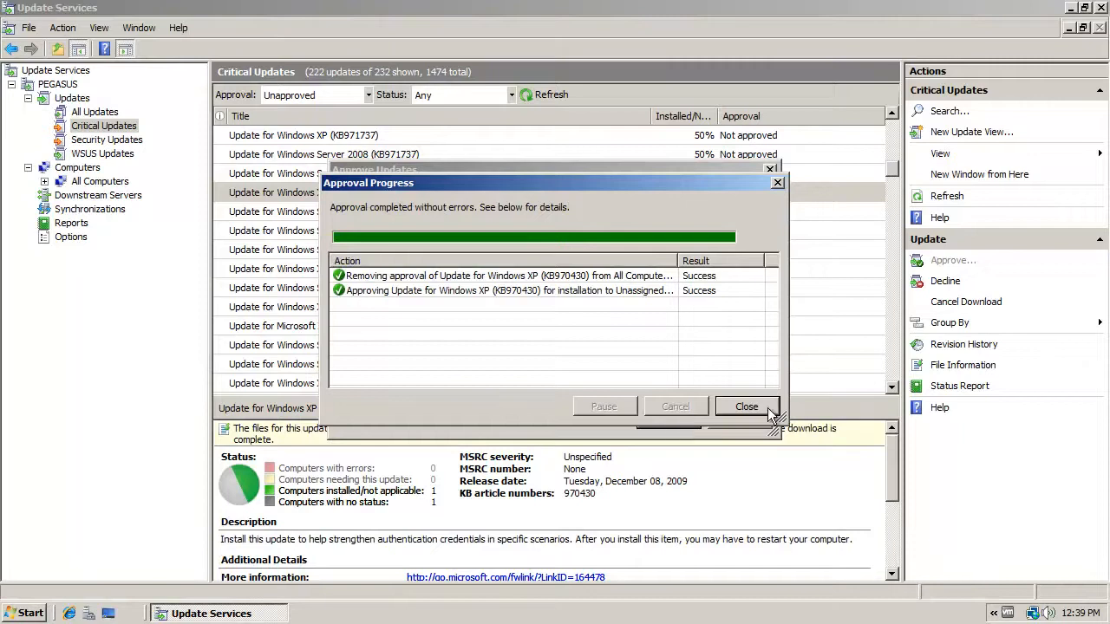
click(747, 406)
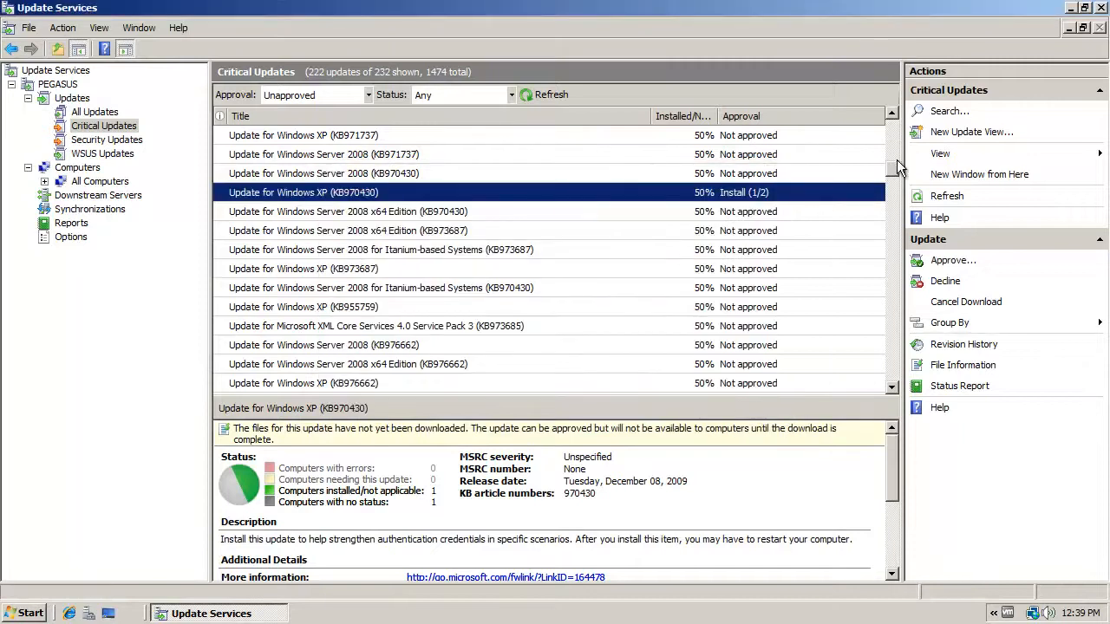
click(897, 156)
drag(897, 155, 898, 109)
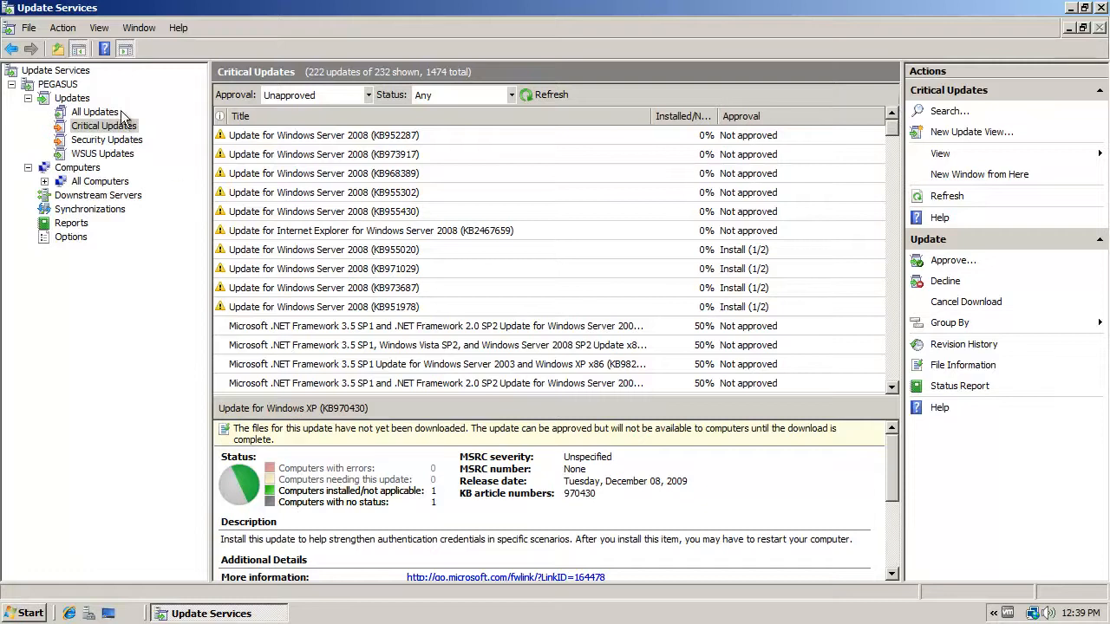
Step: Review the PEGASUS server overview and the status details of the galactica and starbuck computers, widening the Name column, and return to the overview
click(64, 86)
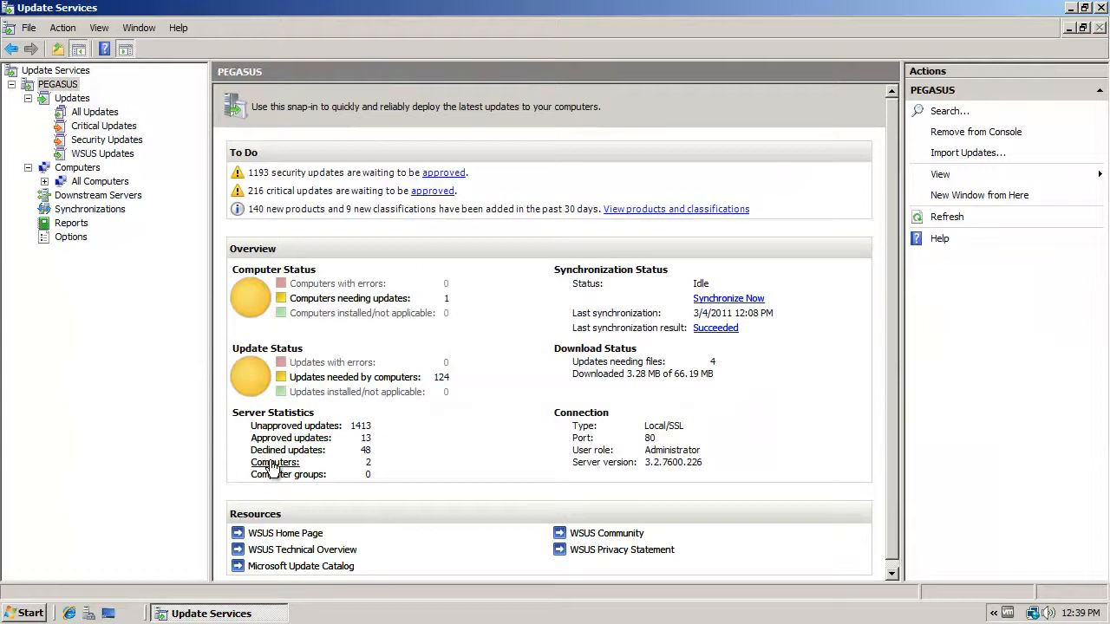
click(269, 462)
click(300, 153)
click(358, 134)
drag(372, 116, 413, 116)
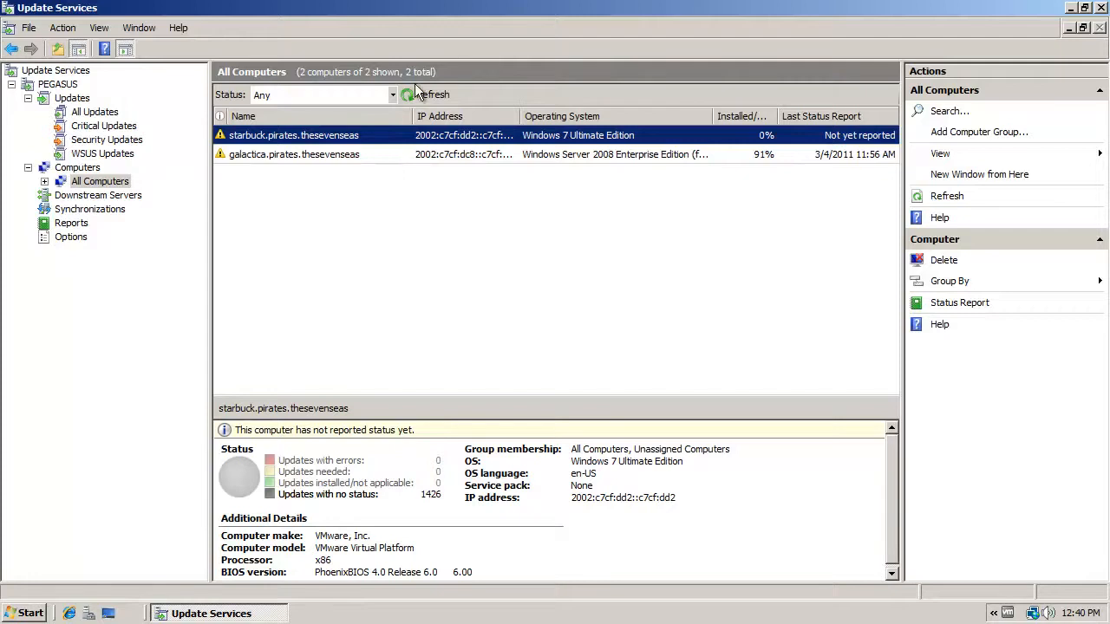
click(57, 84)
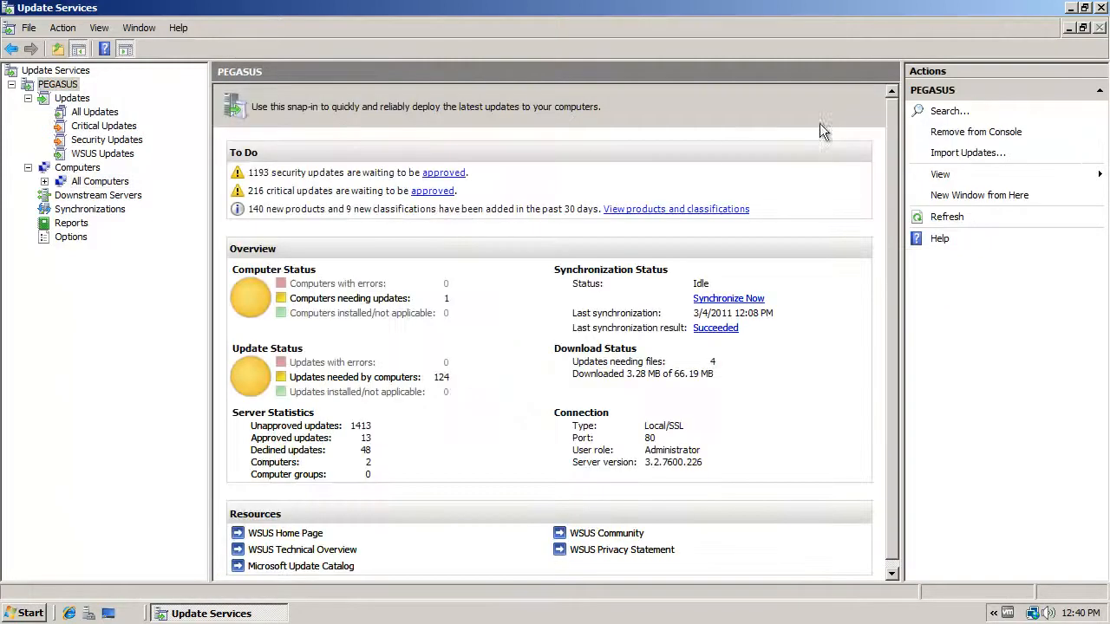